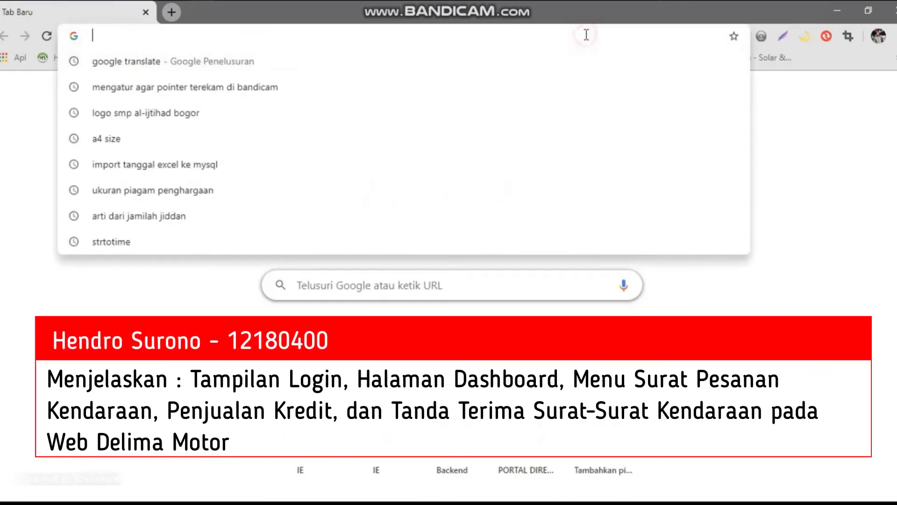
Step: Open localhost/dms and log in to the Delima Motor system with the prefilled admin credentials
{"action": "type", "text": "localhost/dms"}
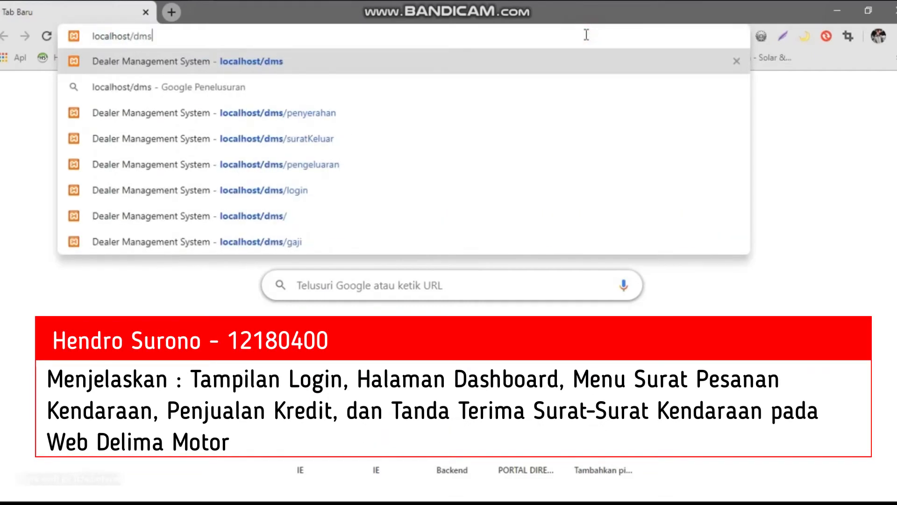
{"action": "key", "text": "Return"}
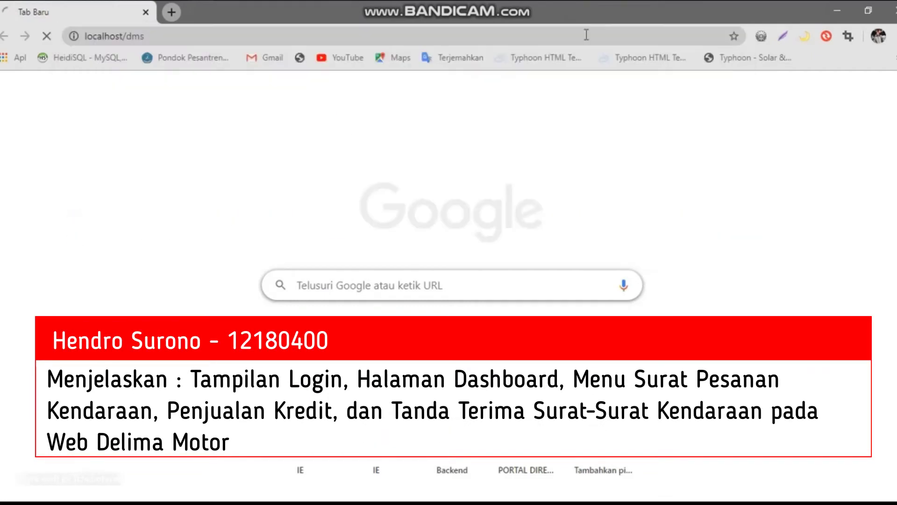
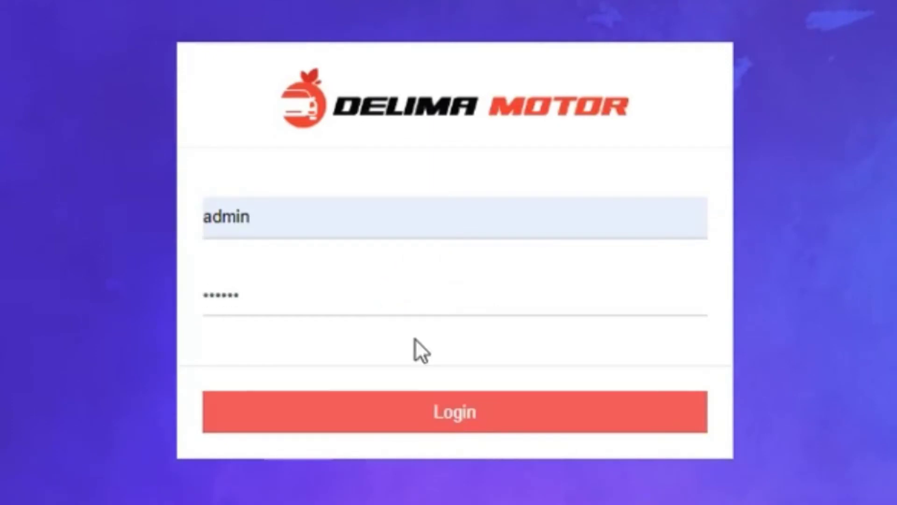
{"action": "left_click", "coordinate": [461, 416]}
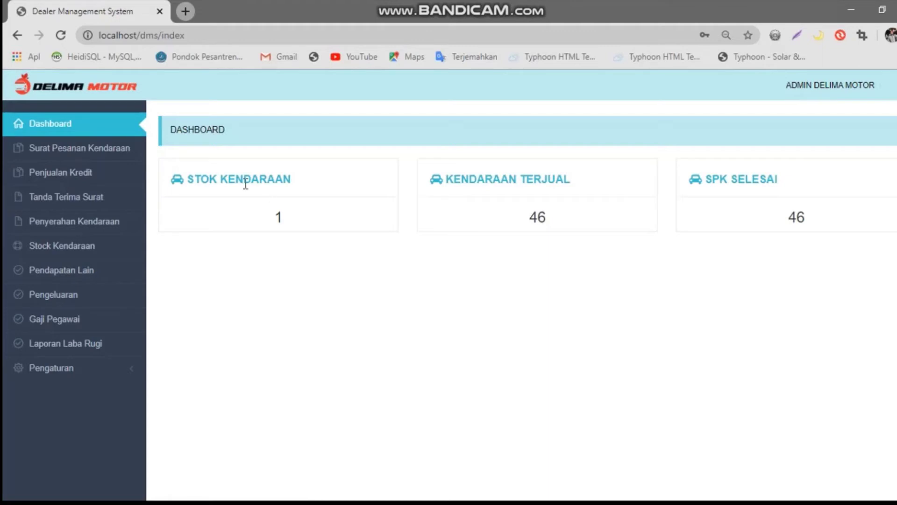
Step: Examine the dashboard's Stok Kendaraan, Kendaraan Terjual and SPK Selesai cards
{"action": "left_click_drag", "start_coordinate": [194, 179], "coordinate": [307, 182]}
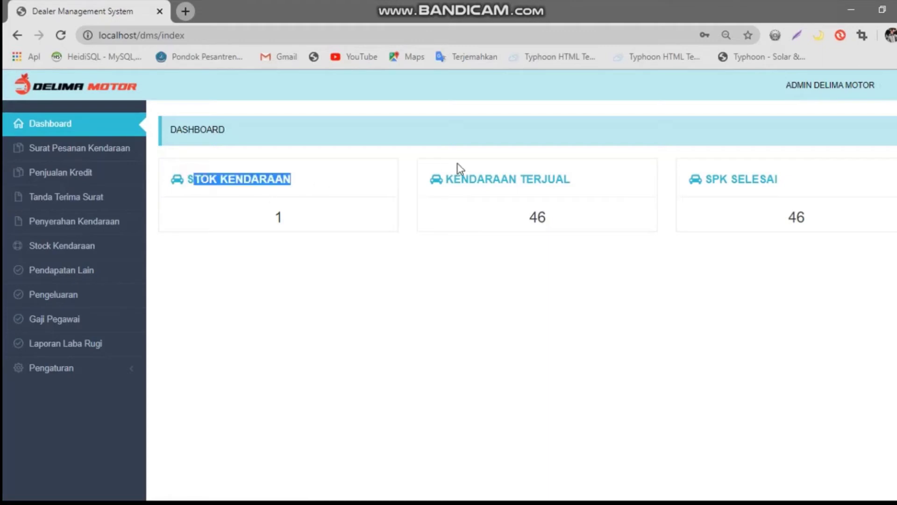
{"action": "left_click_drag", "start_coordinate": [450, 177], "coordinate": [591, 194]}
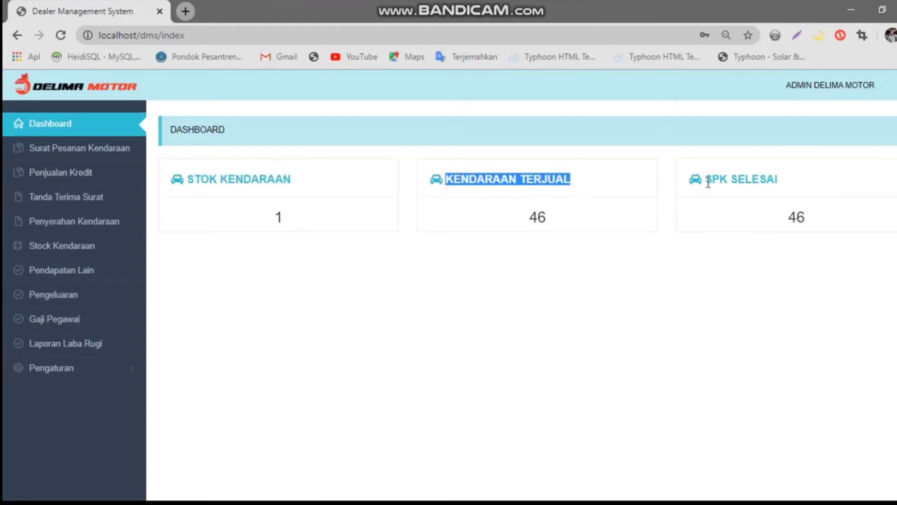
{"action": "left_click_drag", "start_coordinate": [708, 183], "coordinate": [827, 193]}
{"action": "left_click", "coordinate": [742, 265]}
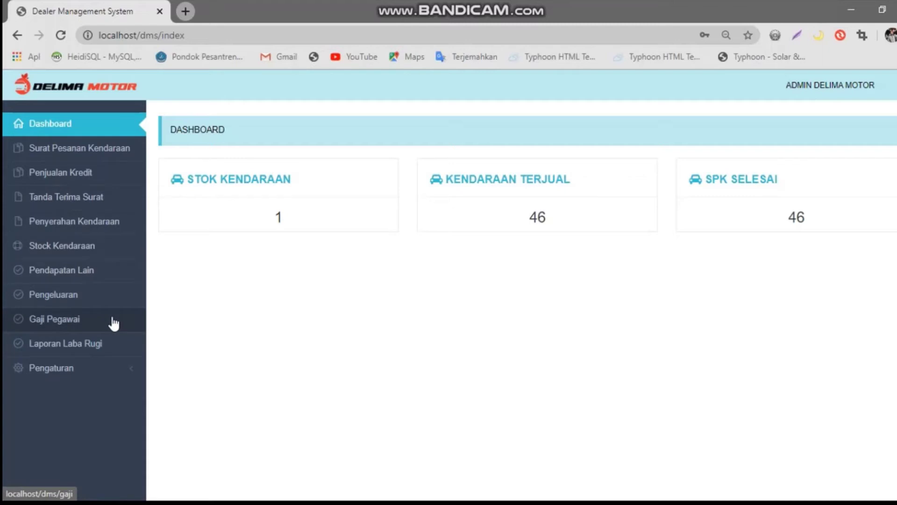
Step: Expand Pengaturan to view its submenu entries, and collapse it again
{"action": "left_click", "coordinate": [118, 371]}
{"action": "scroll", "coordinate": [112, 383], "scroll_direction": "down", "scroll_amount": 1}
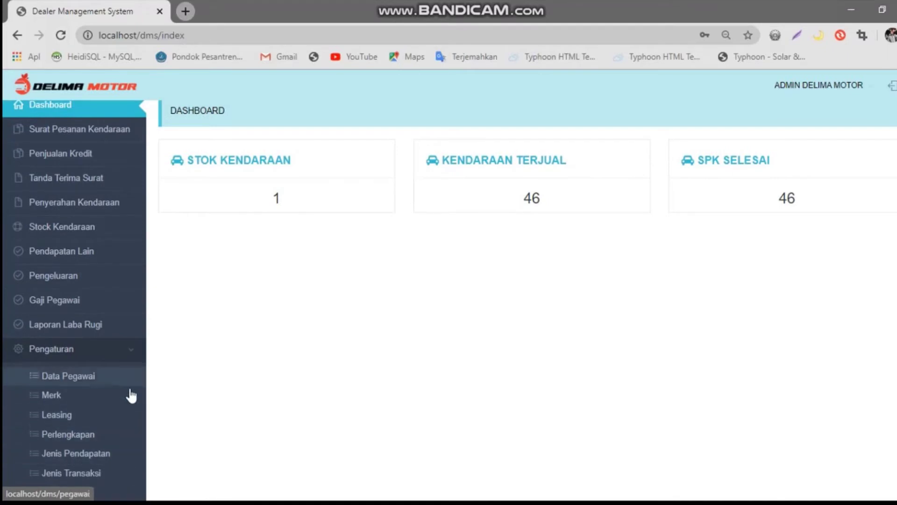
{"action": "left_click", "coordinate": [134, 356]}
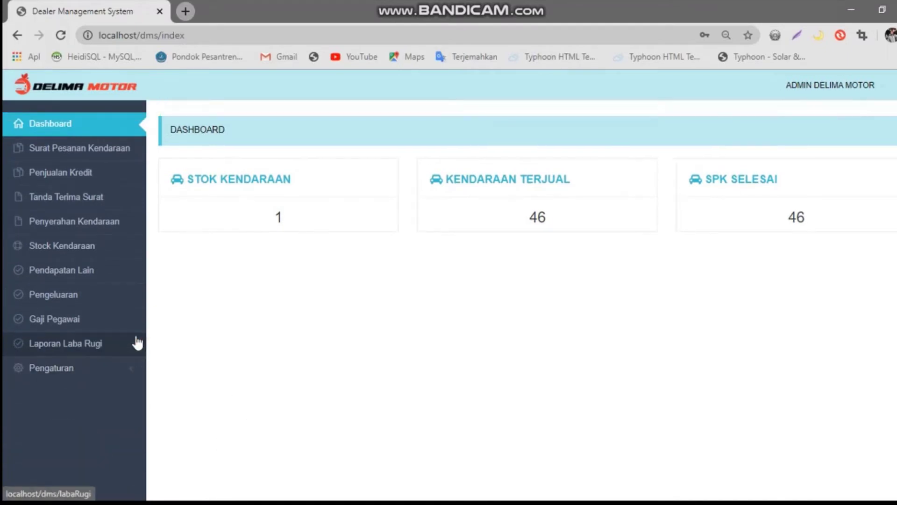
Step: Open the Surat Pesanan Kendaraan form and examine its date picker, customer data and address fields
{"action": "left_click", "coordinate": [123, 158]}
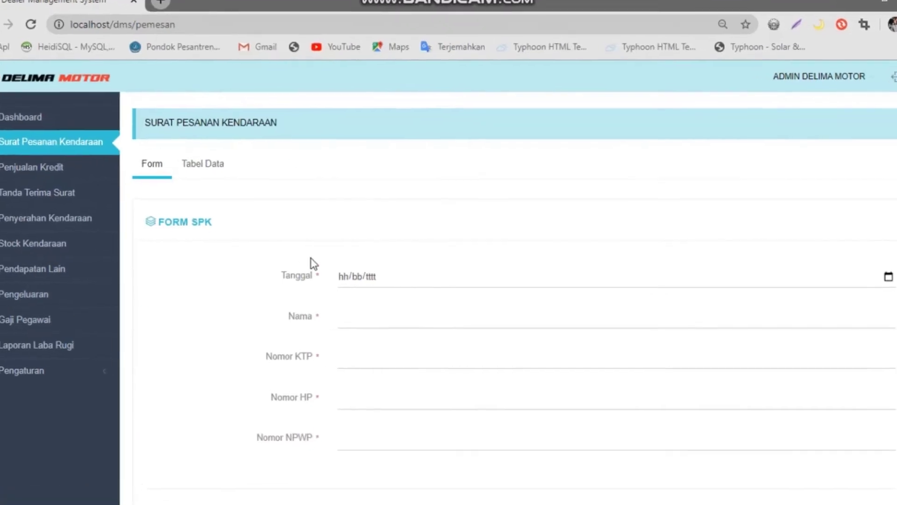
{"action": "scroll", "coordinate": [260, 247], "scroll_direction": "down", "scroll_amount": 2}
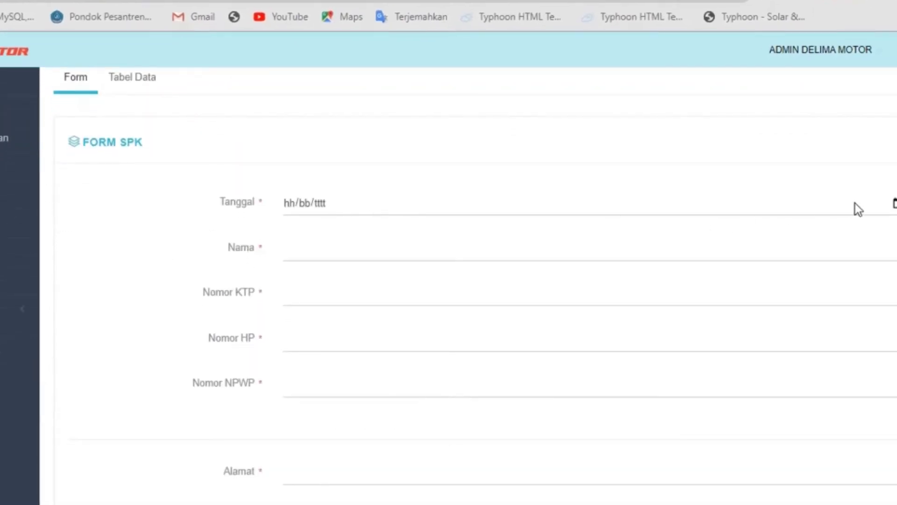
{"action": "left_click", "coordinate": [894, 204]}
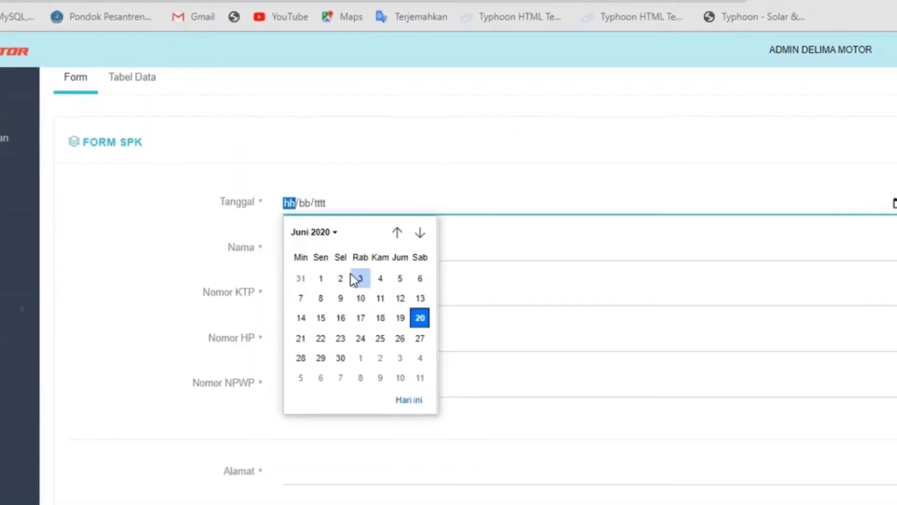
{"action": "left_click", "coordinate": [94, 238]}
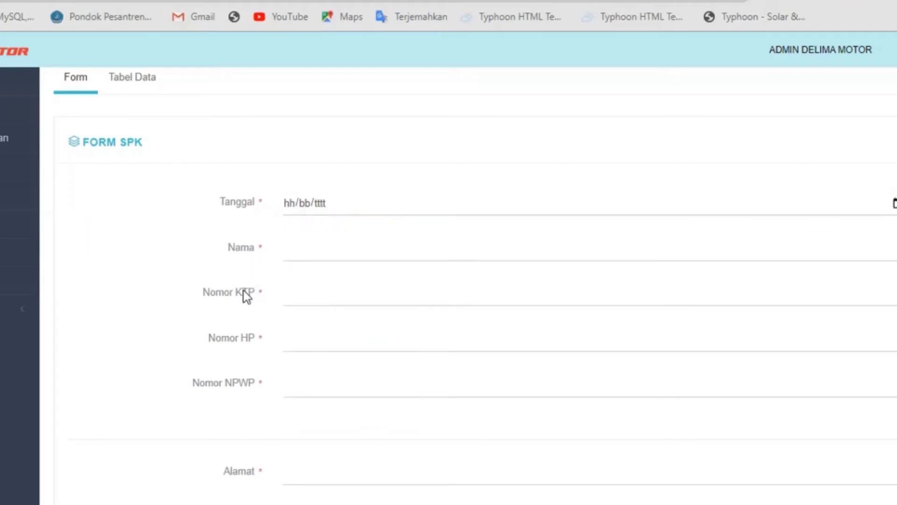
{"action": "scroll", "coordinate": [244, 296], "scroll_direction": "down", "scroll_amount": 2}
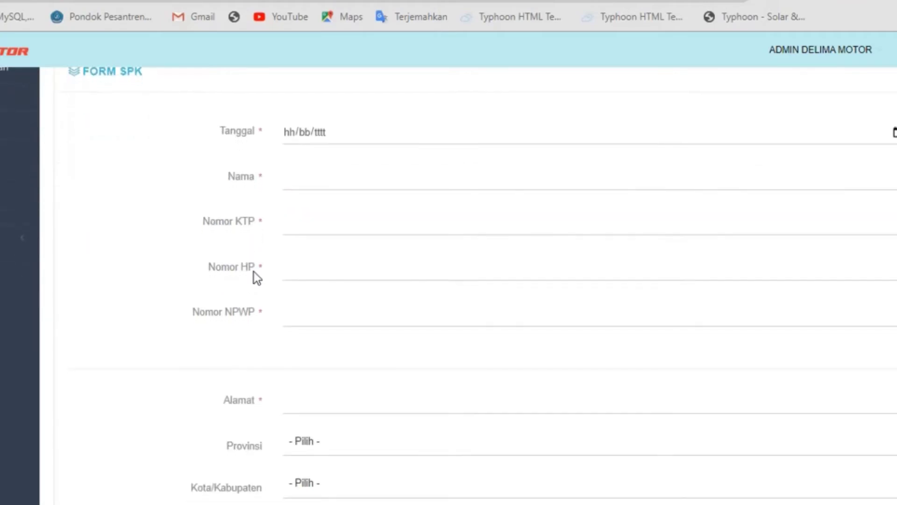
{"action": "scroll", "coordinate": [234, 322], "scroll_direction": "down", "scroll_amount": 3}
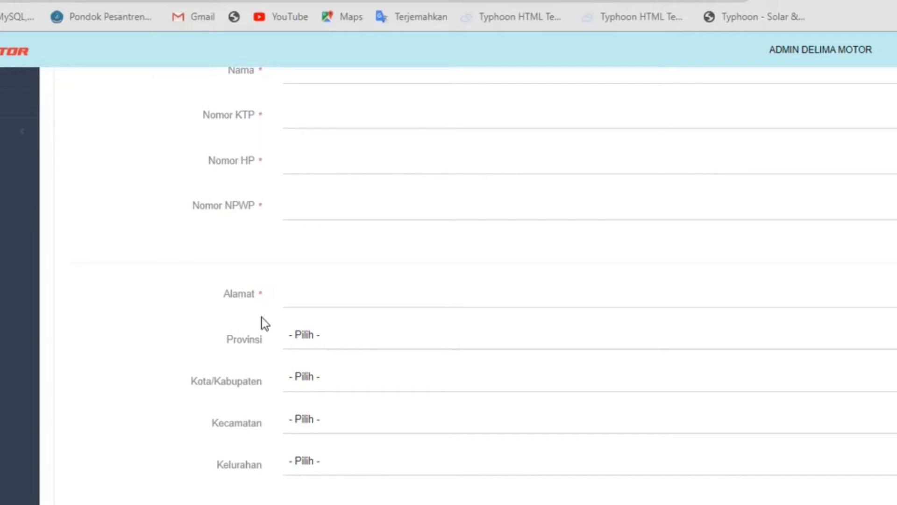
{"action": "scroll", "coordinate": [248, 388], "scroll_direction": "down", "scroll_amount": 7}
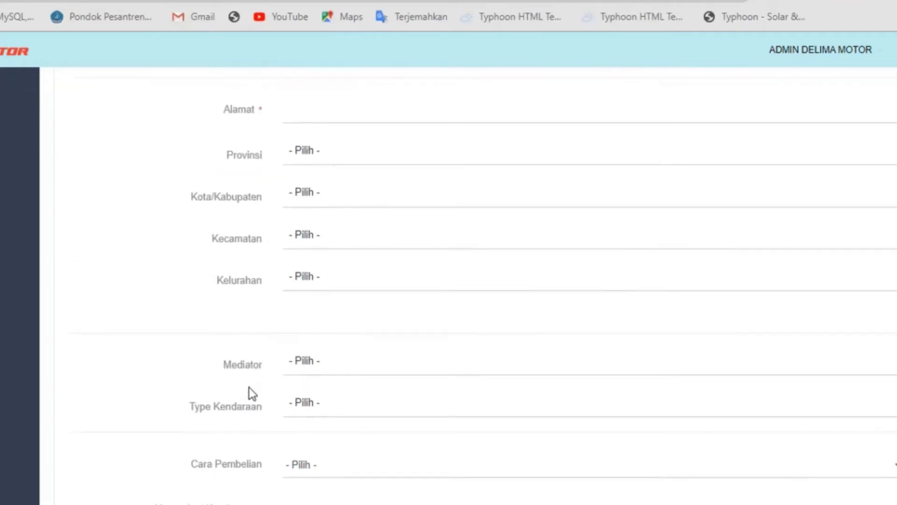
Step: Set Mediator to ADA in the SPK form and examine the extra mediator fields
{"action": "left_click", "coordinate": [313, 303]}
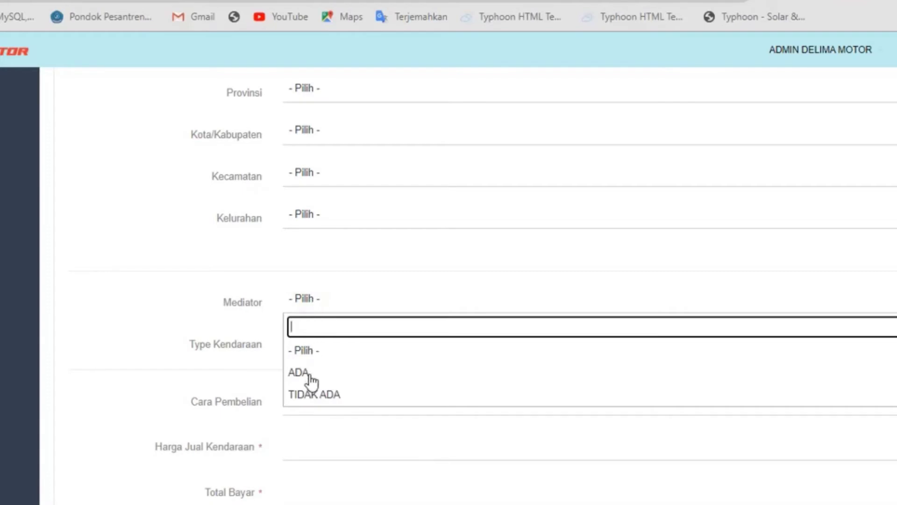
{"action": "left_click", "coordinate": [299, 372]}
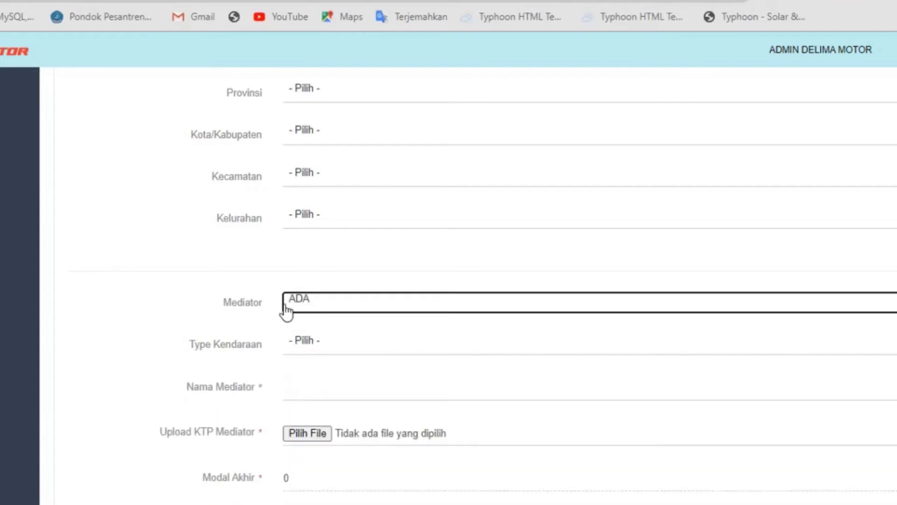
{"action": "scroll", "coordinate": [259, 389], "scroll_direction": "down", "scroll_amount": 1}
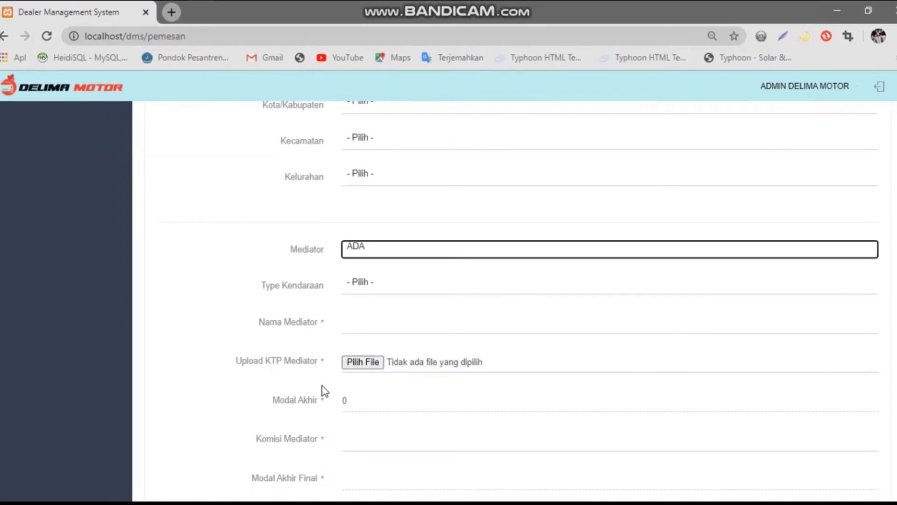
Step: Set Mediator to TIDAK ADA in the SPK form
{"action": "left_click", "coordinate": [378, 248]}
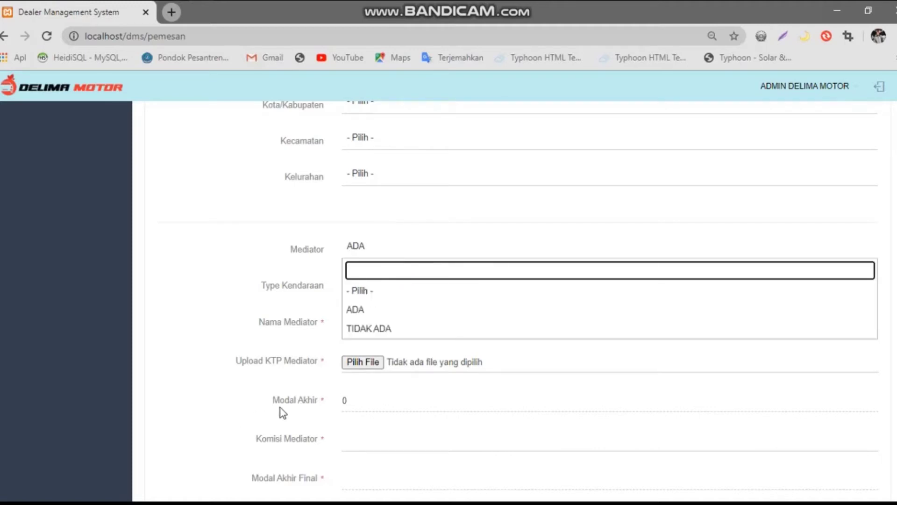
{"action": "scroll", "coordinate": [260, 443], "scroll_direction": "down", "scroll_amount": 2}
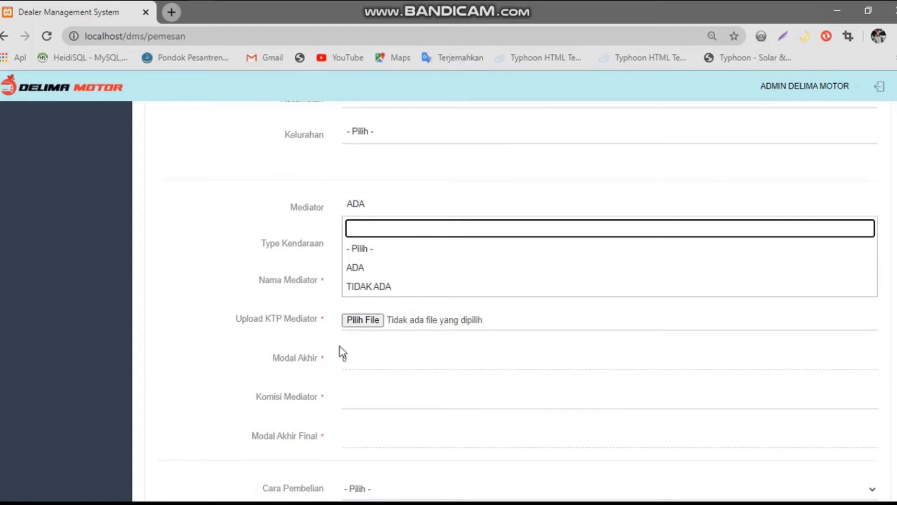
{"action": "left_click", "coordinate": [363, 286]}
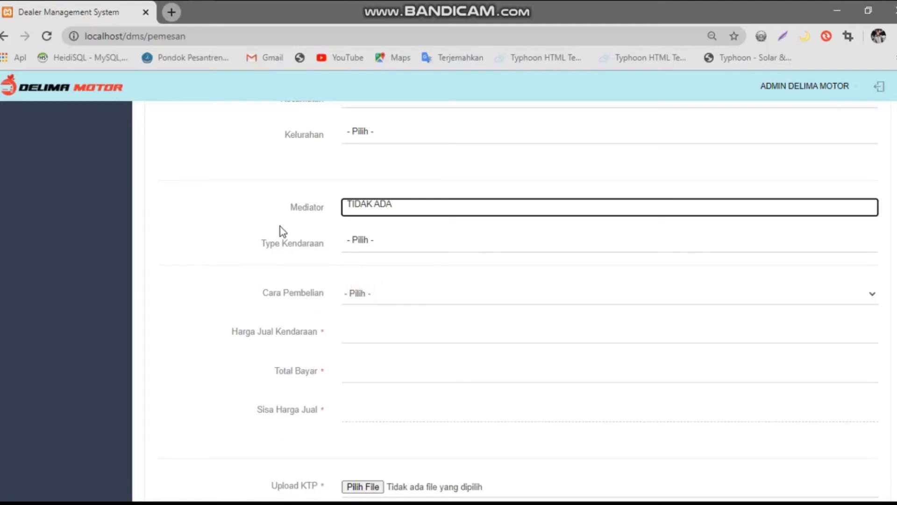
Step: View the vehicles offered under Type Kendaraan without selecting one
{"action": "left_click", "coordinate": [358, 247]}
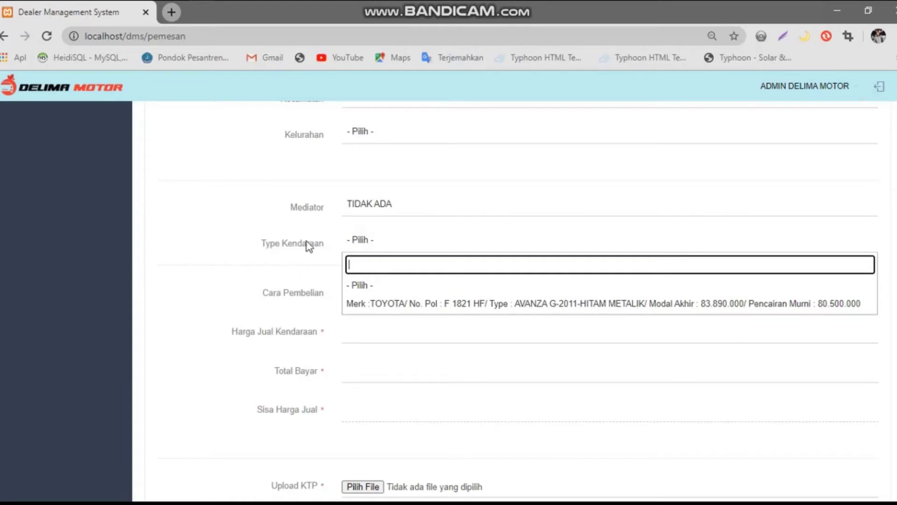
{"action": "scroll", "coordinate": [306, 243], "scroll_direction": "up", "scroll_amount": 10}
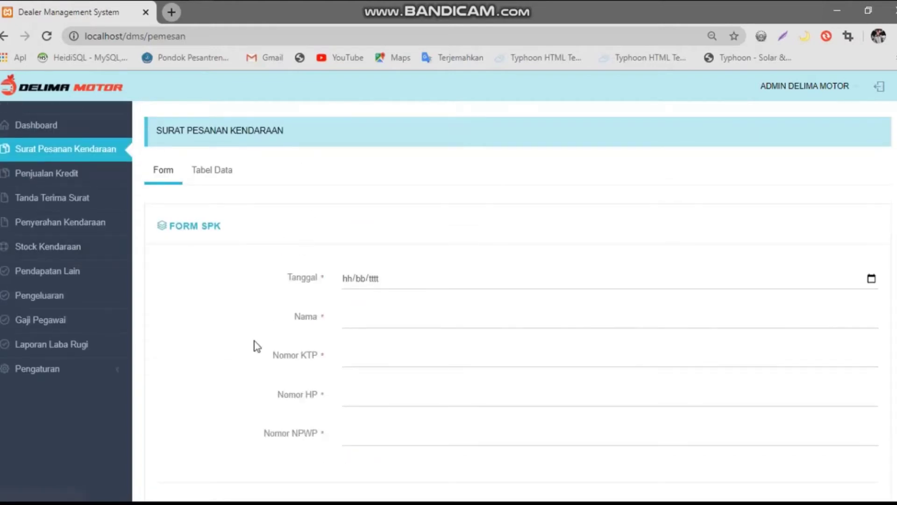
{"action": "scroll", "coordinate": [256, 346], "scroll_direction": "down", "scroll_amount": 9}
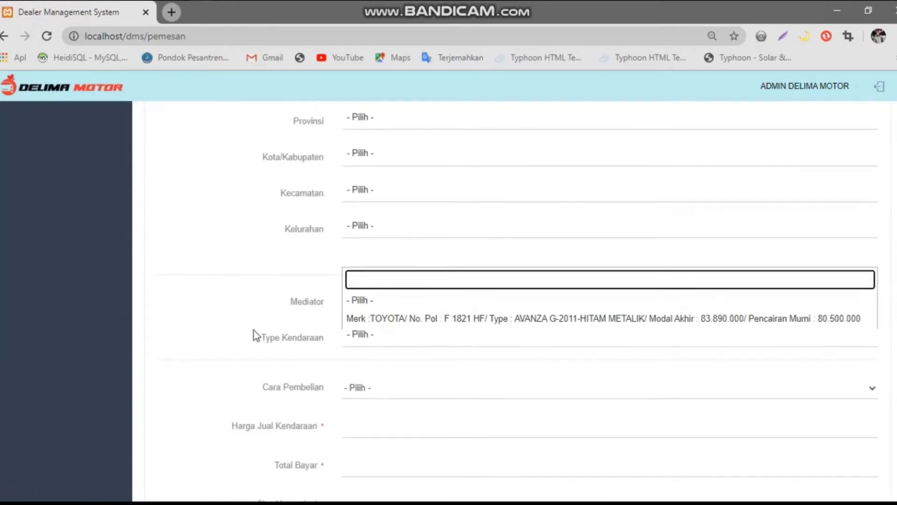
{"action": "left_click", "coordinate": [240, 334]}
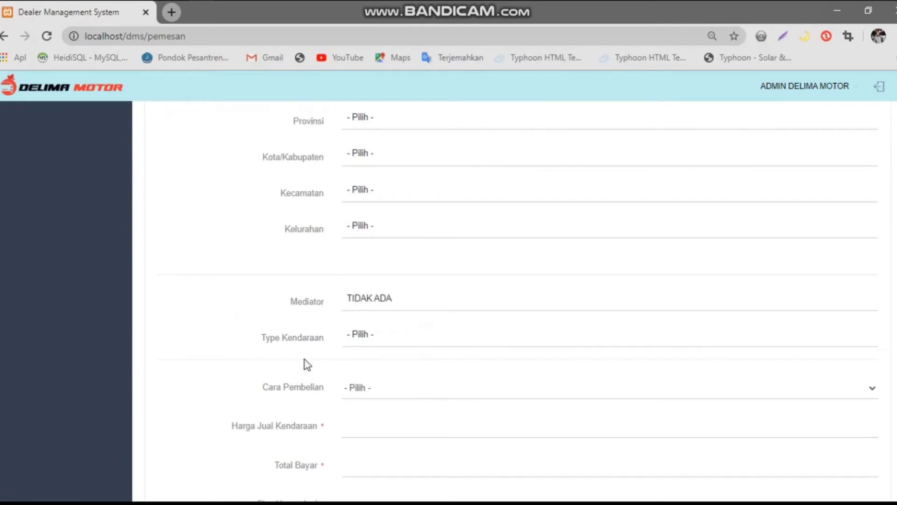
Step: Set Cara Pembelian to Cash in the SPK form
{"action": "scroll", "coordinate": [307, 365], "scroll_direction": "down", "scroll_amount": 2}
{"action": "left_click", "coordinate": [366, 311]}
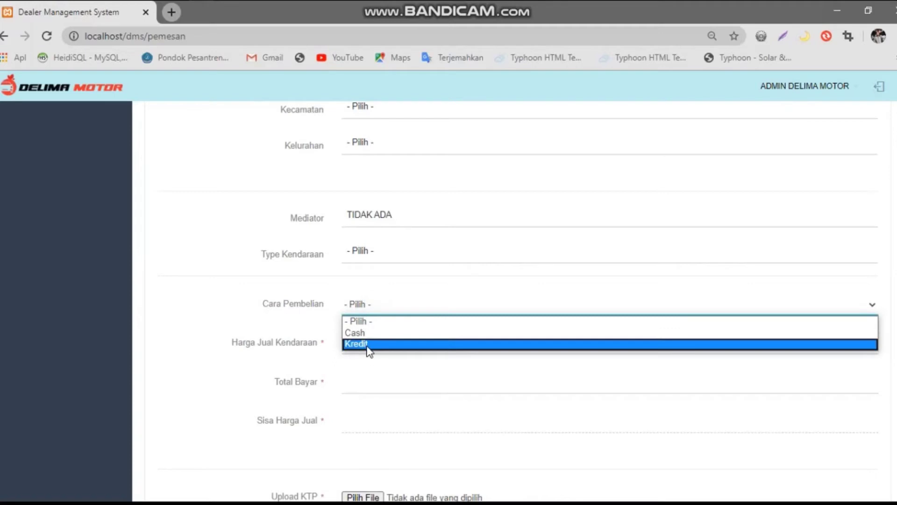
{"action": "left_click", "coordinate": [356, 333]}
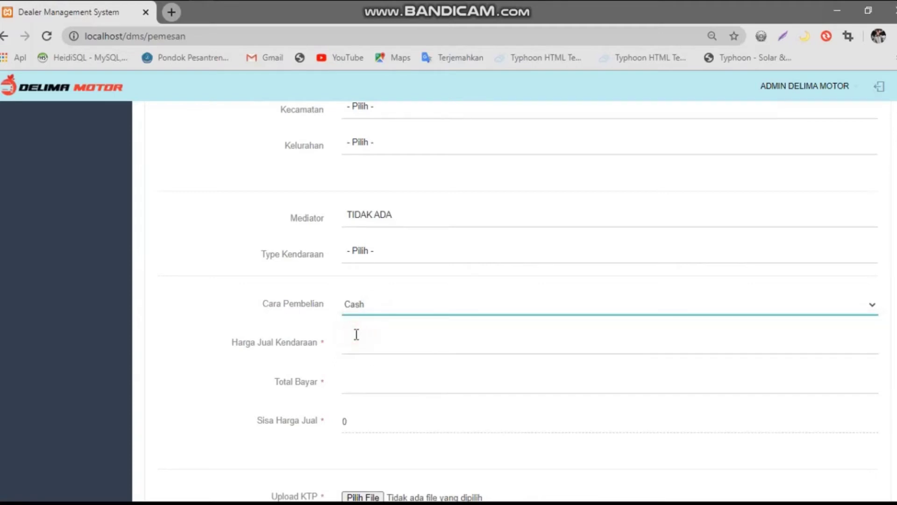
Step: Set Cara Pembelian to Kredit in the SPK form
{"action": "left_click", "coordinate": [367, 312]}
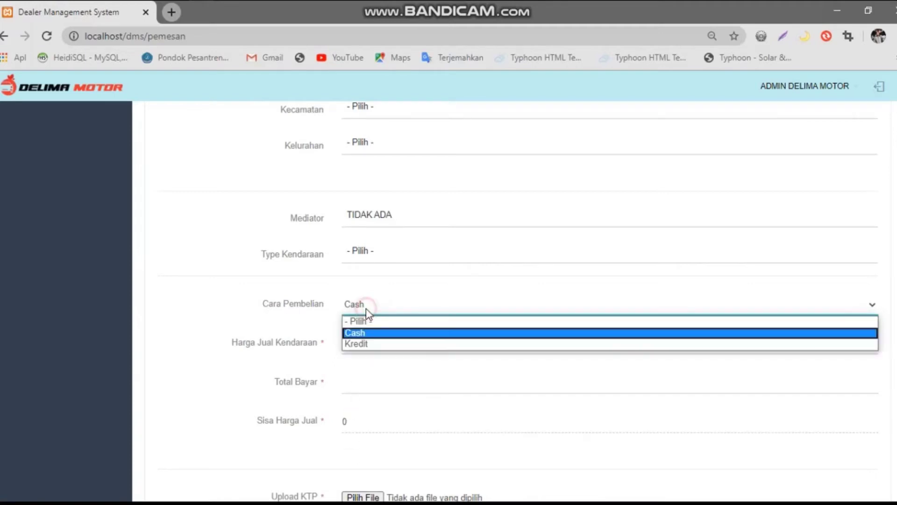
{"action": "left_click", "coordinate": [367, 344]}
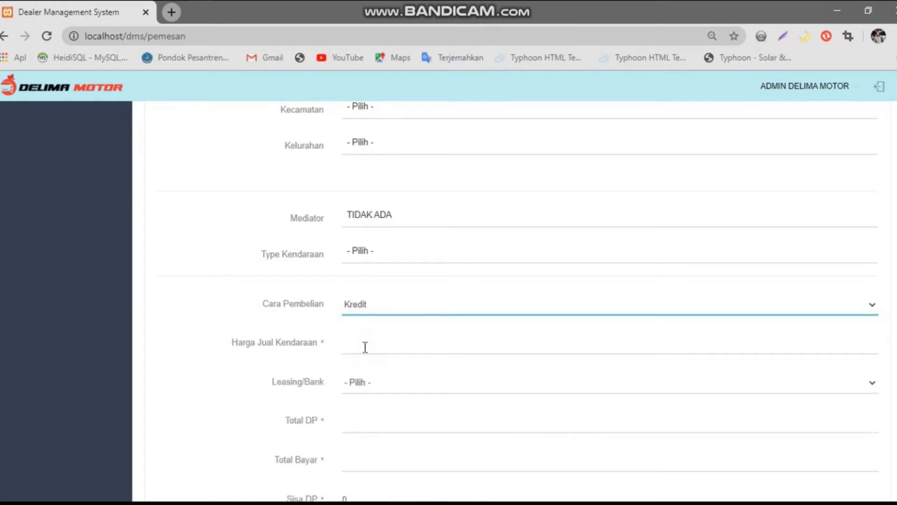
{"action": "scroll", "coordinate": [354, 383], "scroll_direction": "down", "scroll_amount": 1}
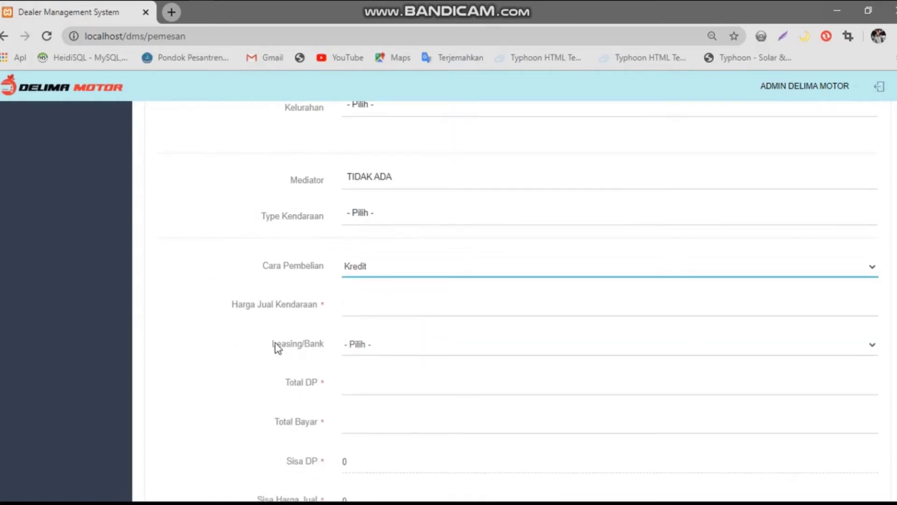
Step: Examine the credit purchase fields from Leasing/Bank through Tenor, and the KTP, NPWP and KK upload fields
{"action": "left_click_drag", "start_coordinate": [271, 344], "coordinate": [324, 344]}
{"action": "left_click_drag", "start_coordinate": [288, 383], "coordinate": [325, 384]}
{"action": "scroll", "coordinate": [326, 417], "scroll_direction": "down", "scroll_amount": 1}
{"action": "left_click_drag", "start_coordinate": [283, 421], "coordinate": [325, 422]}
{"action": "scroll", "coordinate": [336, 426], "scroll_direction": "down", "scroll_amount": 2}
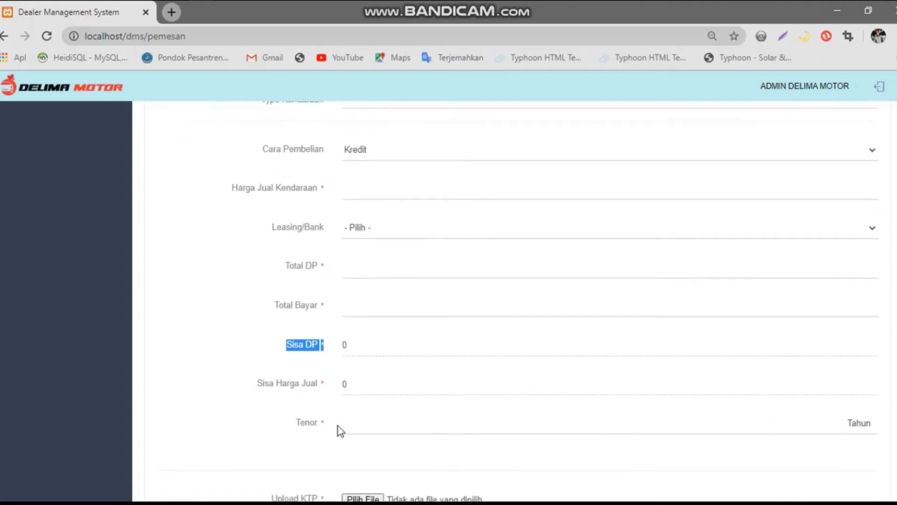
{"action": "scroll", "coordinate": [338, 426], "scroll_direction": "down", "scroll_amount": 1}
{"action": "left_click", "coordinate": [362, 363]}
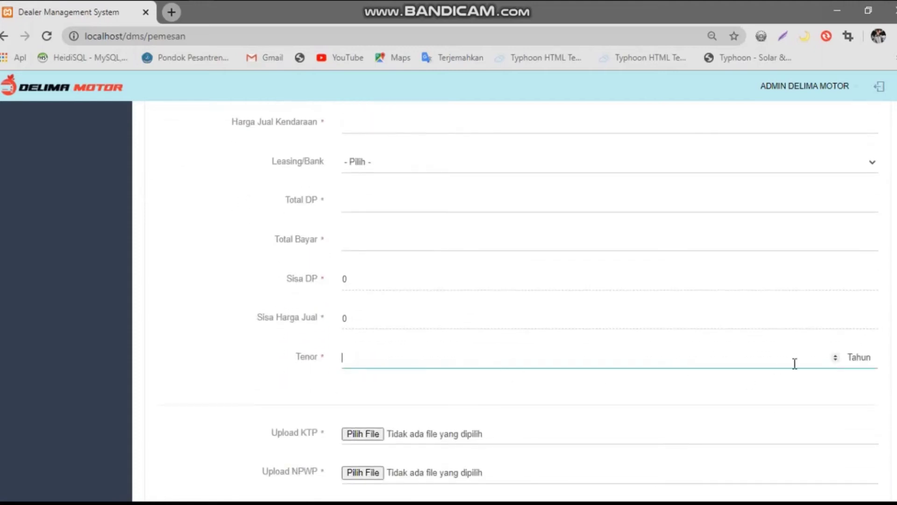
{"action": "left_click_drag", "start_coordinate": [867, 358], "coordinate": [851, 357]}
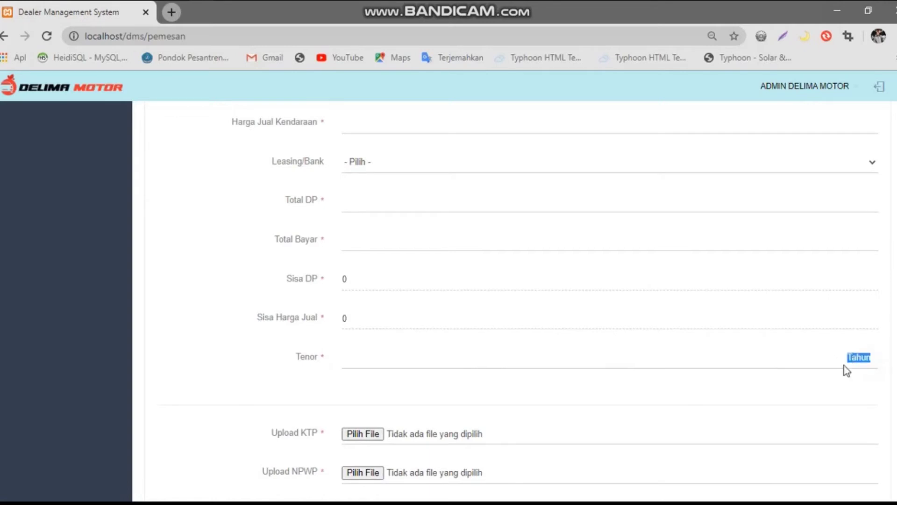
{"action": "left_click", "coordinate": [819, 382]}
{"action": "scroll", "coordinate": [816, 381], "scroll_direction": "down", "scroll_amount": 2}
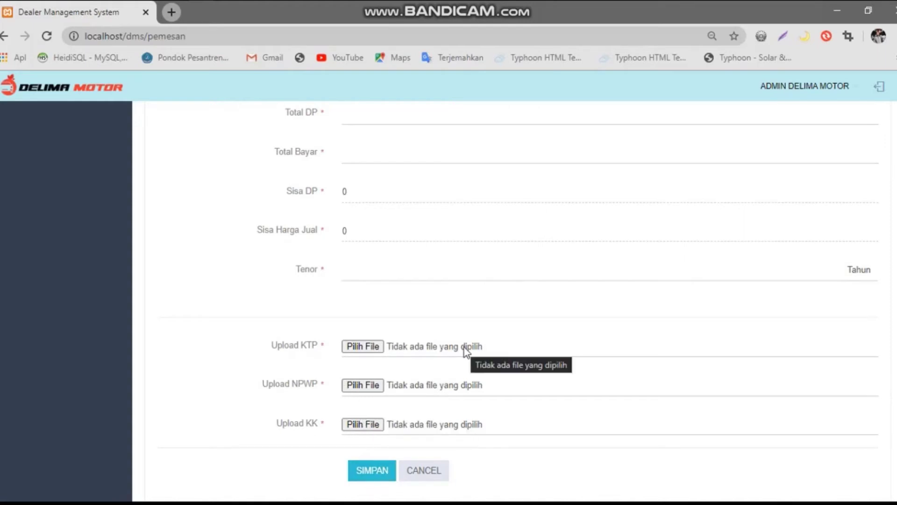
Step: Open the data table of vehicle orders and look through its records
{"action": "scroll", "coordinate": [464, 347], "scroll_direction": "up", "scroll_amount": 15}
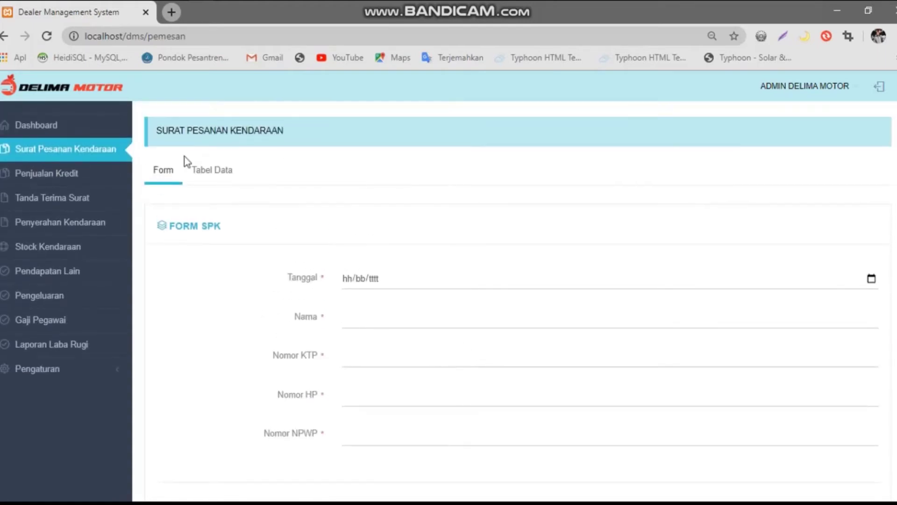
{"action": "left_click", "coordinate": [217, 172]}
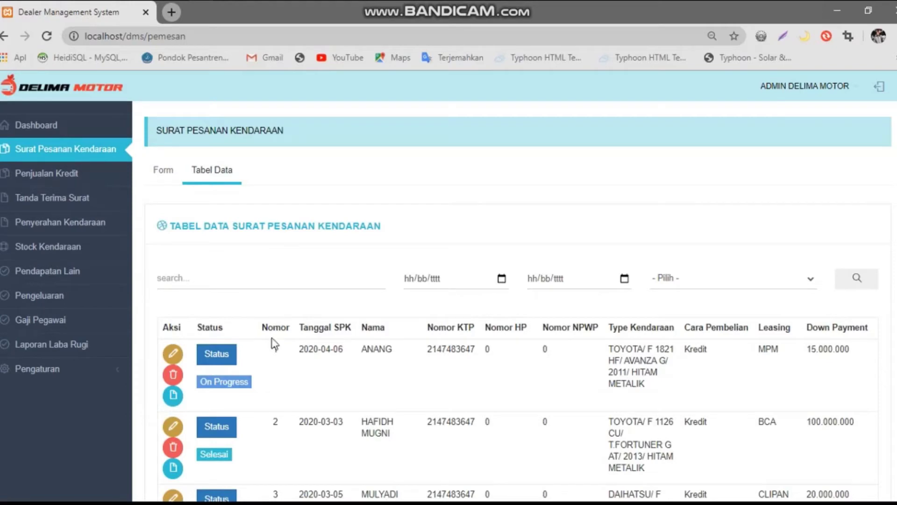
{"action": "scroll", "coordinate": [378, 468], "scroll_direction": "down", "scroll_amount": 3}
{"action": "scroll", "coordinate": [378, 468], "scroll_direction": "down", "scroll_amount": 4}
{"action": "scroll", "coordinate": [378, 469], "scroll_direction": "up", "scroll_amount": 7}
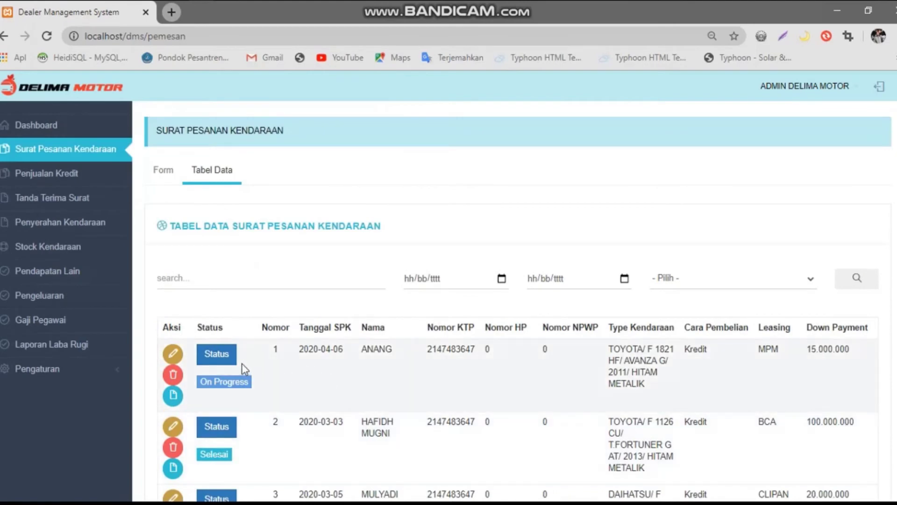
Step: View the status options of the first vehicle order without changing its status
{"action": "left_click", "coordinate": [222, 354]}
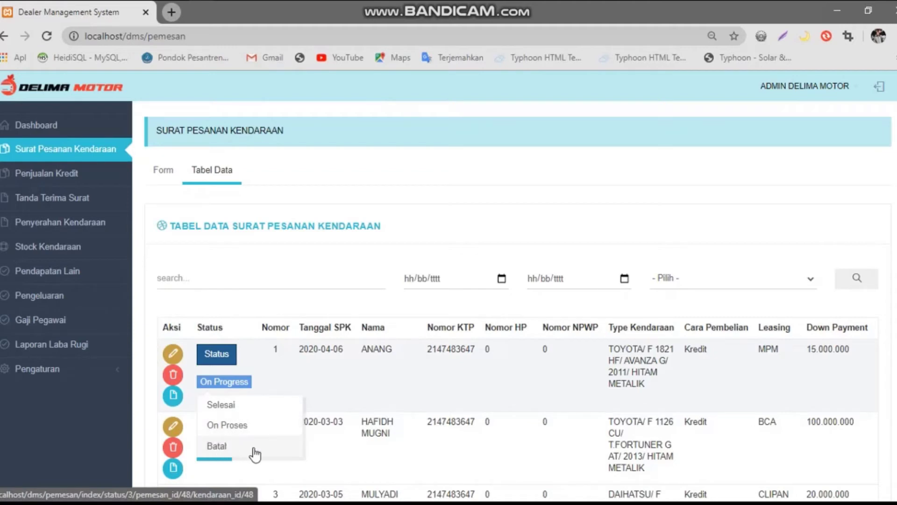
{"action": "left_click", "coordinate": [190, 351]}
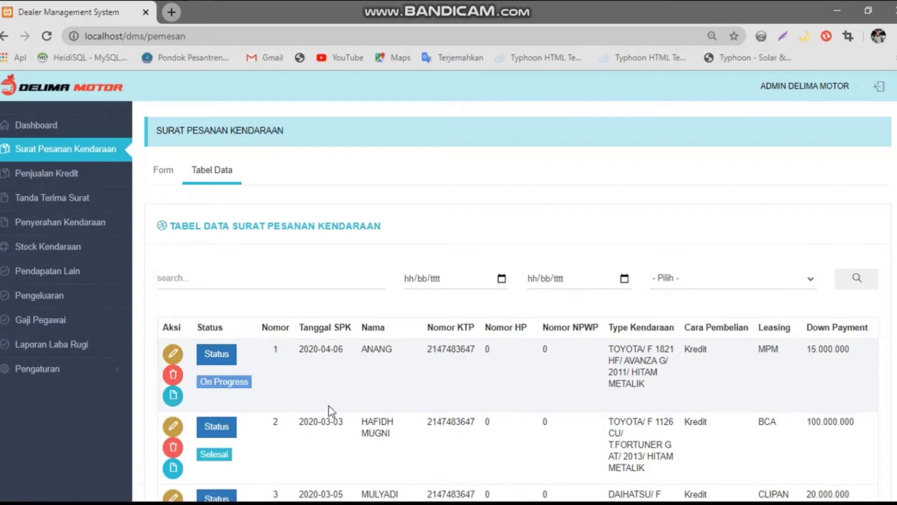
{"action": "scroll", "coordinate": [330, 409], "scroll_direction": "down", "scroll_amount": 1}
{"action": "scroll", "coordinate": [330, 406], "scroll_direction": "up", "scroll_amount": 1}
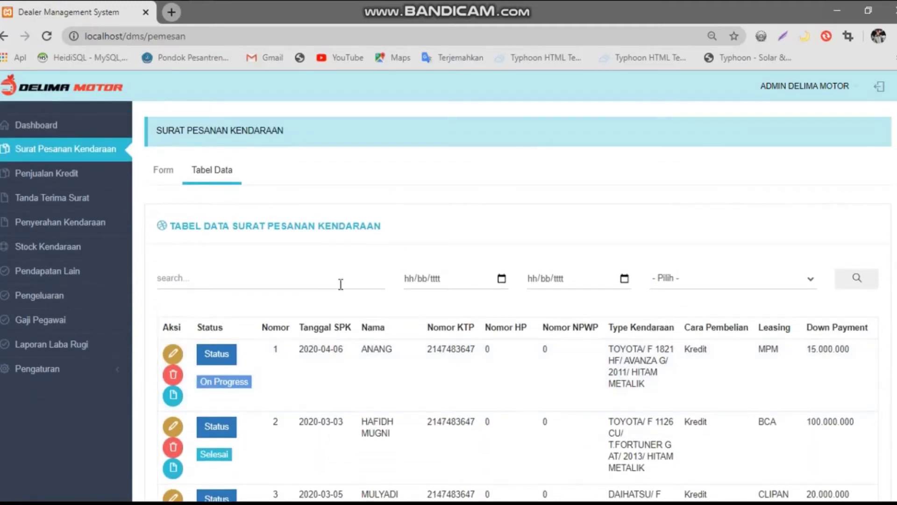
Step: Examine the vehicle order table's text search and status filter options without applying a filter
{"action": "left_click", "coordinate": [341, 284]}
{"action": "left_click", "coordinate": [397, 250]}
{"action": "left_click", "coordinate": [671, 283]}
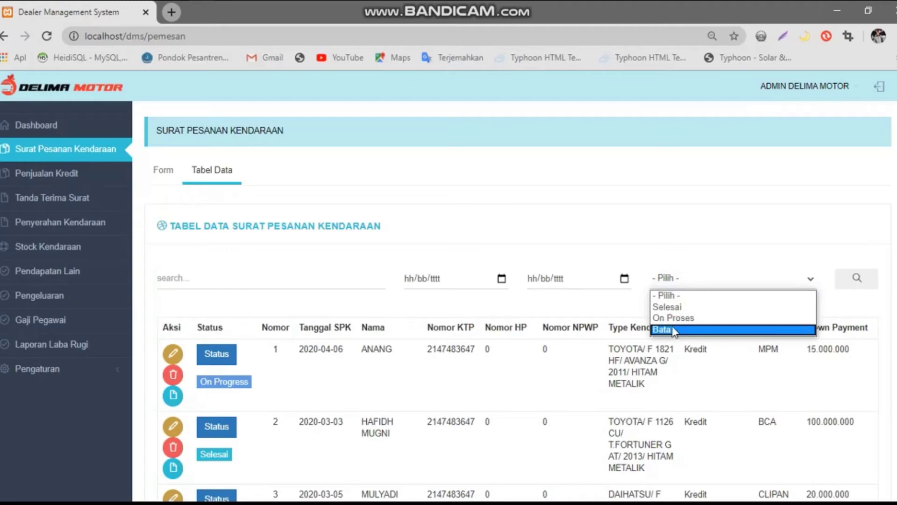
{"action": "left_click", "coordinate": [689, 254]}
{"action": "scroll", "coordinate": [623, 347], "scroll_direction": "down", "scroll_amount": 1}
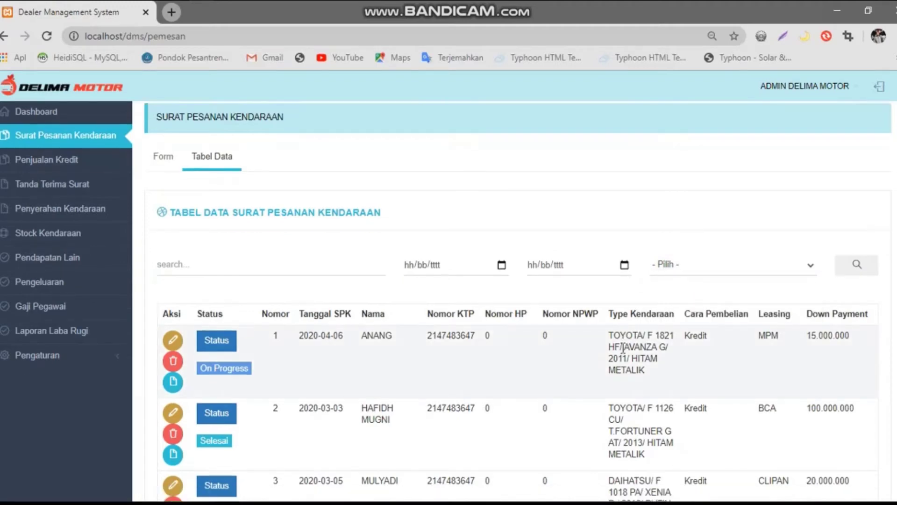
{"action": "scroll", "coordinate": [664, 292], "scroll_direction": "up", "scroll_amount": 1}
{"action": "left_click", "coordinate": [672, 282]}
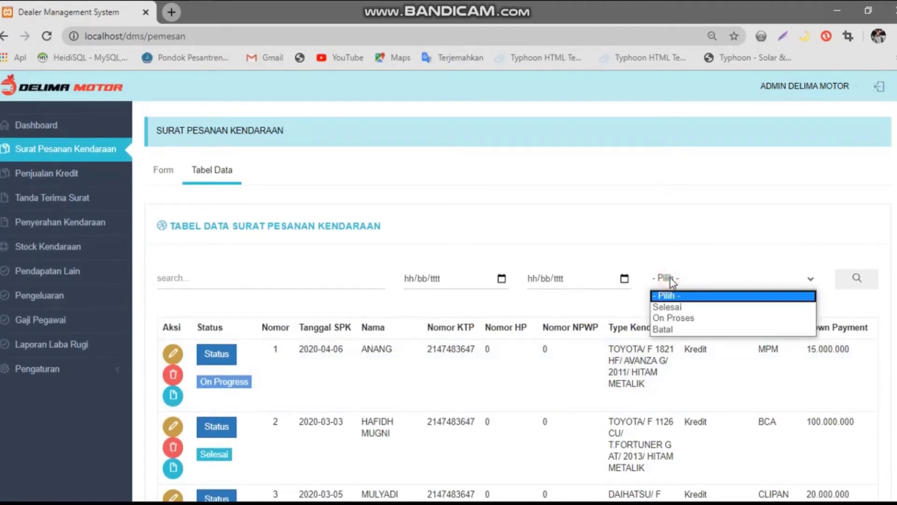
{"action": "left_click", "coordinate": [666, 246]}
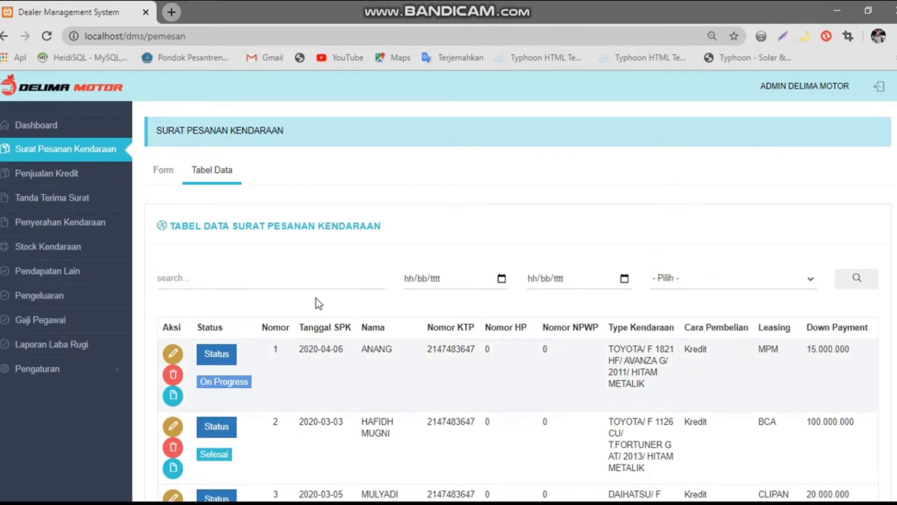
Step: Open the Penjualan Kredit form and view its Status options without selecting one
{"action": "left_click", "coordinate": [77, 179]}
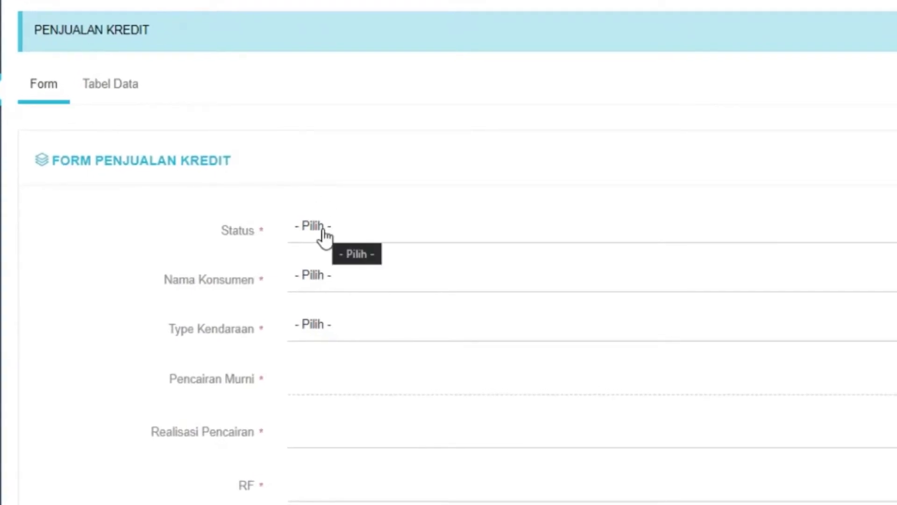
{"action": "left_click", "coordinate": [322, 230]}
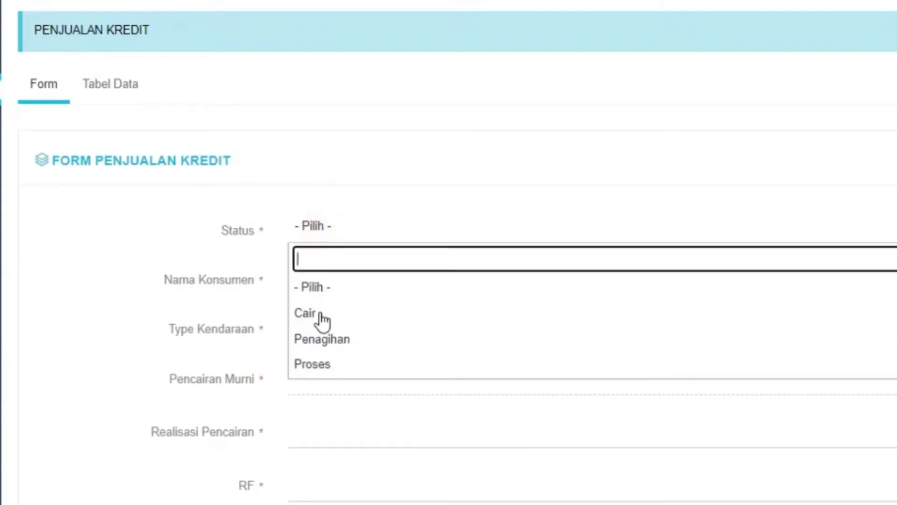
{"action": "left_click", "coordinate": [105, 302]}
Step: Look through the customers offered under Nama Konsumen in the credit sales form without selecting one
{"action": "left_click", "coordinate": [343, 281]}
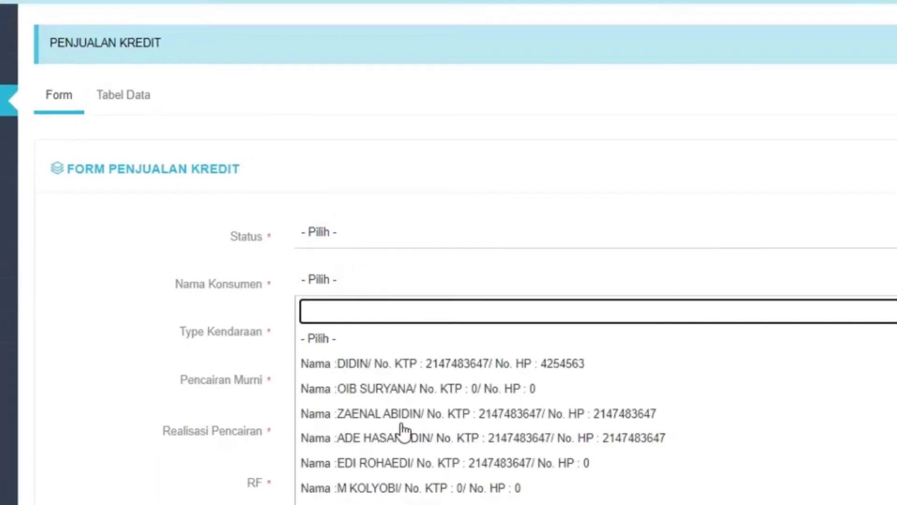
{"action": "scroll", "coordinate": [404, 433], "scroll_direction": "down", "scroll_amount": 5}
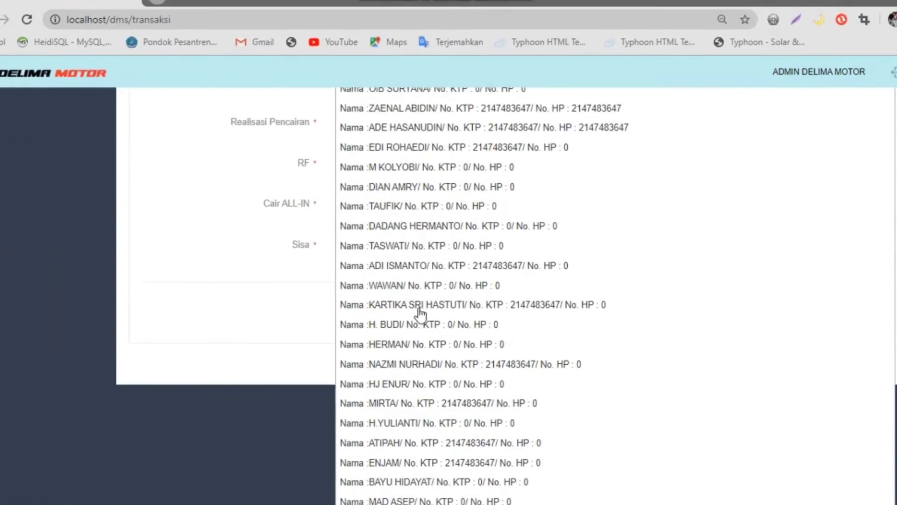
{"action": "scroll", "coordinate": [453, 398], "scroll_direction": "up", "scroll_amount": 5}
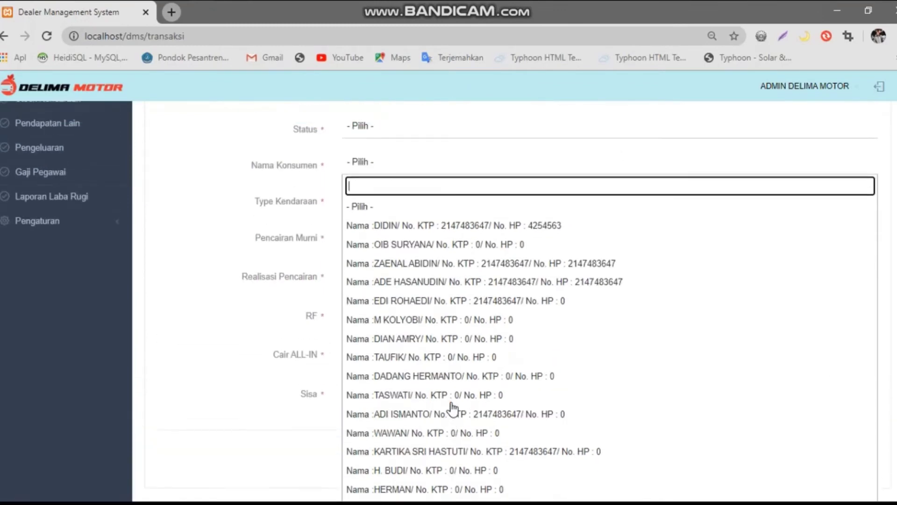
{"action": "left_click", "coordinate": [239, 327]}
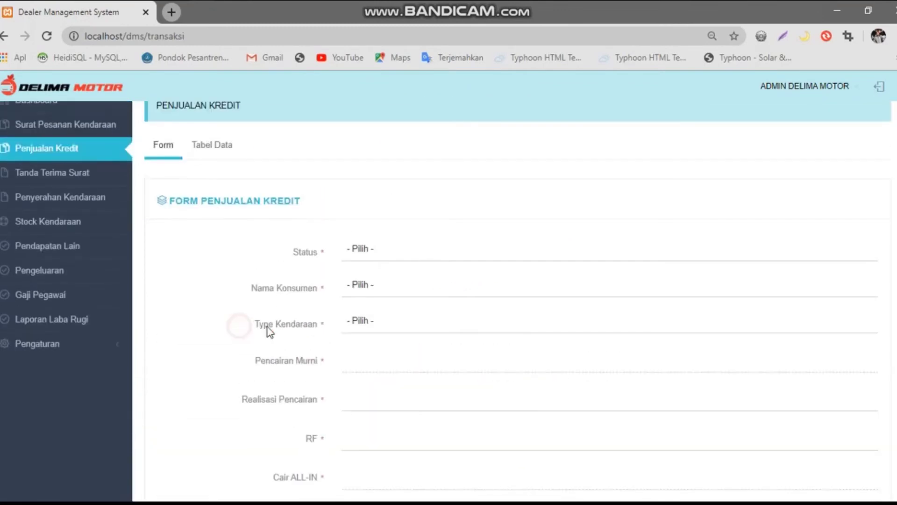
Step: Select the first listed customer under Nama Konsumen and examine the credit sales fields down to Sisa
{"action": "left_click", "coordinate": [371, 297]}
{"action": "left_click", "coordinate": [385, 347]}
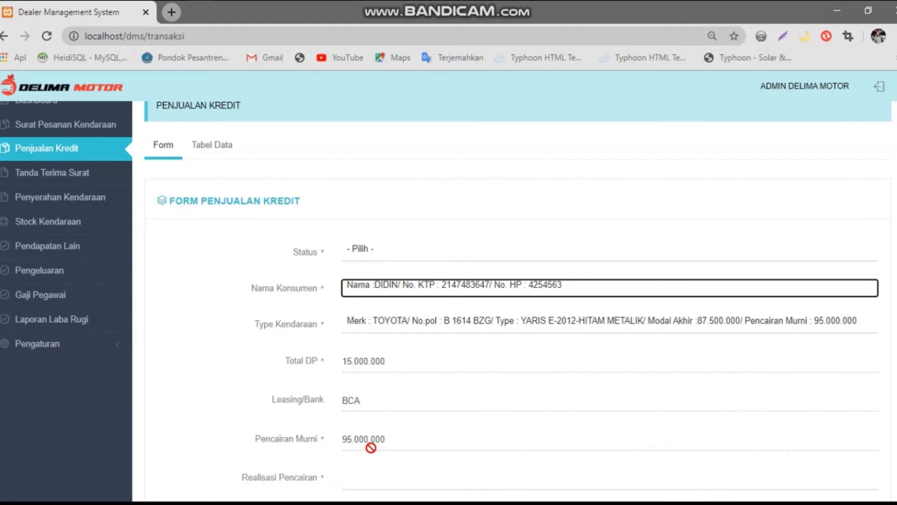
{"action": "scroll", "coordinate": [370, 447], "scroll_direction": "down", "scroll_amount": 2}
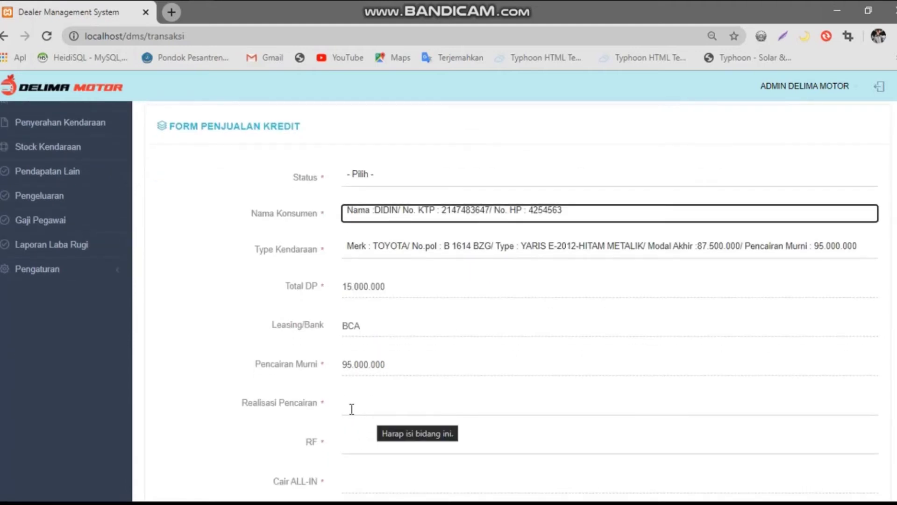
{"action": "scroll", "coordinate": [374, 410], "scroll_direction": "down", "scroll_amount": 1}
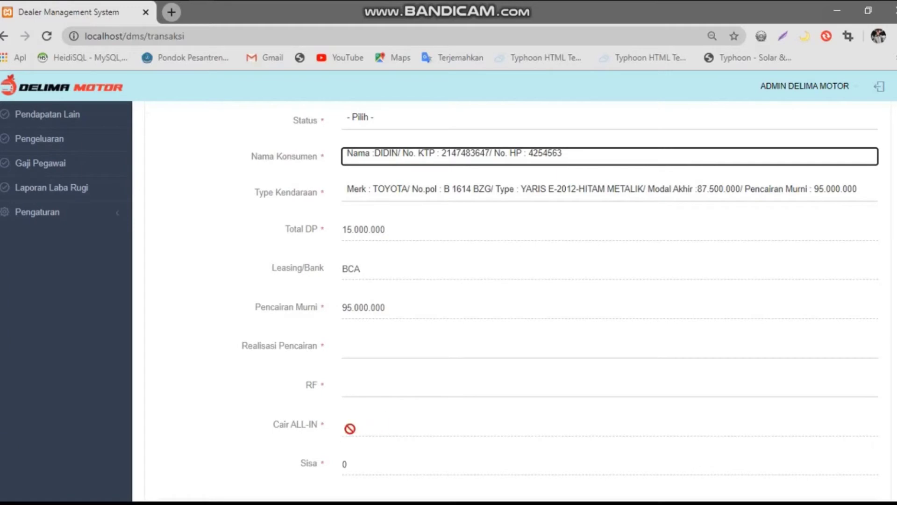
{"action": "scroll", "coordinate": [394, 435], "scroll_direction": "down", "scroll_amount": 1}
{"action": "scroll", "coordinate": [394, 435], "scroll_direction": "down", "scroll_amount": 1}
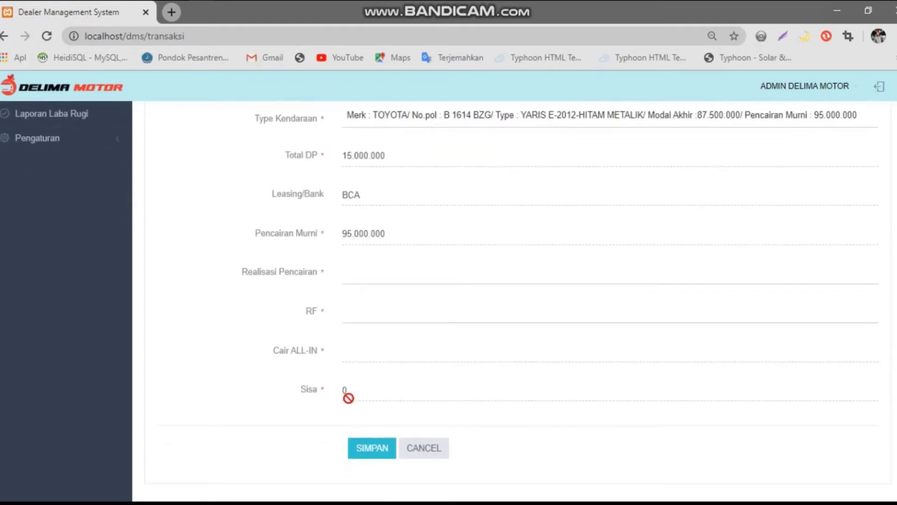
{"action": "scroll", "coordinate": [438, 290], "scroll_direction": "up", "scroll_amount": 5}
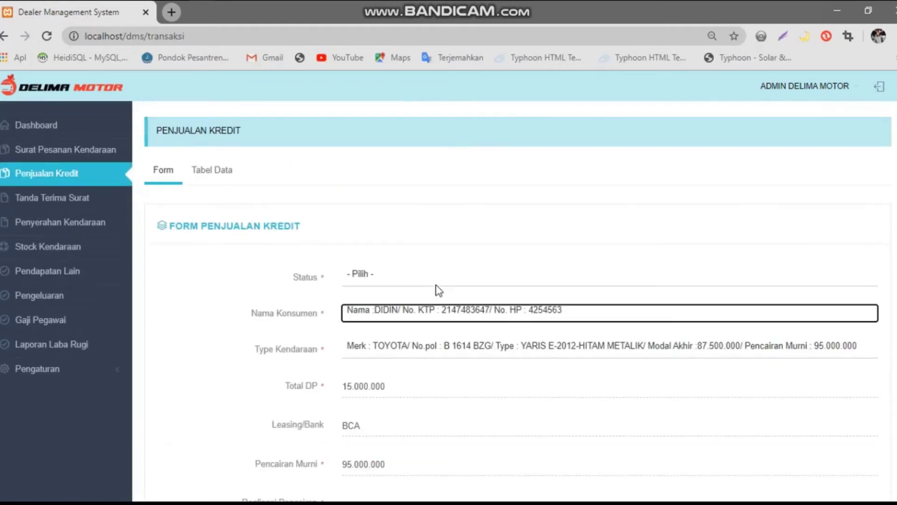
Step: View the Penjualan Kredit data table, then return to the credit sales form and look over its fields
{"action": "left_click", "coordinate": [223, 179]}
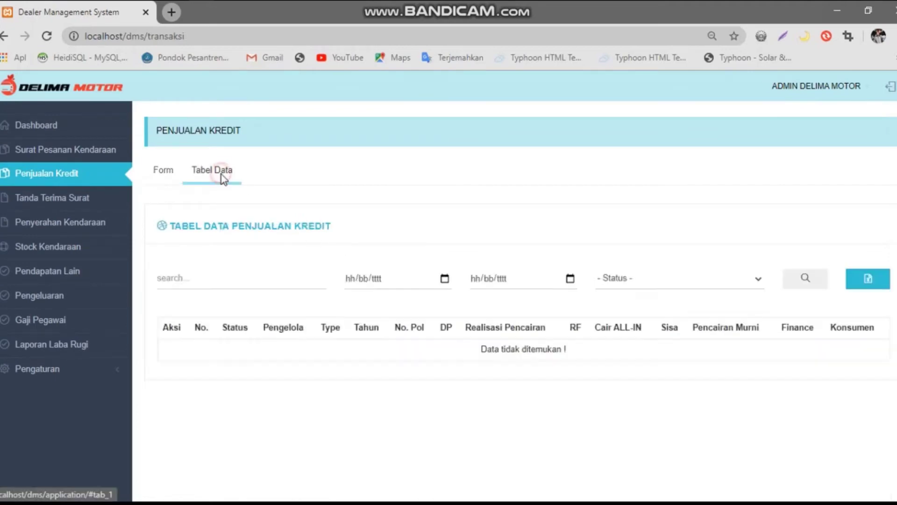
{"action": "left_click", "coordinate": [173, 173]}
{"action": "scroll", "coordinate": [340, 345], "scroll_direction": "down", "scroll_amount": 3}
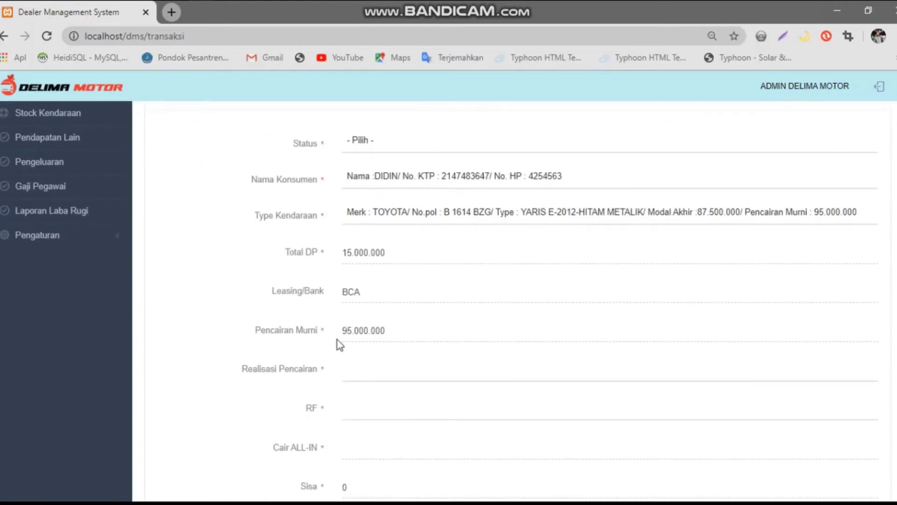
{"action": "scroll", "coordinate": [338, 344], "scroll_direction": "up", "scroll_amount": 3}
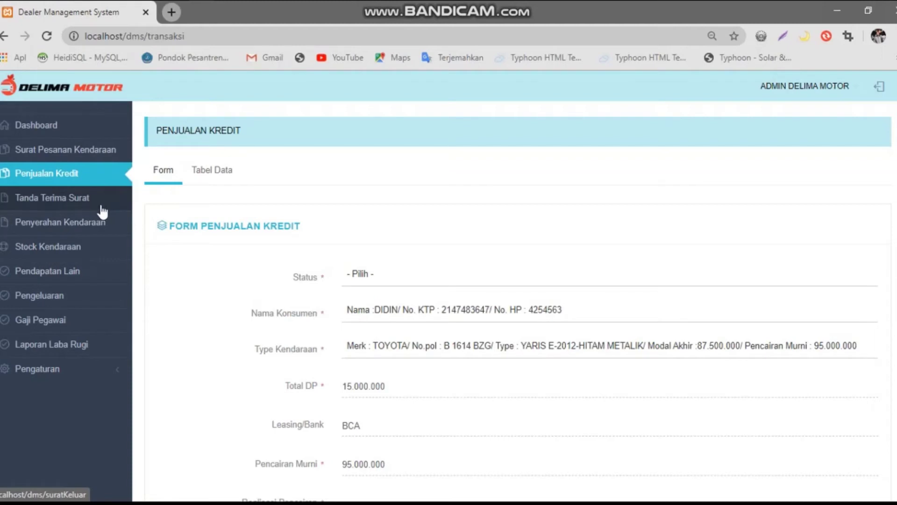
Step: Open the Tanda Terima Surat form and add BPKB and STNK as Jenis Surat
{"action": "left_click", "coordinate": [82, 211]}
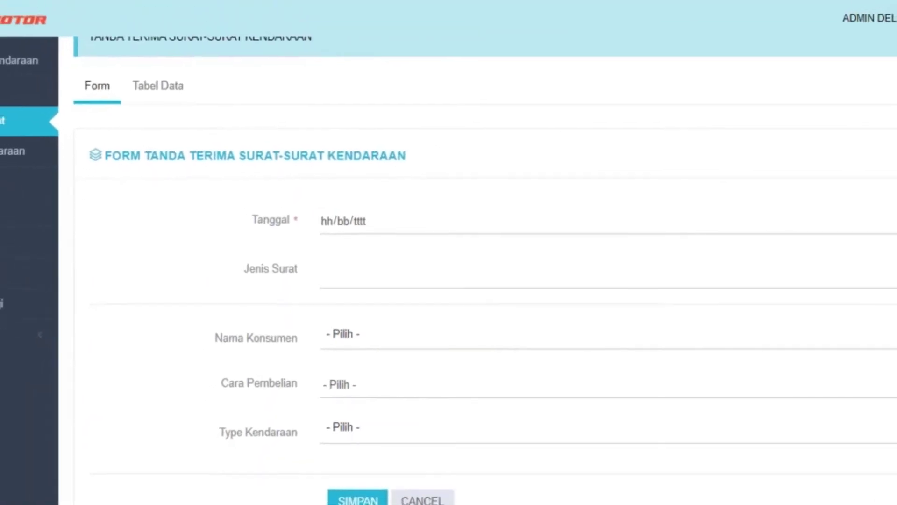
{"action": "left_click", "coordinate": [385, 278]}
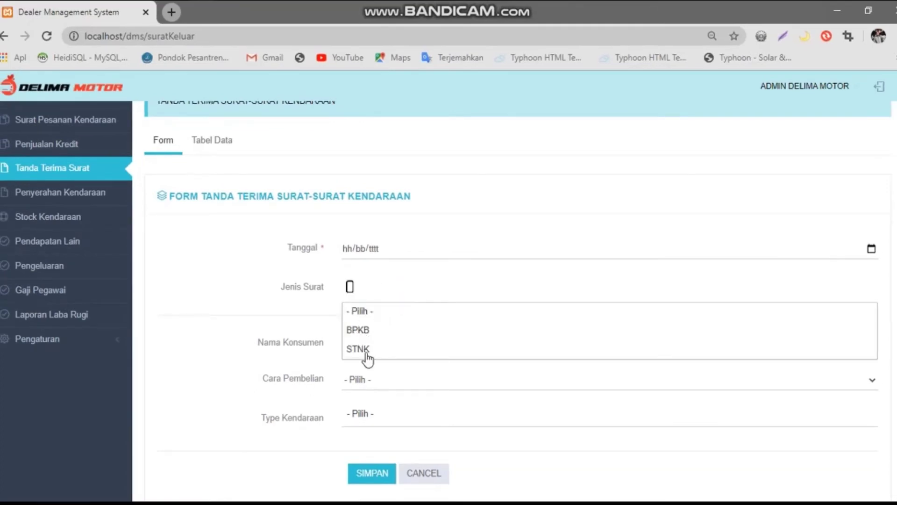
{"action": "left_click", "coordinate": [365, 330]}
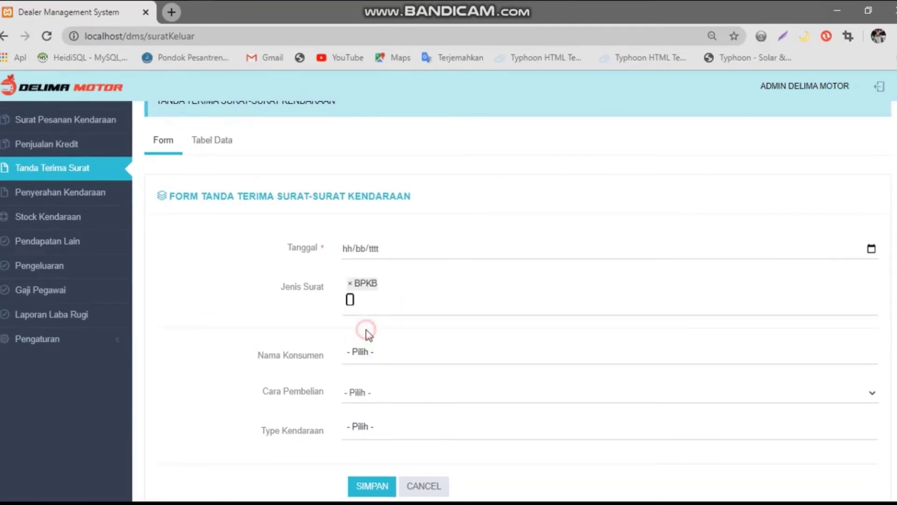
{"action": "left_click", "coordinate": [386, 307]}
{"action": "left_click", "coordinate": [364, 360]}
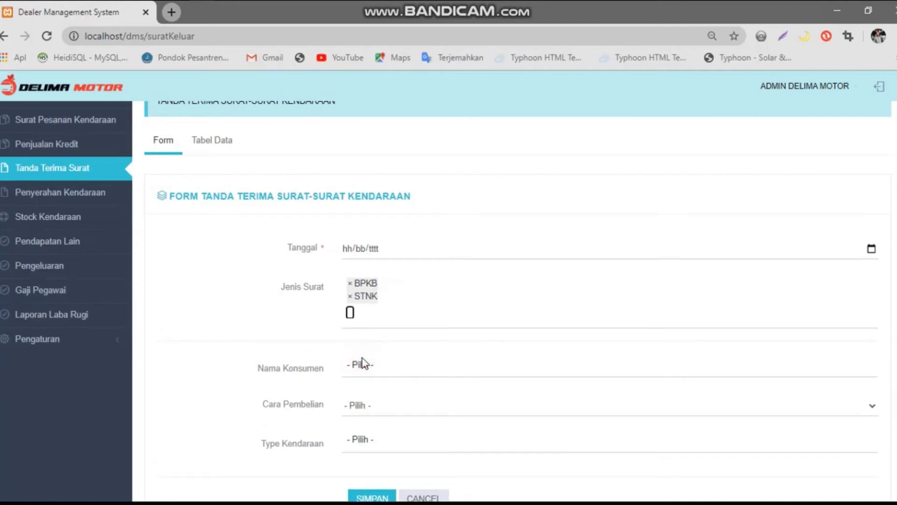
Step: Remove STNK and BPKB from Jenis Surat in the document receipt form
{"action": "left_click", "coordinate": [350, 296]}
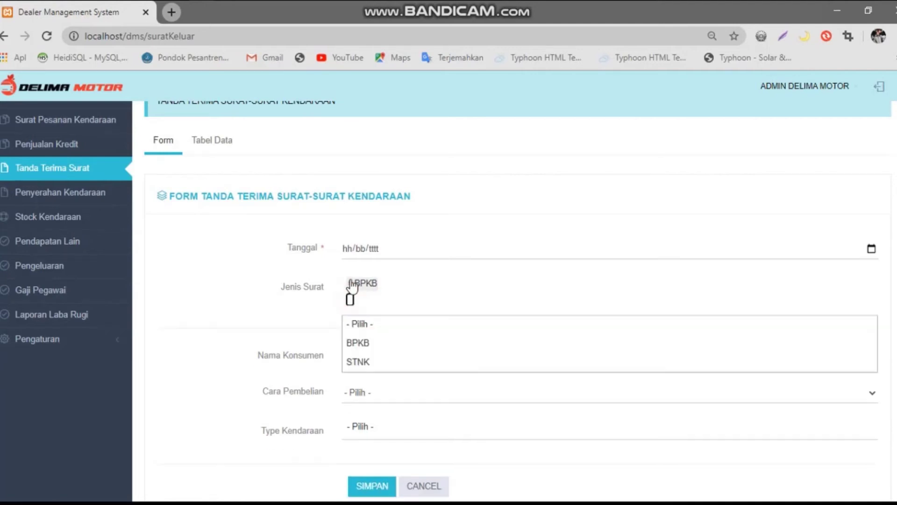
{"action": "left_click", "coordinate": [351, 282]}
{"action": "left_click", "coordinate": [306, 320]}
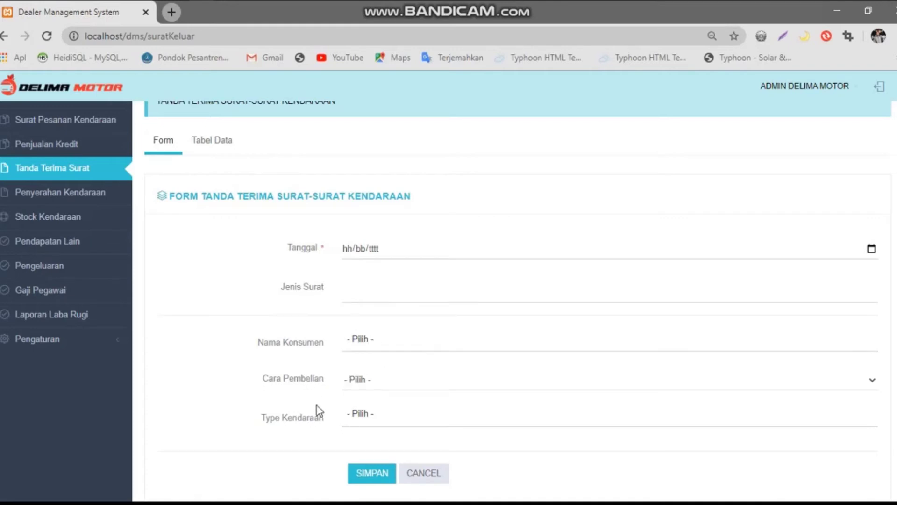
Step: Select the first listed customer under Nama Konsumen and view the Cara Pembelian options without choosing one
{"action": "left_click", "coordinate": [369, 344]}
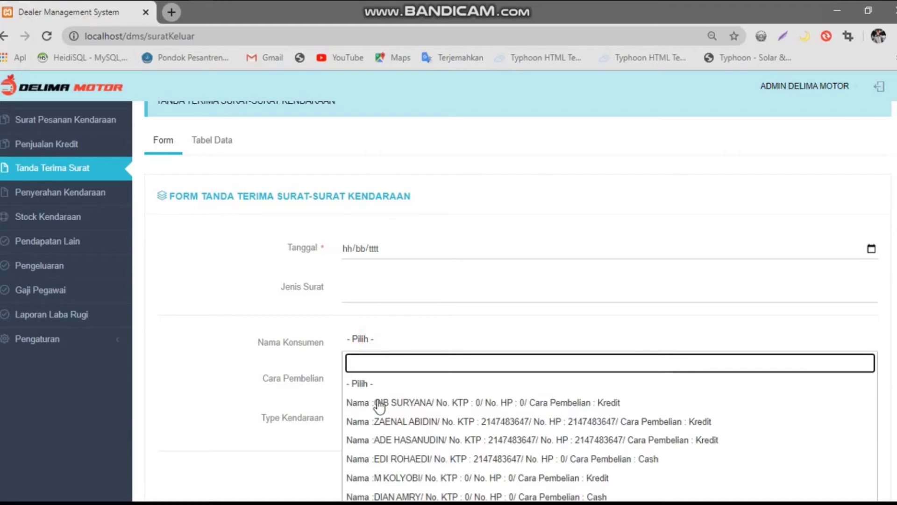
{"action": "left_click", "coordinate": [377, 403]}
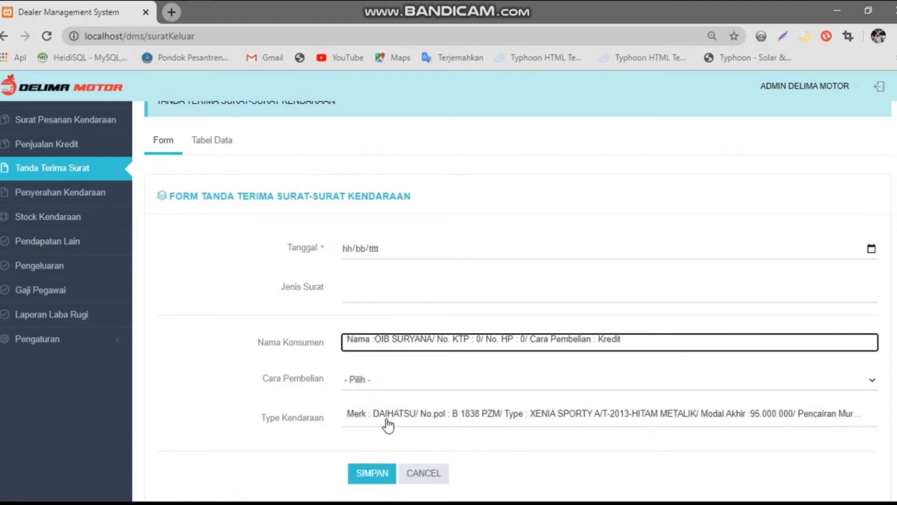
{"action": "left_click", "coordinate": [369, 380]}
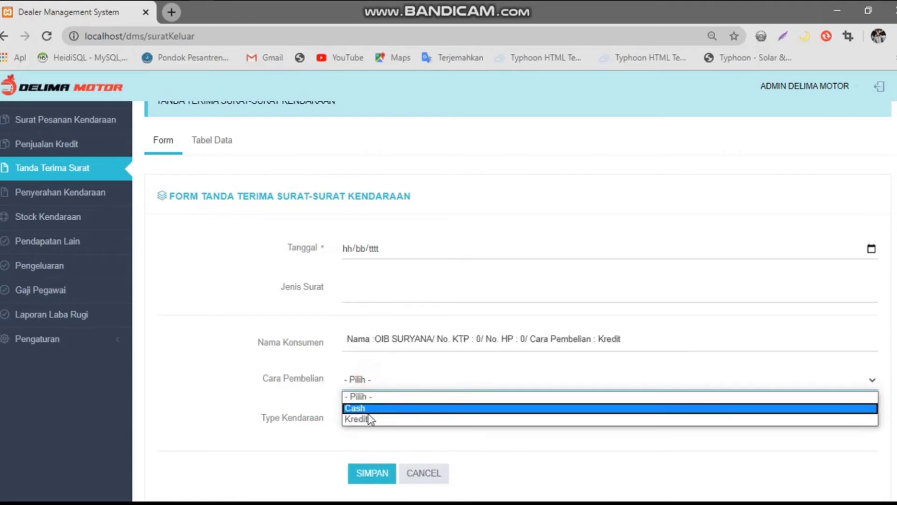
{"action": "left_click", "coordinate": [183, 411]}
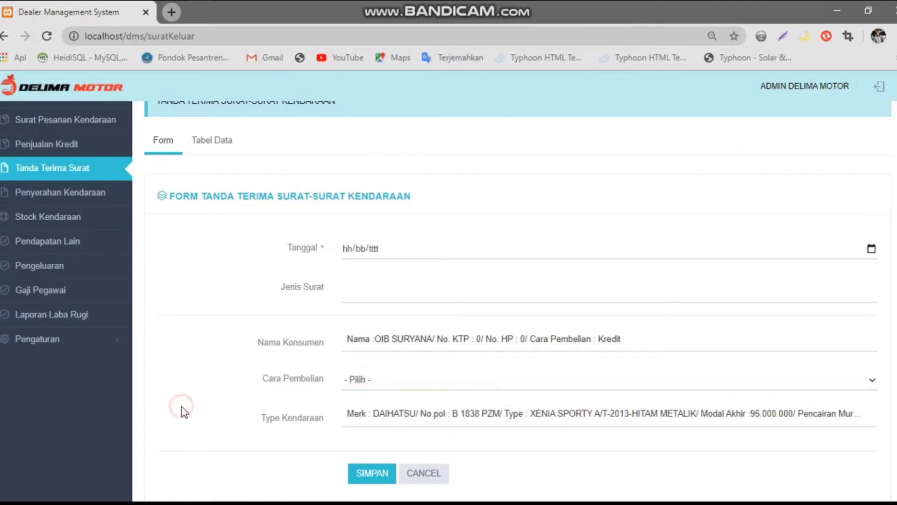
{"action": "scroll", "coordinate": [222, 352], "scroll_direction": "up", "scroll_amount": 1}
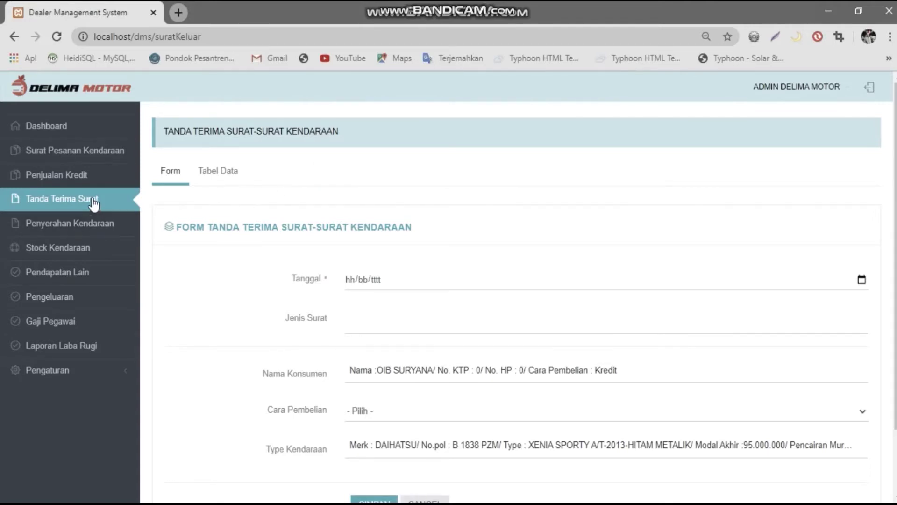
Step: Open the Penyerahan Kendaraan form and select the first listed customer under Nama Konsumen
{"action": "left_click", "coordinate": [93, 229]}
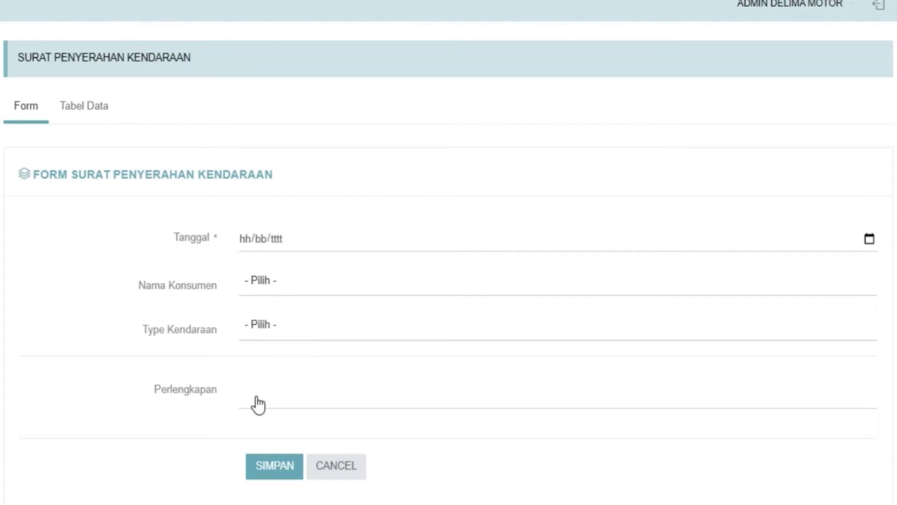
{"action": "left_click", "coordinate": [282, 289]}
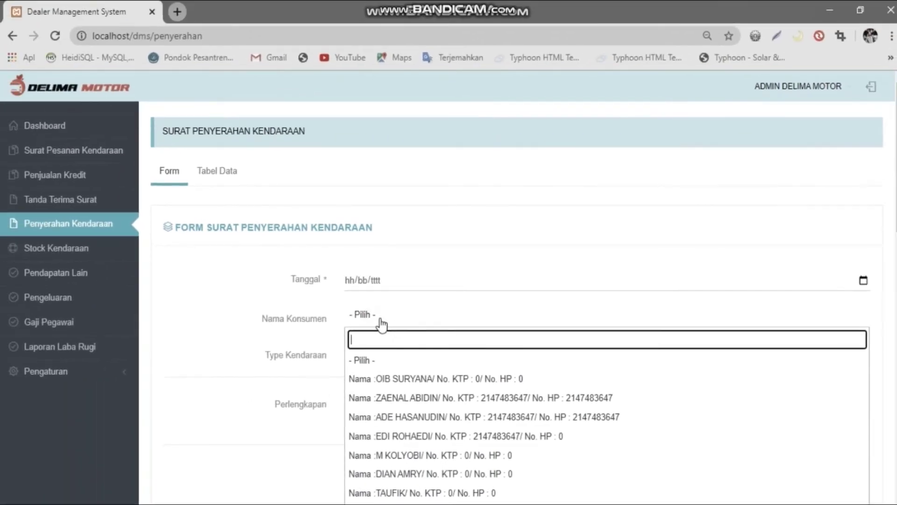
{"action": "left_click", "coordinate": [398, 380]}
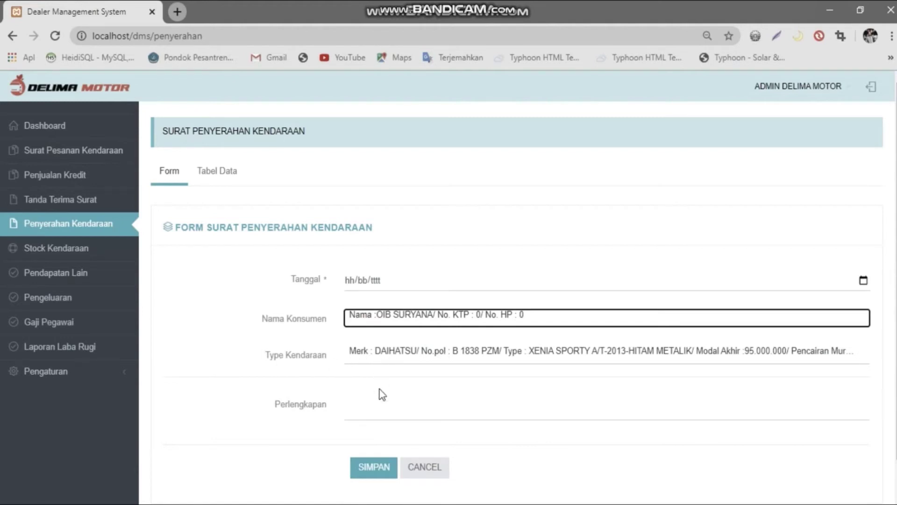
Step: View the Perlengkapan options without choosing one, and look over the entries under Pengaturan
{"action": "scroll", "coordinate": [380, 390], "scroll_direction": "down", "scroll_amount": 1}
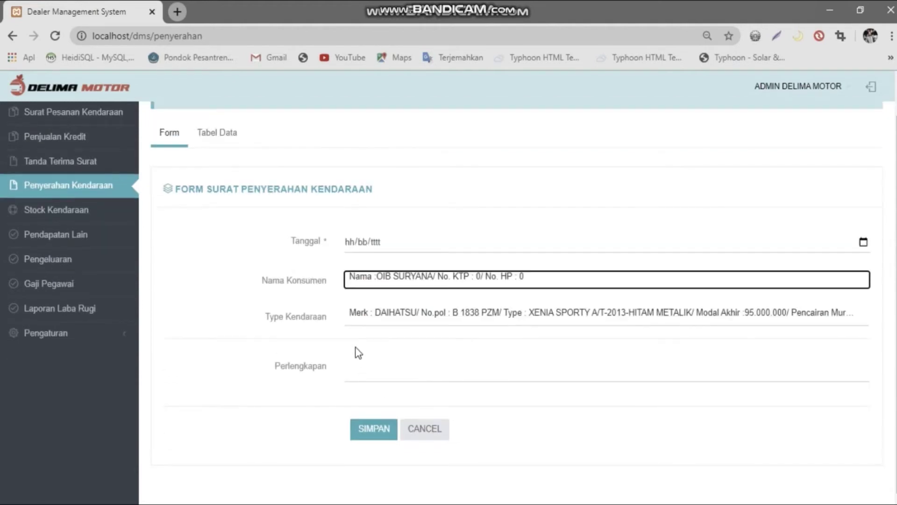
{"action": "left_click", "coordinate": [357, 372]}
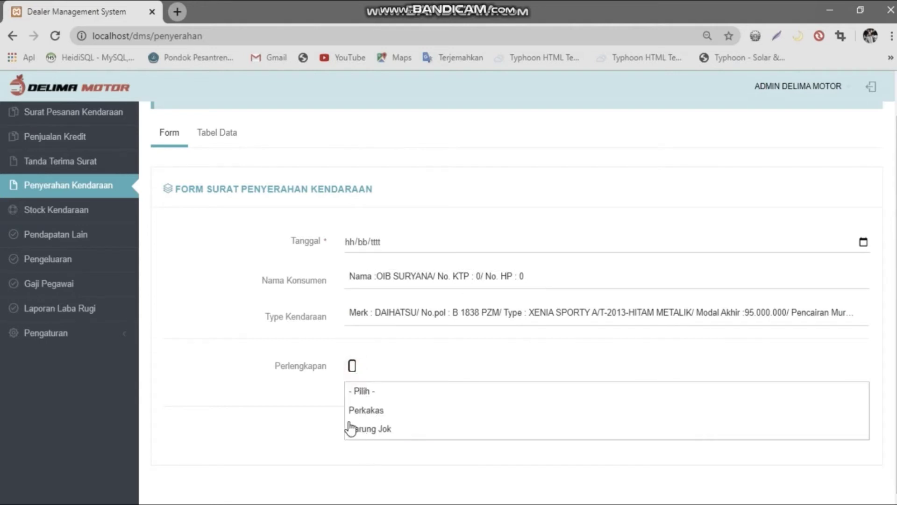
{"action": "left_click", "coordinate": [314, 381]}
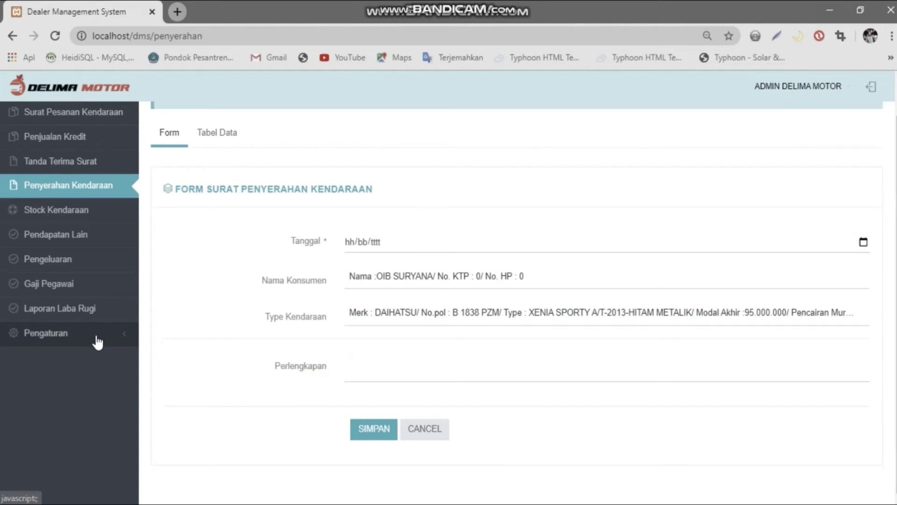
{"action": "left_click", "coordinate": [97, 341]}
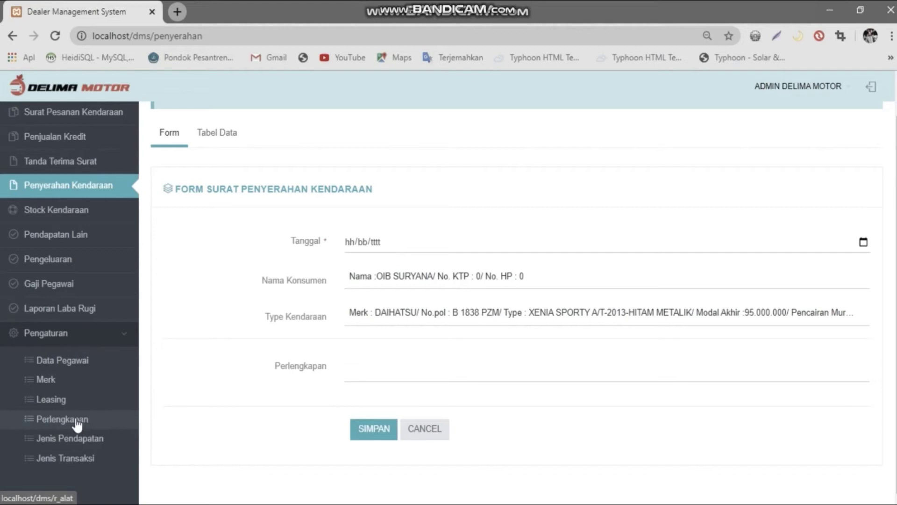
{"action": "left_click", "coordinate": [120, 335]}
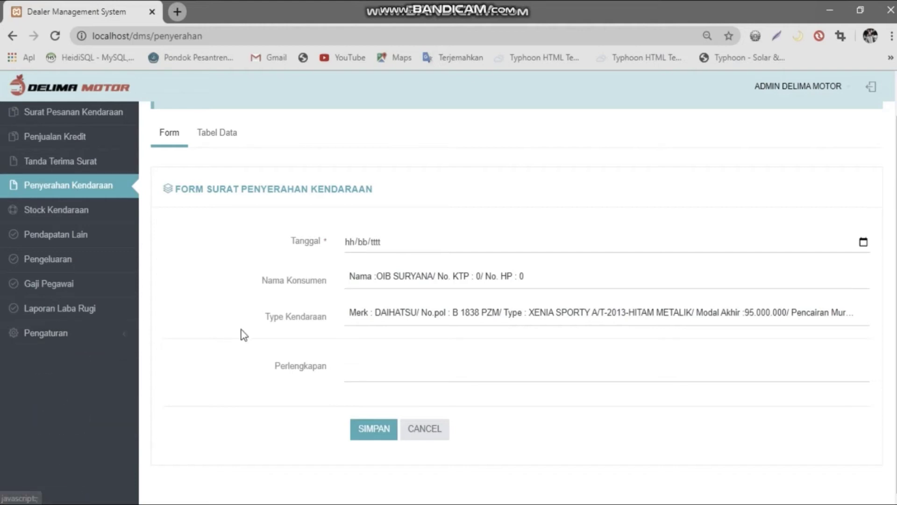
Step: View the Surat Penyerahan Kendaraan data table and return to the handover form
{"action": "scroll", "coordinate": [246, 326], "scroll_direction": "up", "scroll_amount": 1}
{"action": "left_click", "coordinate": [211, 172]}
{"action": "left_click", "coordinate": [173, 173]}
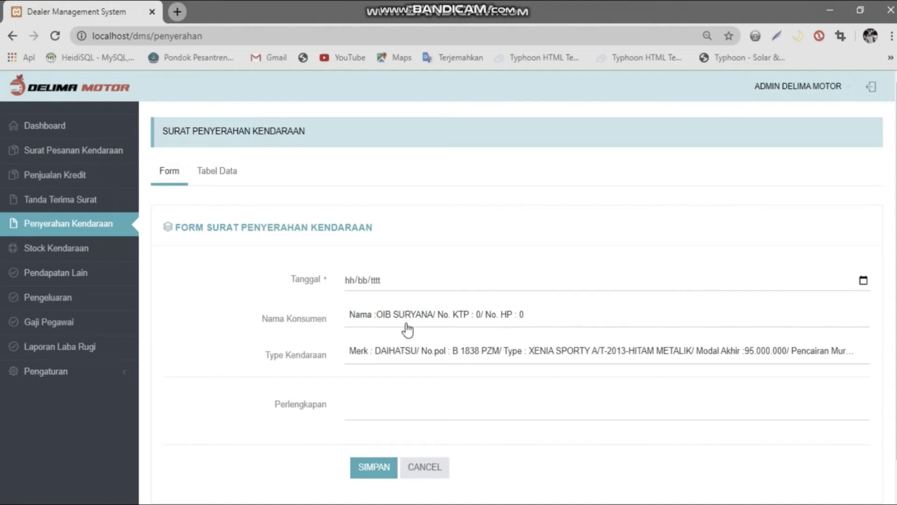
Step: Set the handover form's Tanggal to 20/06/2020 and add Perkakas and Sarung Jok as Perlengkapan
{"action": "left_click", "coordinate": [863, 285]}
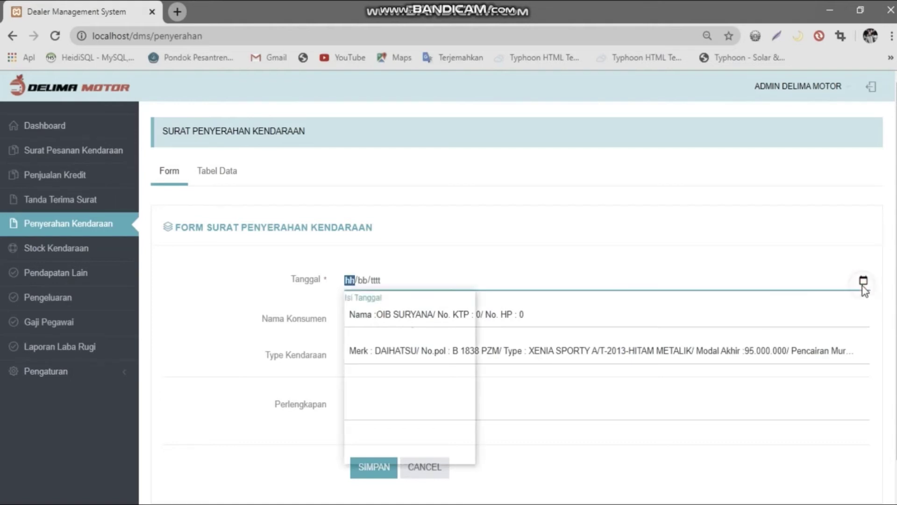
{"action": "left_click", "coordinate": [460, 380]}
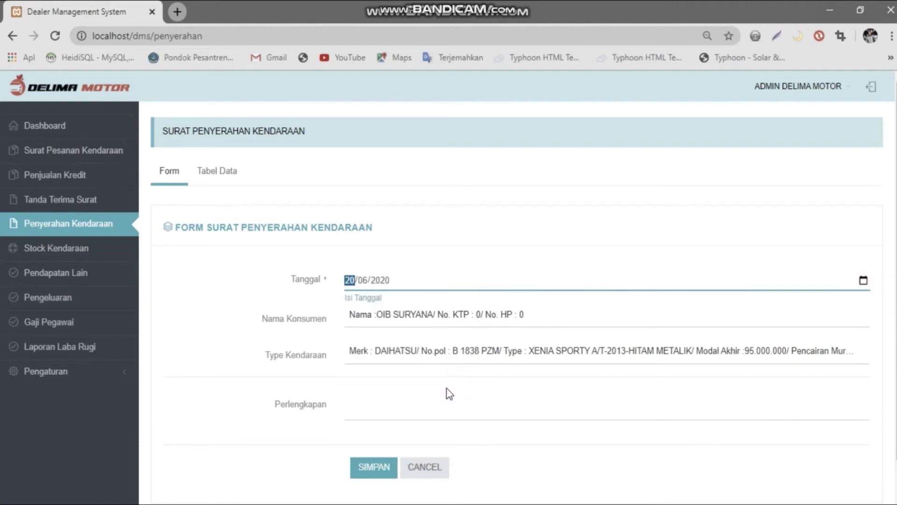
{"action": "left_click", "coordinate": [390, 413]}
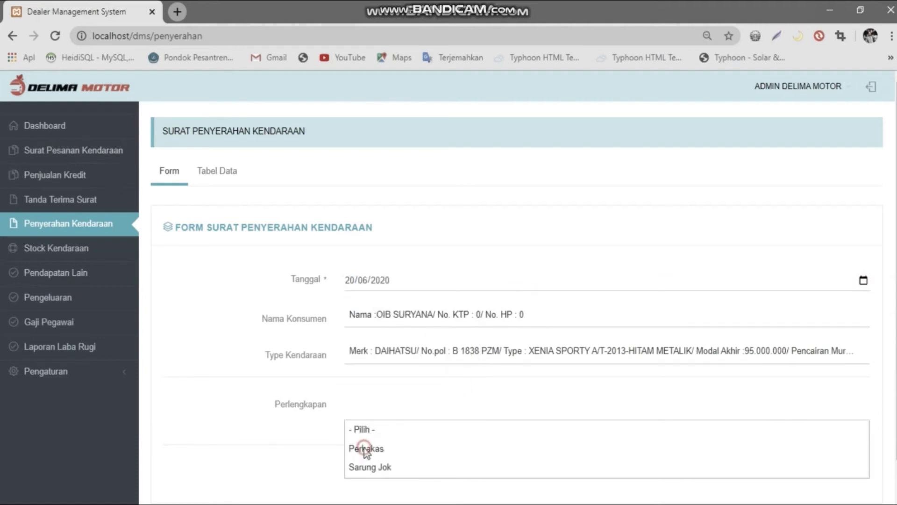
{"action": "left_click", "coordinate": [364, 448]}
{"action": "left_click", "coordinate": [387, 427]}
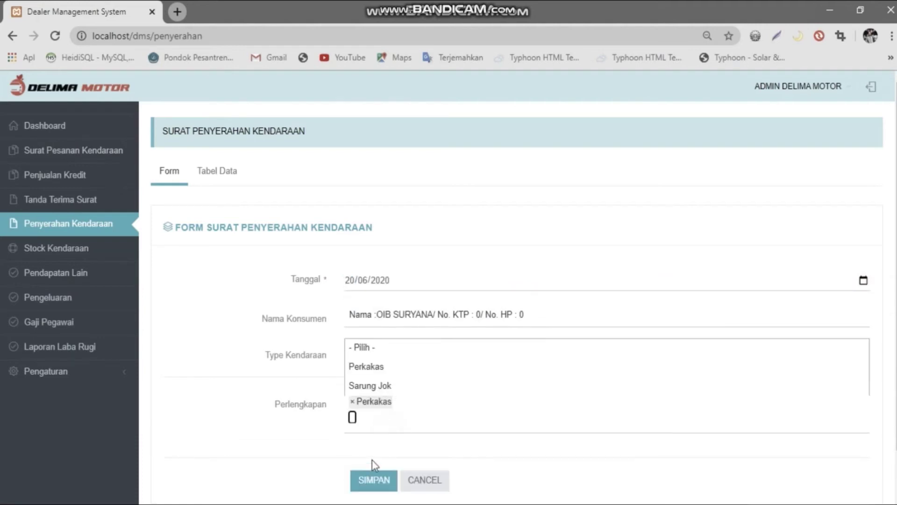
{"action": "left_click", "coordinate": [383, 385]}
{"action": "scroll", "coordinate": [410, 456], "scroll_direction": "down", "scroll_amount": 1}
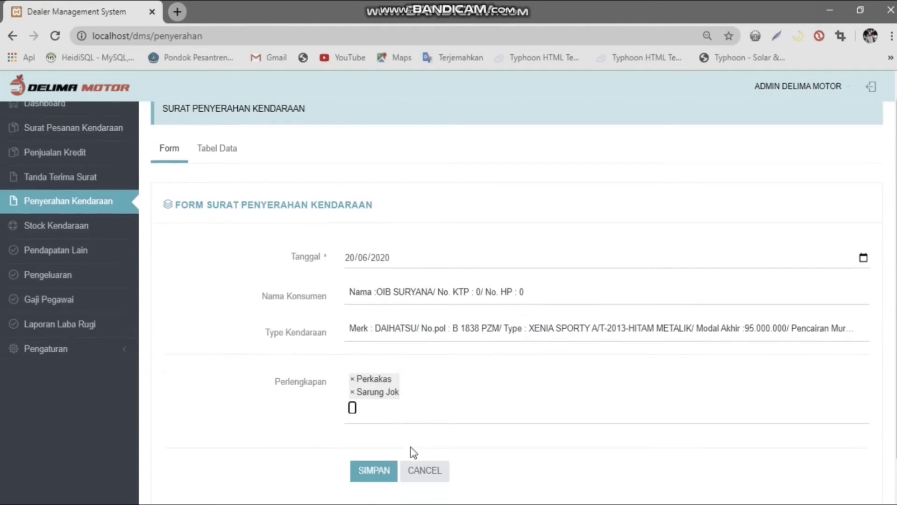
Step: Save the vehicle handover without printing it, and open its record from the data table for editing
{"action": "left_click", "coordinate": [376, 463]}
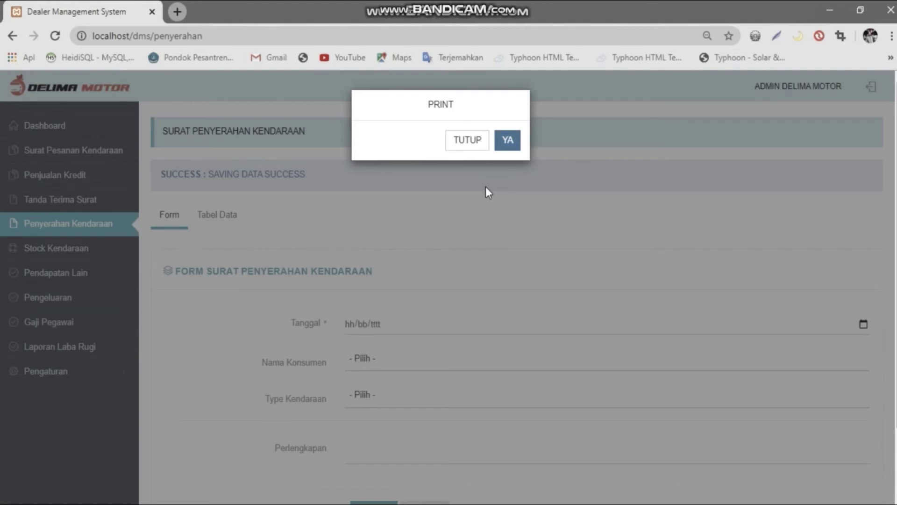
{"action": "left_click", "coordinate": [474, 140]}
{"action": "left_click", "coordinate": [226, 216]}
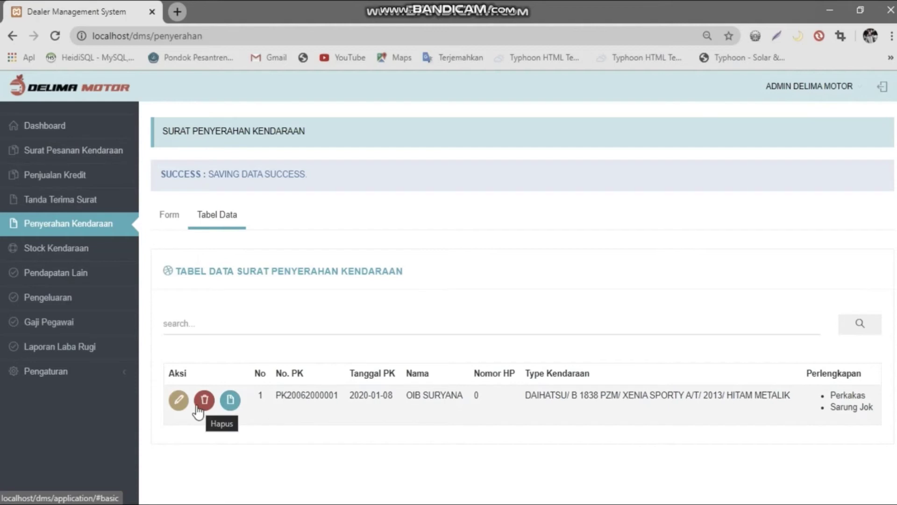
{"action": "left_click", "coordinate": [176, 405]}
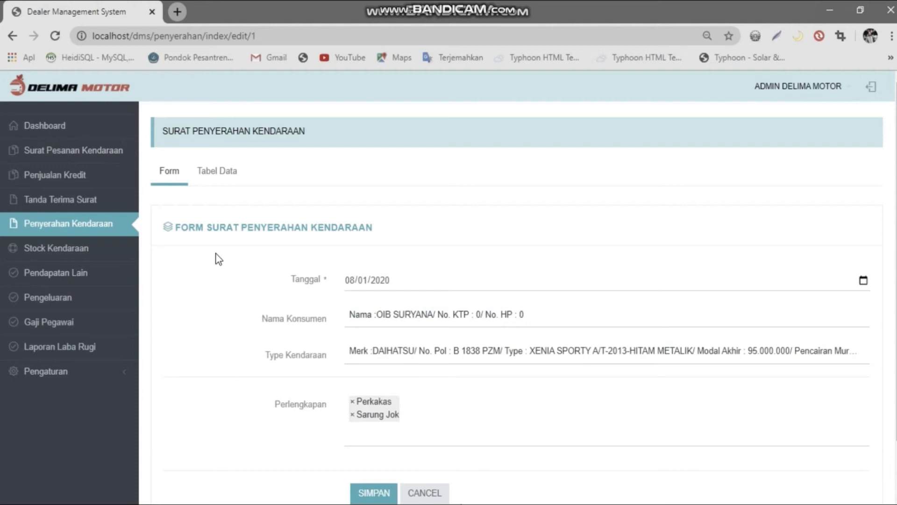
Step: Open the Stock Kendaraan form and view the Brand/Merk options without choosing one
{"action": "left_click", "coordinate": [110, 255]}
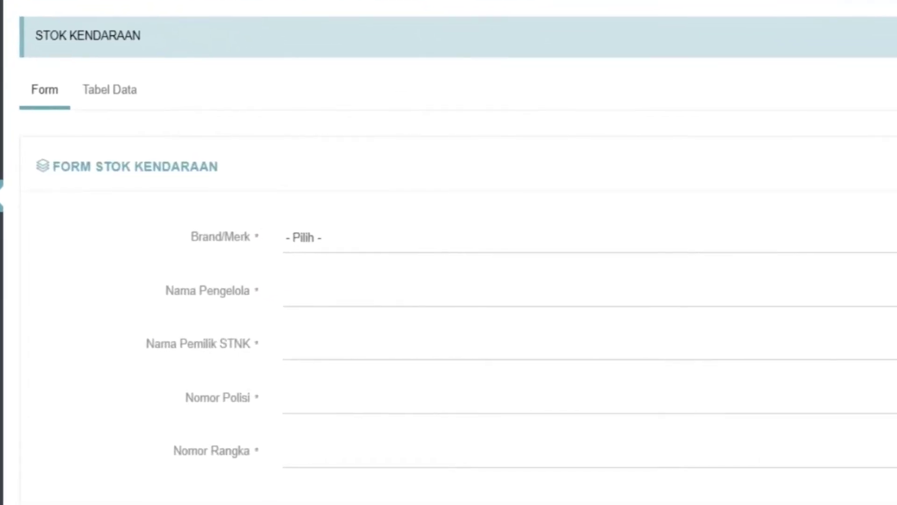
{"action": "left_click", "coordinate": [318, 241]}
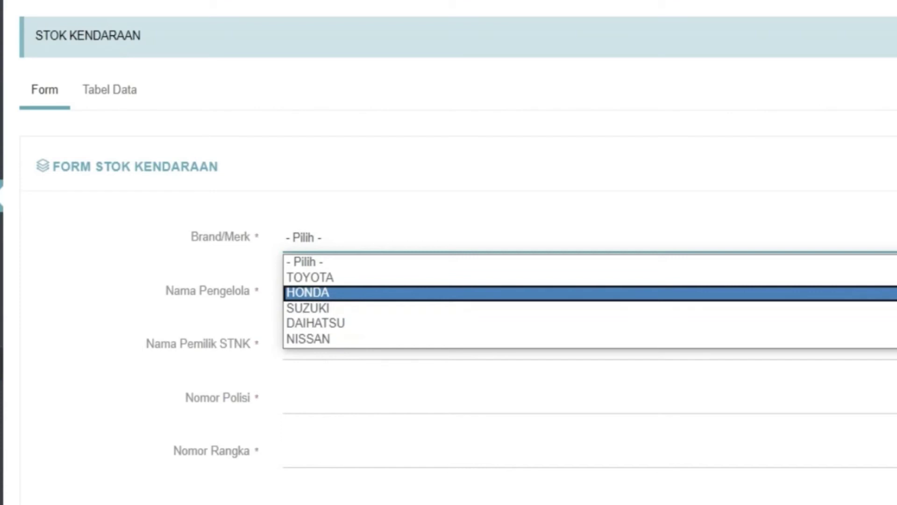
{"action": "key", "text": "Escape"}
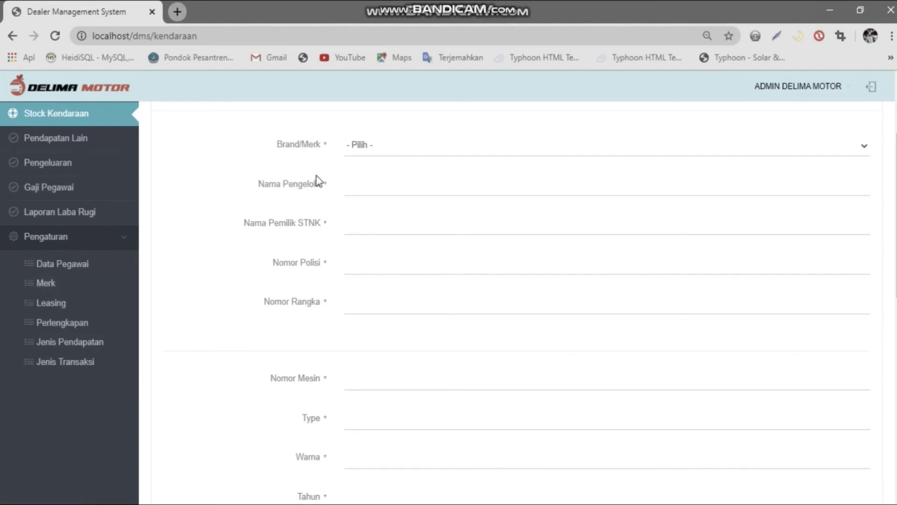
Step: Look over the vehicle identity fields from Nama Pengelola down and view the Bahan Bakar options without choosing one
{"action": "left_click", "coordinate": [355, 193]}
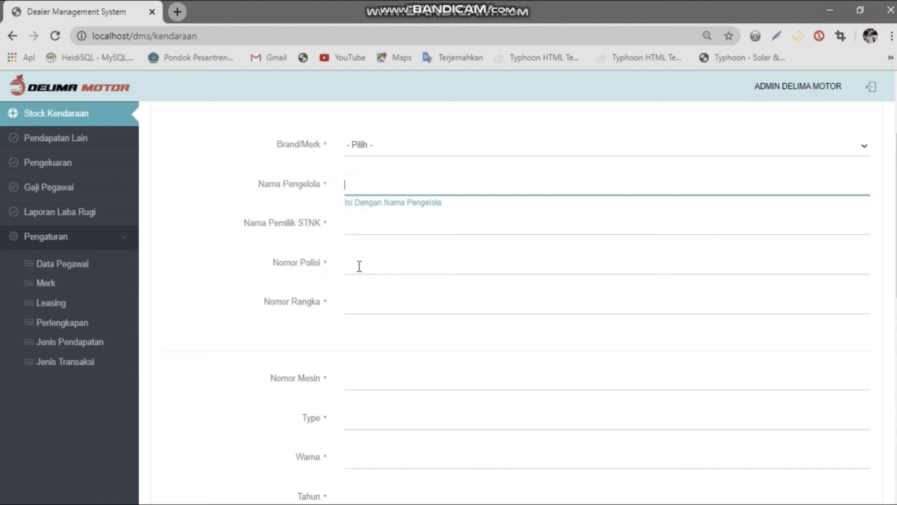
{"action": "scroll", "coordinate": [330, 376], "scroll_direction": "down", "scroll_amount": 2}
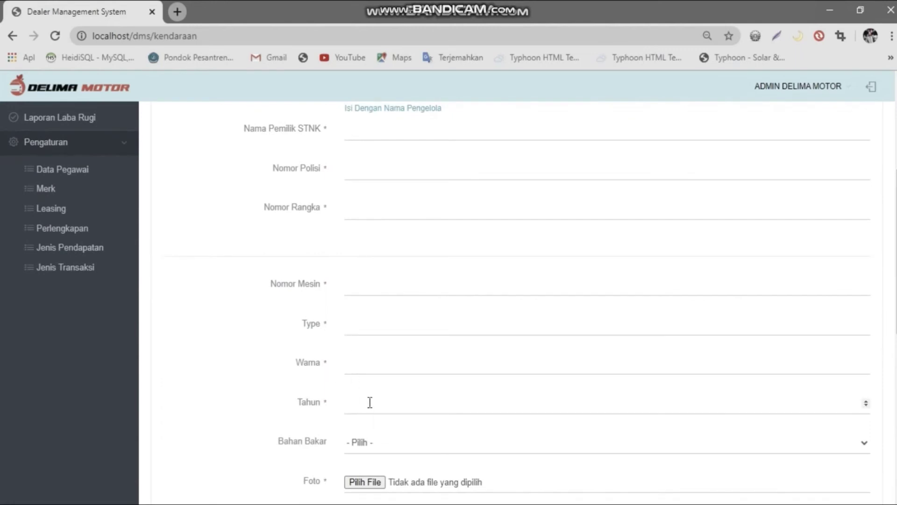
{"action": "scroll", "coordinate": [365, 400], "scroll_direction": "down", "scroll_amount": 1}
{"action": "left_click", "coordinate": [361, 386]}
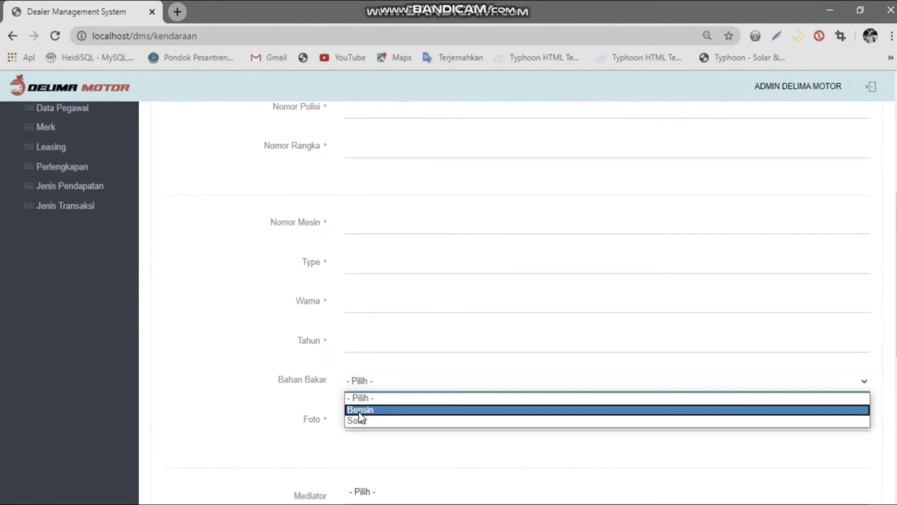
{"action": "left_click", "coordinate": [258, 421]}
Step: Set Mediator to ADA in the vehicle stock form and look over the mediator fields
{"action": "scroll", "coordinate": [367, 434], "scroll_direction": "down", "scroll_amount": 1}
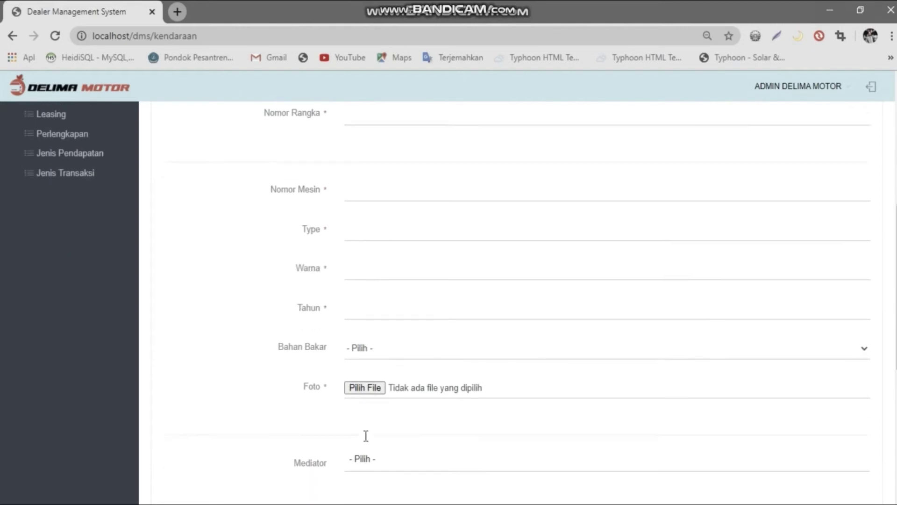
{"action": "scroll", "coordinate": [378, 401], "scroll_direction": "down", "scroll_amount": 2}
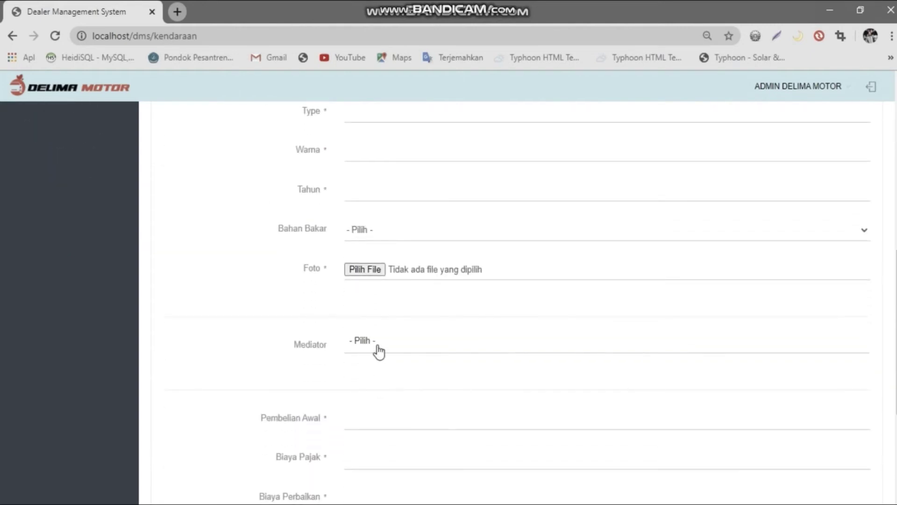
{"action": "left_click", "coordinate": [376, 343]}
{"action": "left_click", "coordinate": [374, 403]}
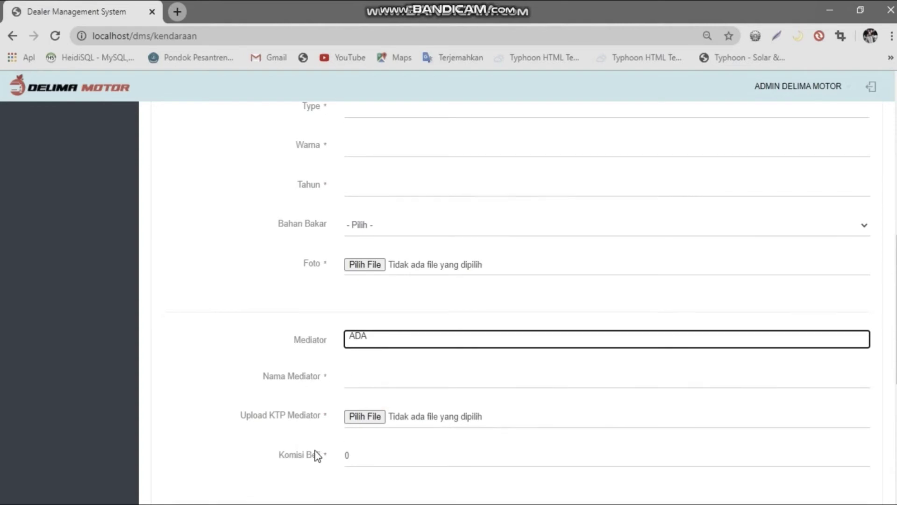
{"action": "scroll", "coordinate": [317, 449], "scroll_direction": "down", "scroll_amount": 2}
{"action": "scroll", "coordinate": [376, 409], "scroll_direction": "down", "scroll_amount": 1}
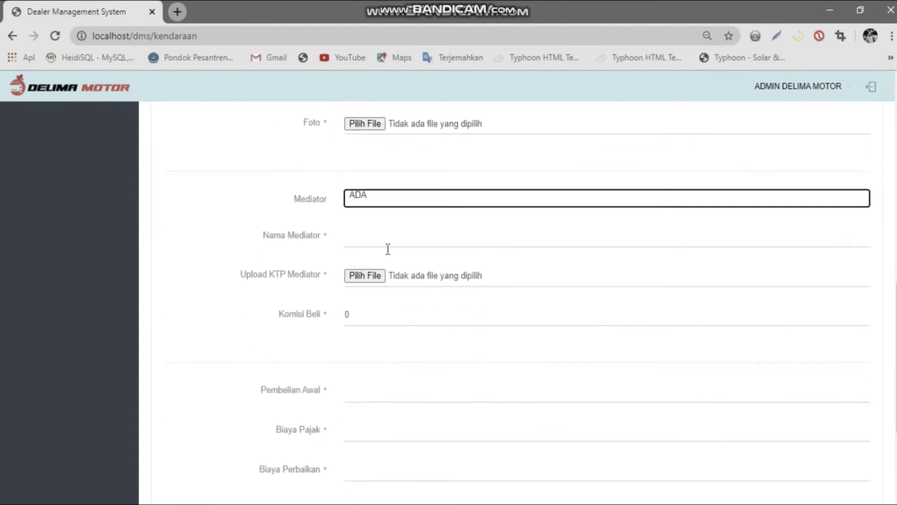
Step: Set Mediator to TIDAK ADA and look over the remaining cost fields of the vehicle stock form
{"action": "double_click", "coordinate": [377, 200]}
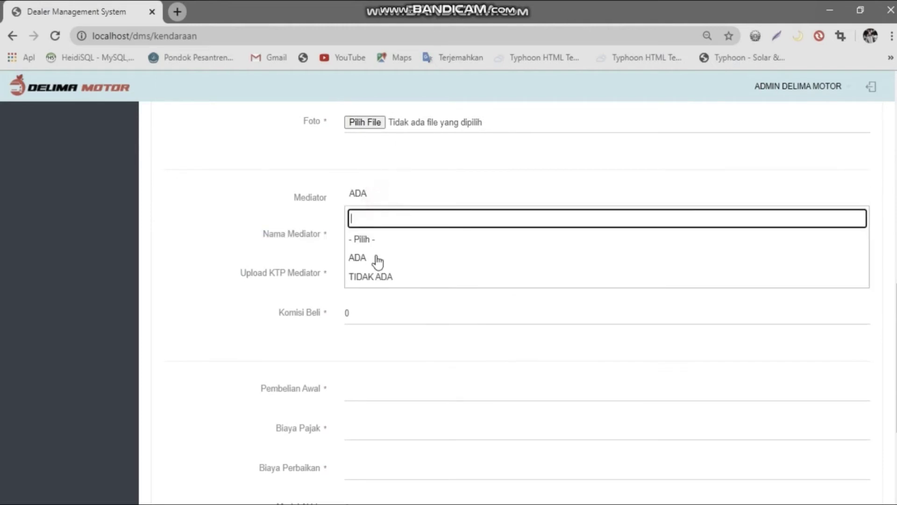
{"action": "left_click", "coordinate": [374, 276]}
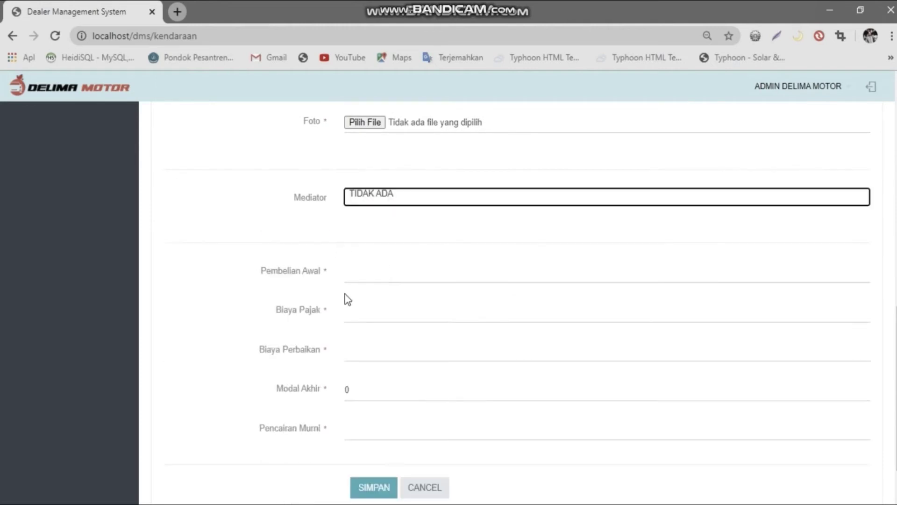
{"action": "scroll", "coordinate": [345, 297], "scroll_direction": "down", "scroll_amount": 1}
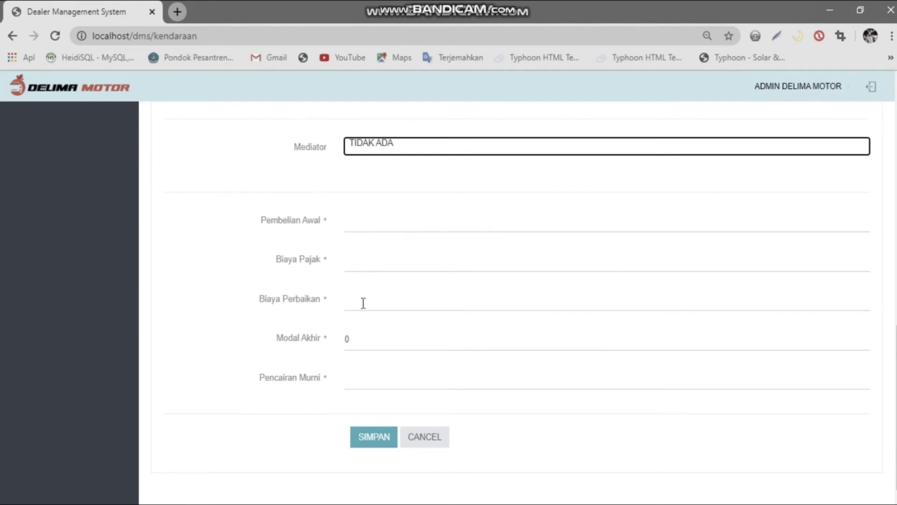
{"action": "scroll", "coordinate": [385, 377], "scroll_direction": "up", "scroll_amount": 15}
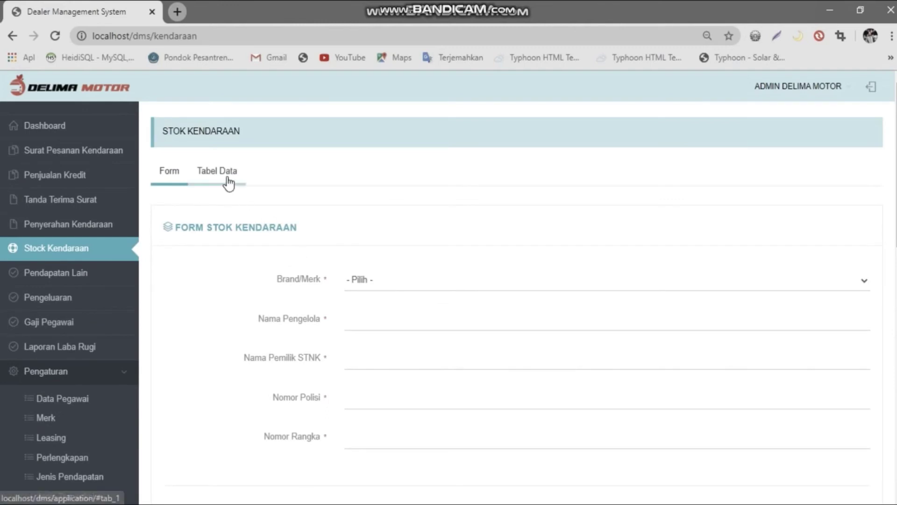
Step: View the Stok Kendaraan data table and look through the vehicle rows and their status
{"action": "left_click", "coordinate": [229, 182]}
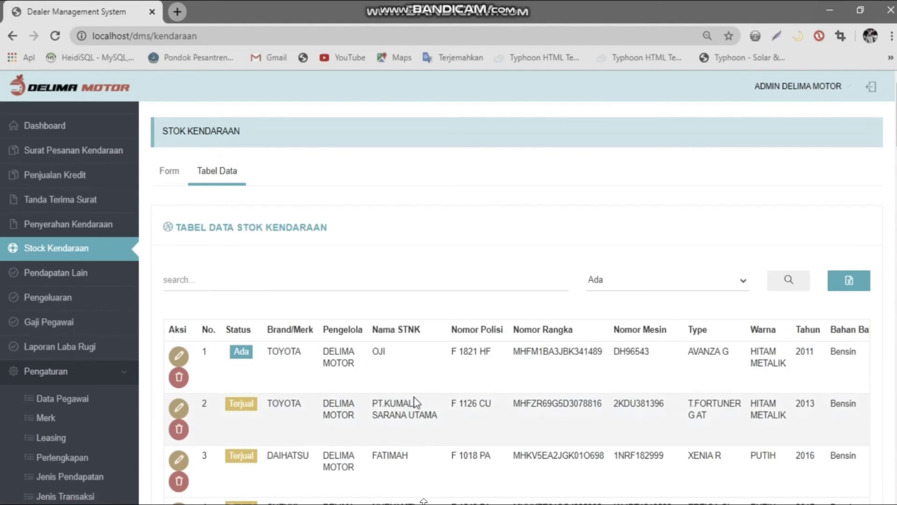
{"action": "scroll", "coordinate": [414, 402], "scroll_direction": "down", "scroll_amount": 2}
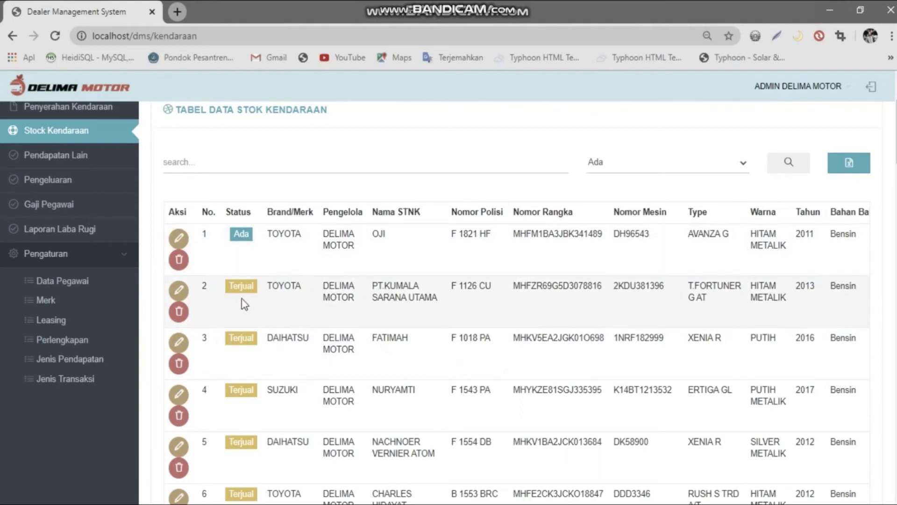
{"action": "scroll", "coordinate": [367, 349], "scroll_direction": "down", "scroll_amount": 10}
{"action": "scroll", "coordinate": [368, 348], "scroll_direction": "up", "scroll_amount": 8}
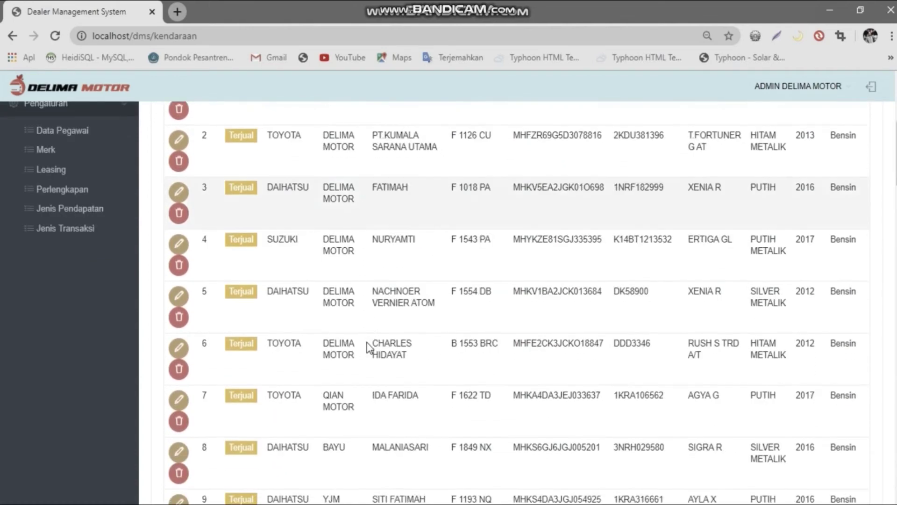
{"action": "scroll", "coordinate": [368, 348], "scroll_direction": "up", "scroll_amount": 5}
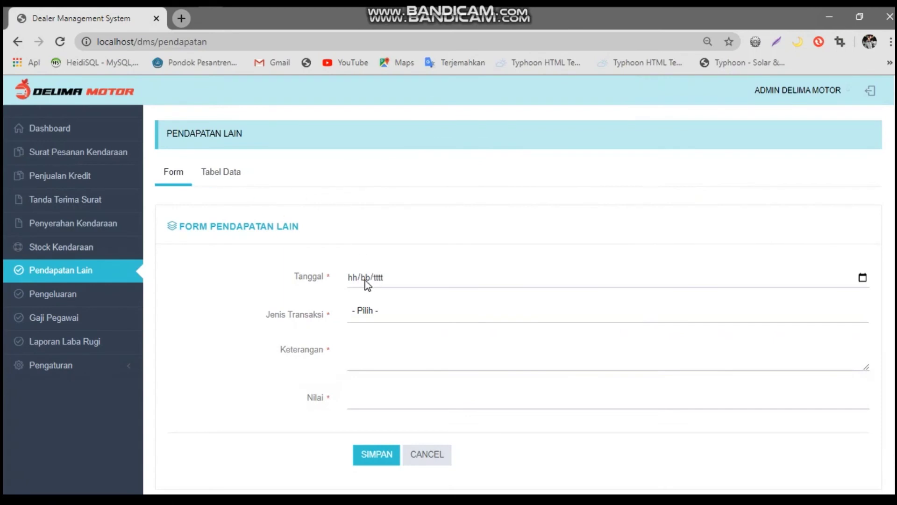
Step: Look over the Pendapatan Lain form, including the Jenis Transaksi options, the Pengaturan entries and the Nilai field, without entering anything
{"action": "left_click", "coordinate": [399, 317]}
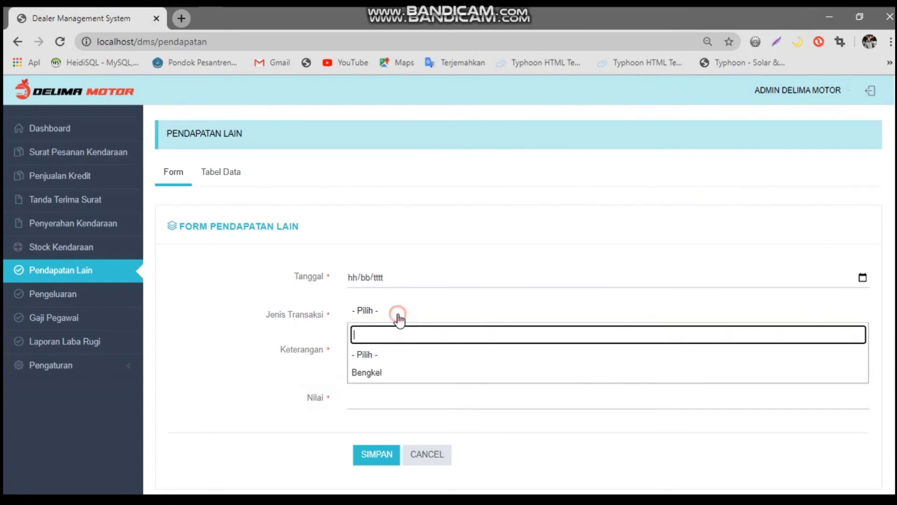
{"action": "left_click", "coordinate": [112, 368]}
{"action": "scroll", "coordinate": [131, 366], "scroll_direction": "down", "scroll_amount": 1}
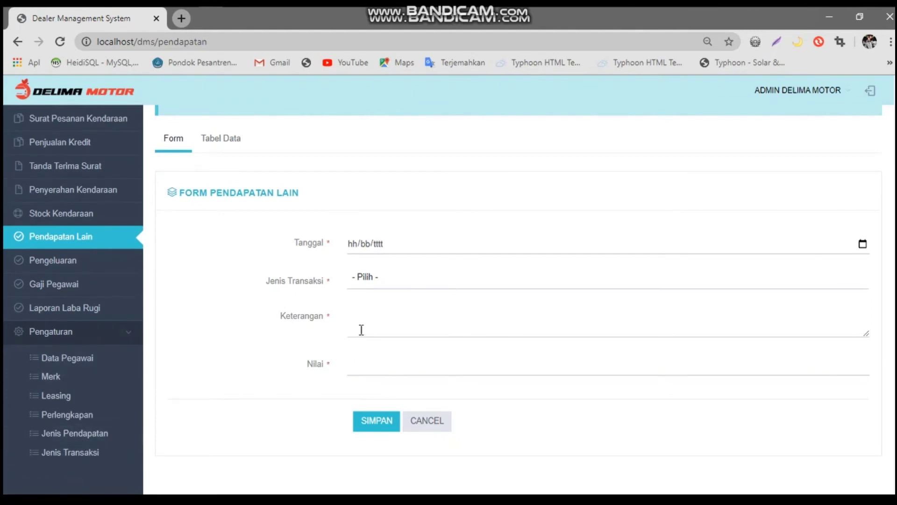
{"action": "left_click", "coordinate": [359, 366]}
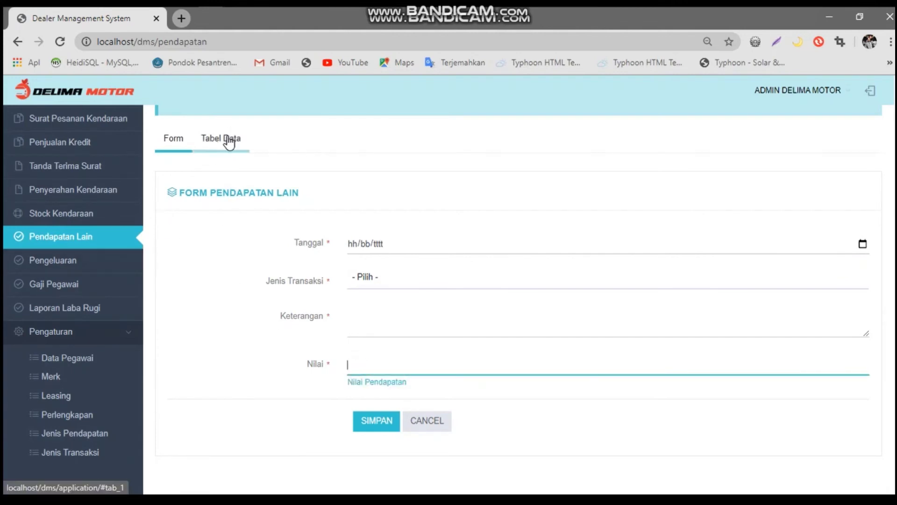
Step: Save a new Pengeluaran entry dated 20/06/2020 with Jenis Transaksi Pembayaran Listrik, Air and Nilai 150.000
{"action": "left_click", "coordinate": [108, 256]}
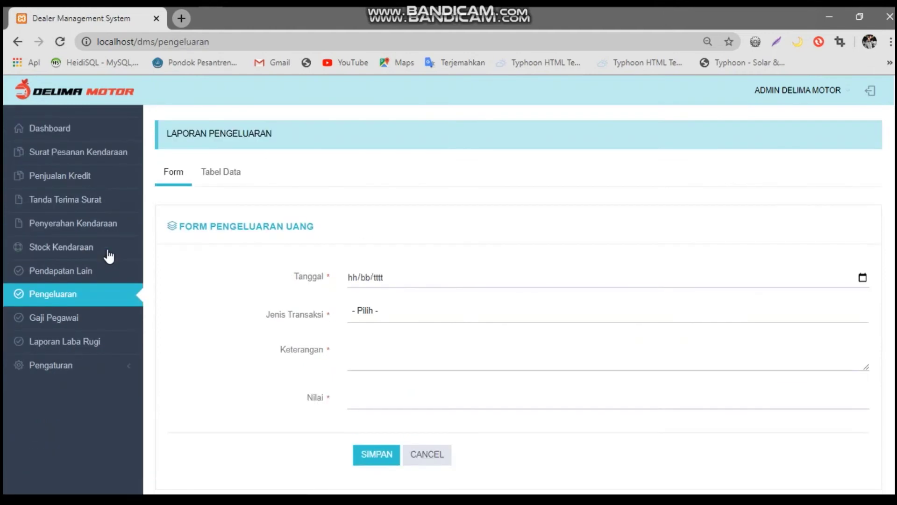
{"action": "left_click", "coordinate": [354, 277]}
{"action": "left_click", "coordinate": [455, 375]}
{"action": "left_click", "coordinate": [392, 316]}
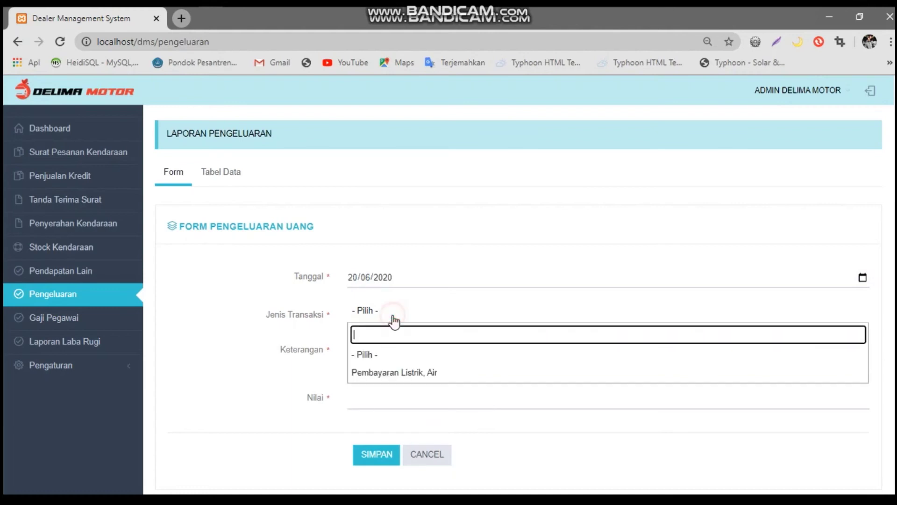
{"action": "left_click", "coordinate": [408, 372]}
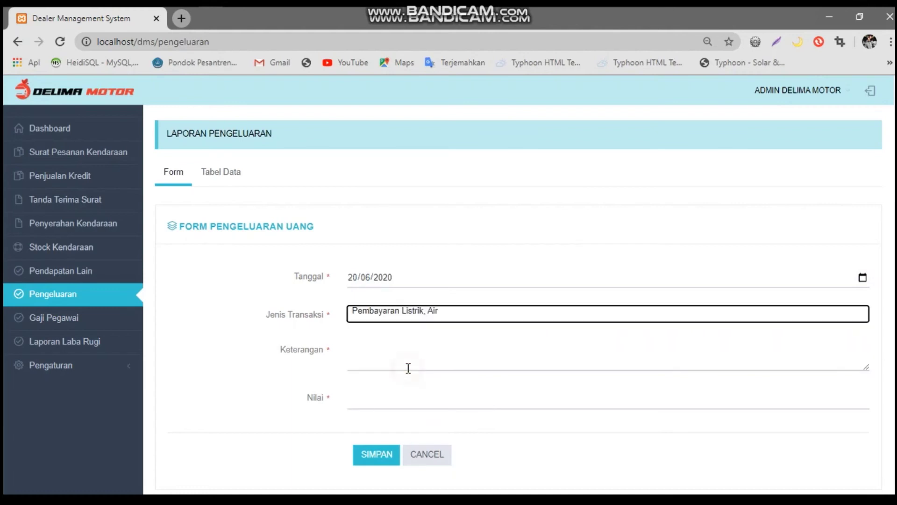
{"action": "left_click", "coordinate": [370, 396]}
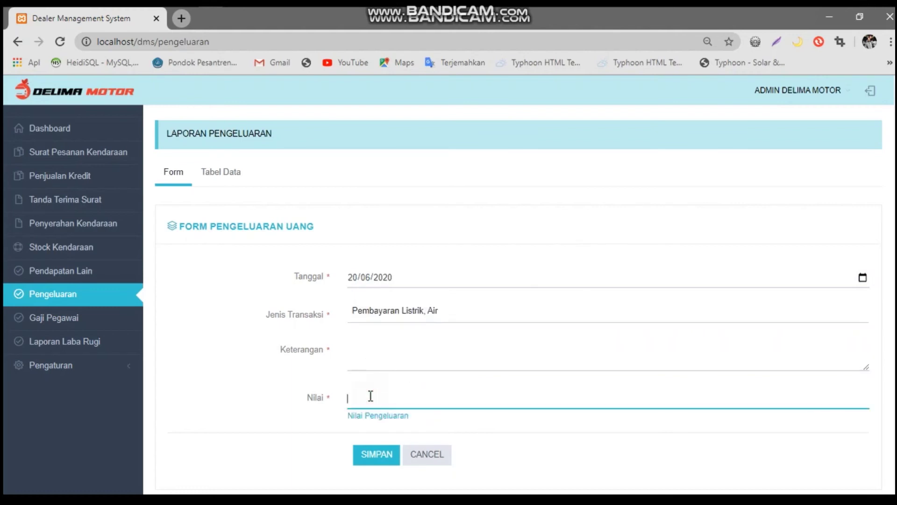
{"action": "type", "text": "150.000"}
{"action": "left_click", "coordinate": [382, 456]}
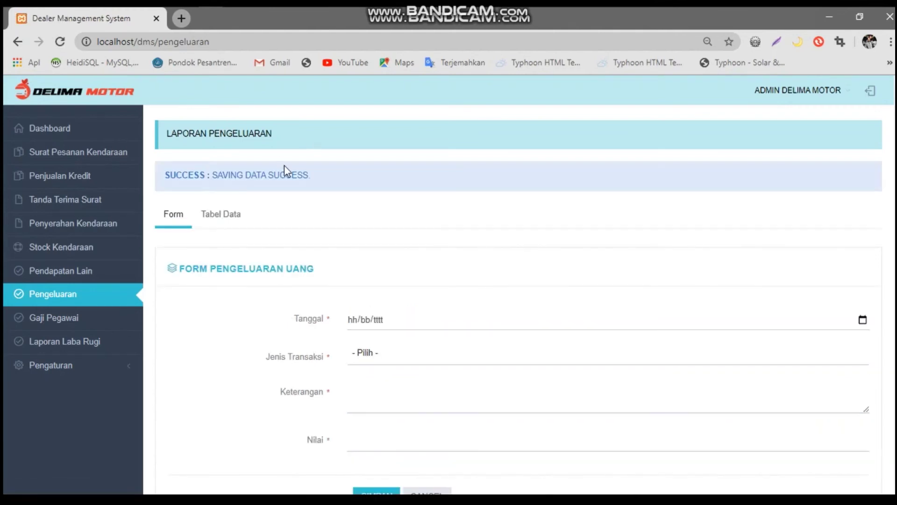
Step: View the Pengeluaran data table and its Jenis Transaksi filter options without choosing one
{"action": "left_click", "coordinate": [232, 215]}
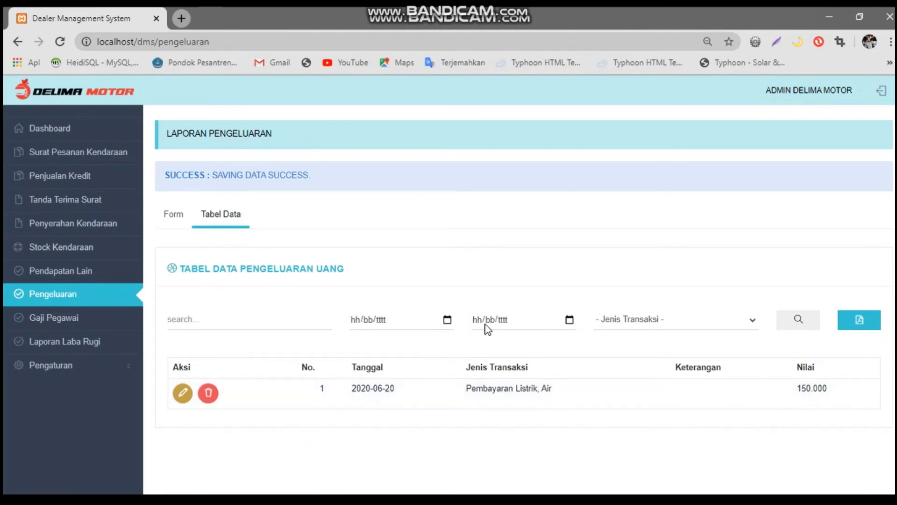
{"action": "left_click", "coordinate": [624, 319]}
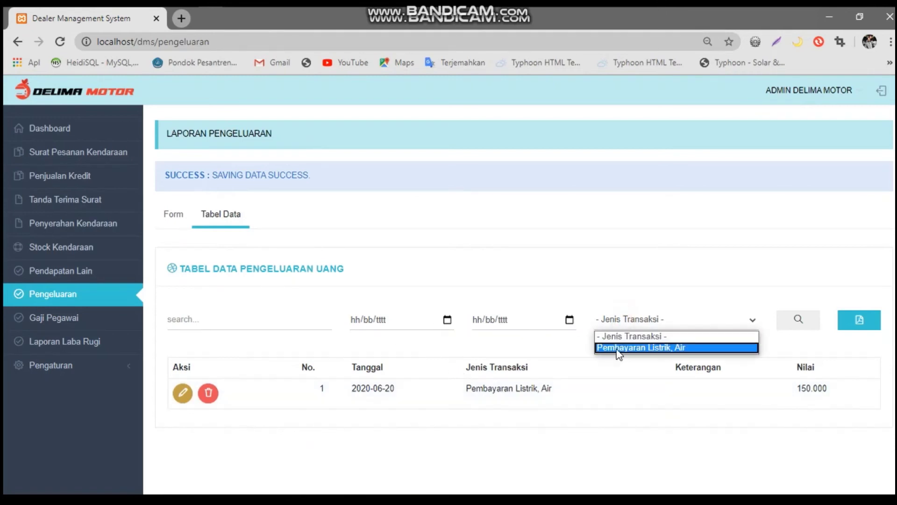
{"action": "left_click", "coordinate": [606, 301]}
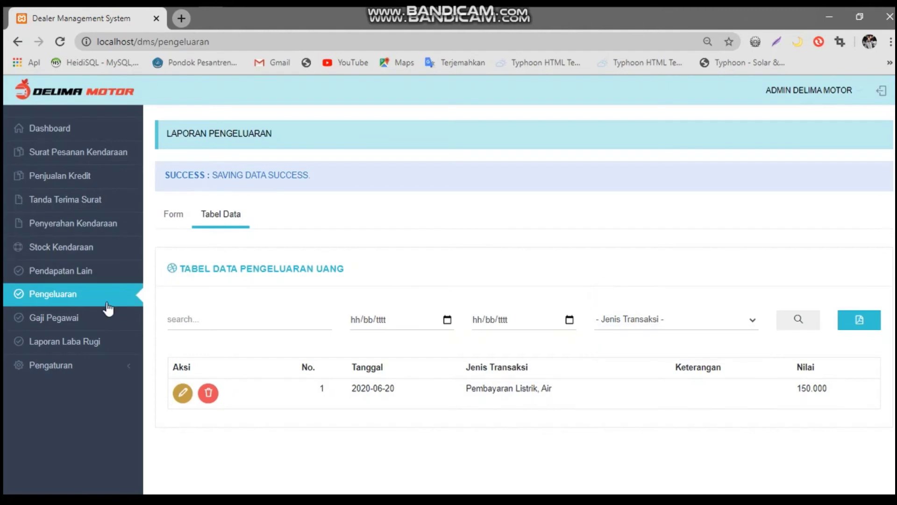
Step: Go to the Gaji Pegawai form and choose the listed employee as Nama Pegawai
{"action": "left_click", "coordinate": [101, 320]}
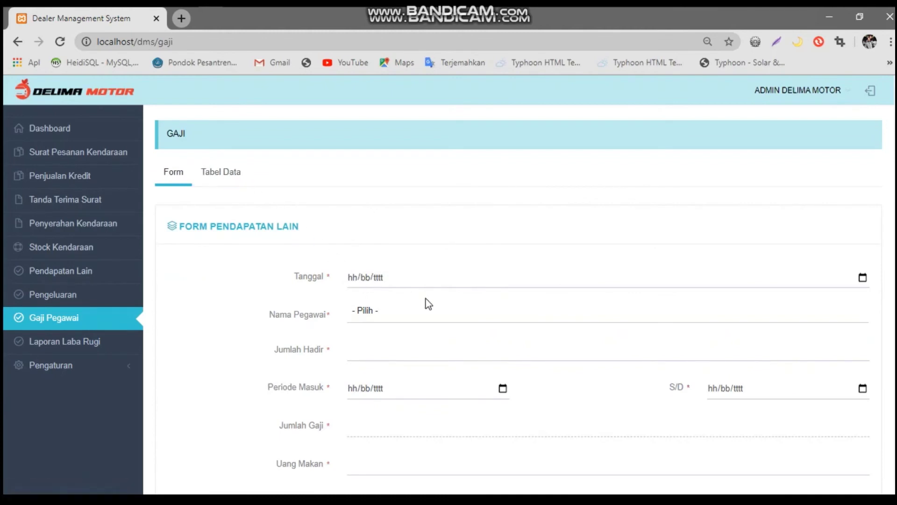
{"action": "left_click", "coordinate": [390, 315]}
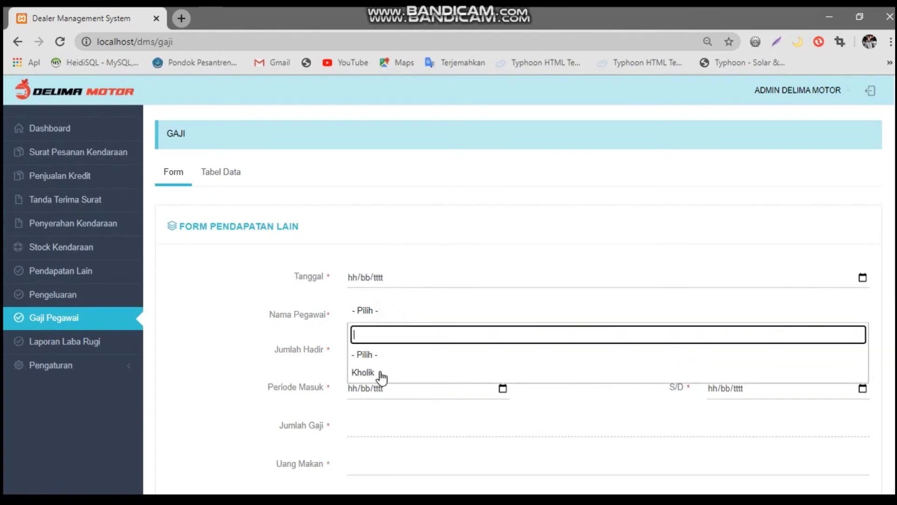
{"action": "left_click", "coordinate": [251, 341]}
{"action": "scroll", "coordinate": [383, 355], "scroll_direction": "down", "scroll_amount": 2}
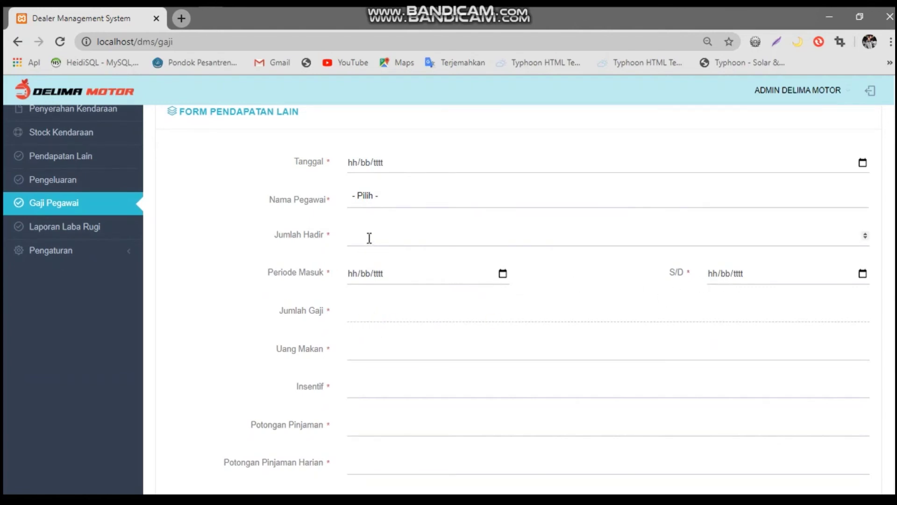
{"action": "left_click", "coordinate": [377, 206]}
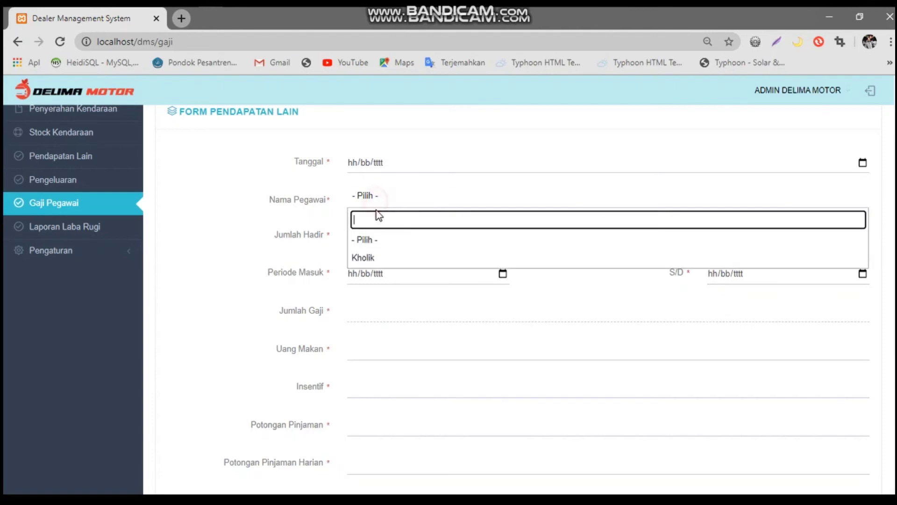
{"action": "left_click", "coordinate": [373, 260]}
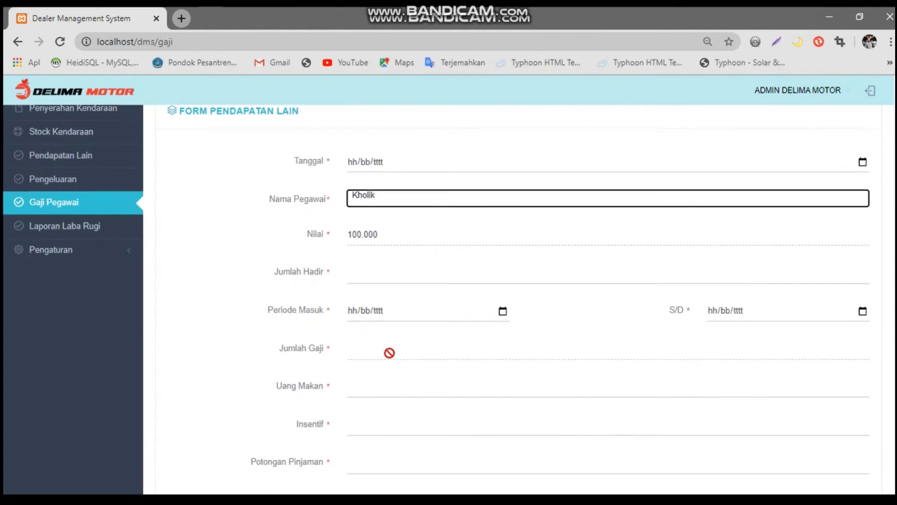
Step: Look over the remaining salary fields down to Total Gaji & Lemburan and view the Gaji data table
{"action": "scroll", "coordinate": [390, 353], "scroll_direction": "down", "scroll_amount": 3}
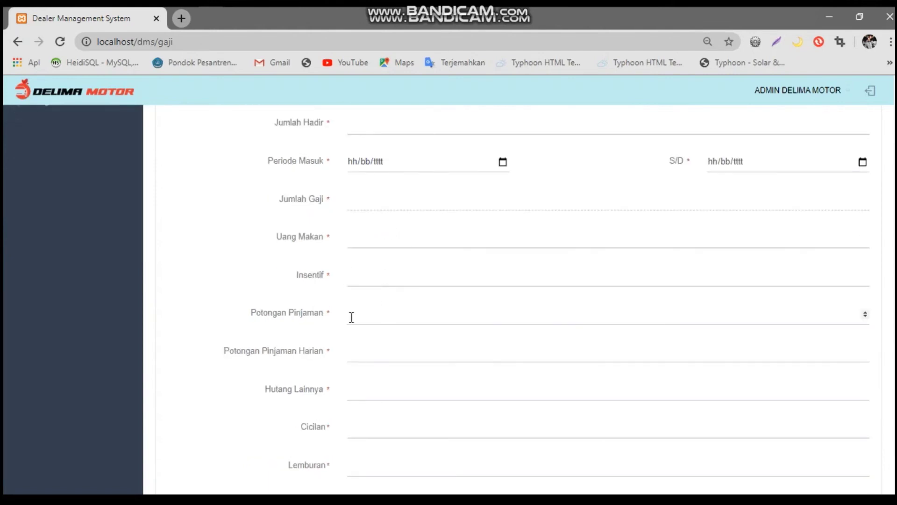
{"action": "scroll", "coordinate": [443, 413], "scroll_direction": "down", "scroll_amount": 2}
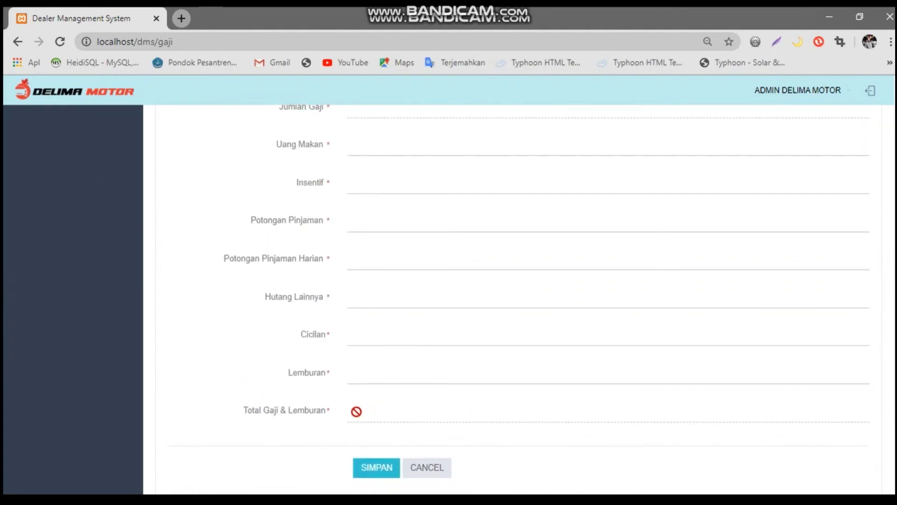
{"action": "scroll", "coordinate": [480, 360], "scroll_direction": "up", "scroll_amount": 8}
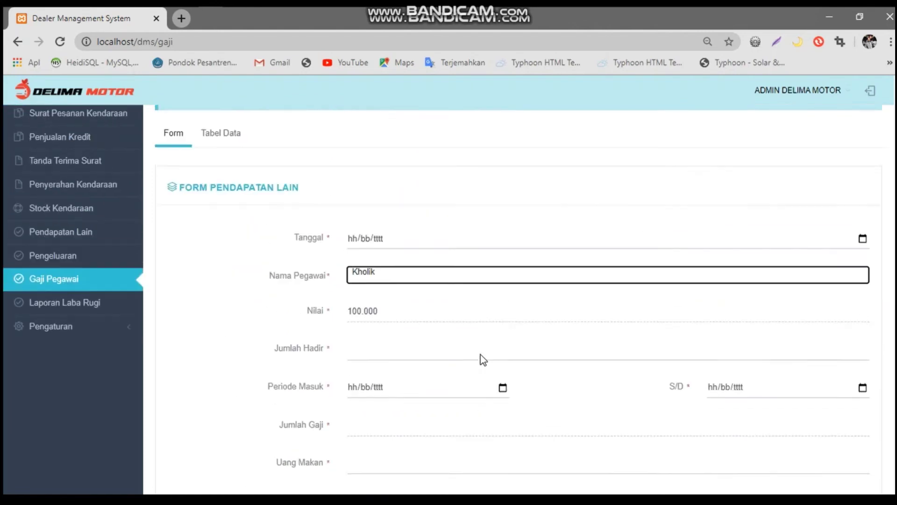
{"action": "left_click", "coordinate": [232, 171]}
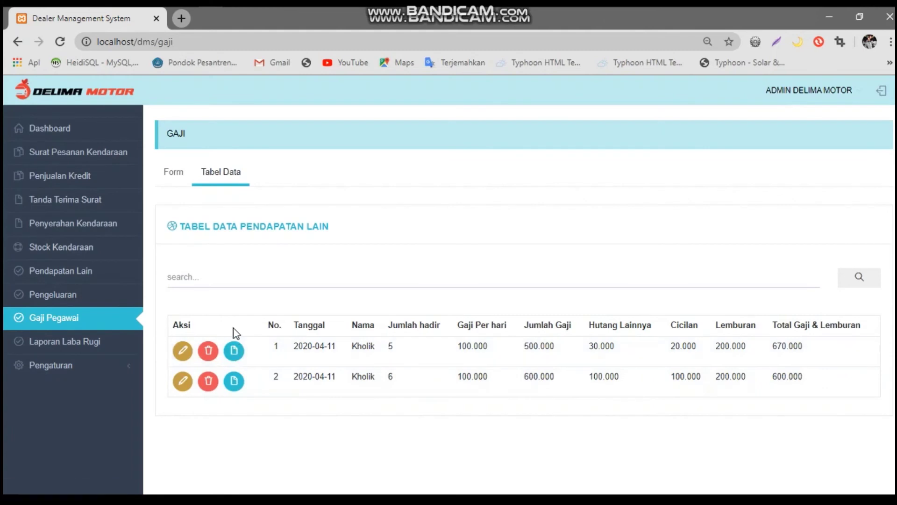
Step: Generate the Laporan Laba Rugi for the period 01/06/2020 to 30/06/2020
{"action": "left_click", "coordinate": [120, 341]}
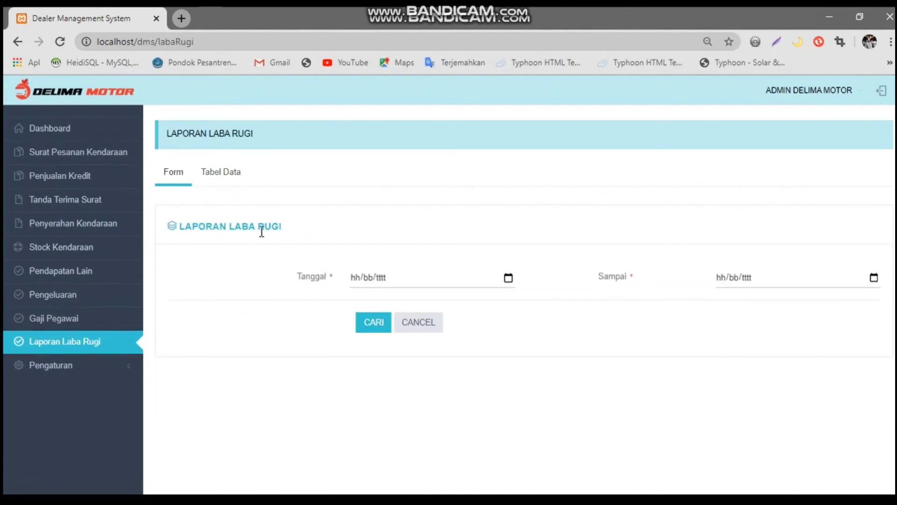
{"action": "left_click", "coordinate": [495, 284]}
{"action": "left_click", "coordinate": [508, 280]}
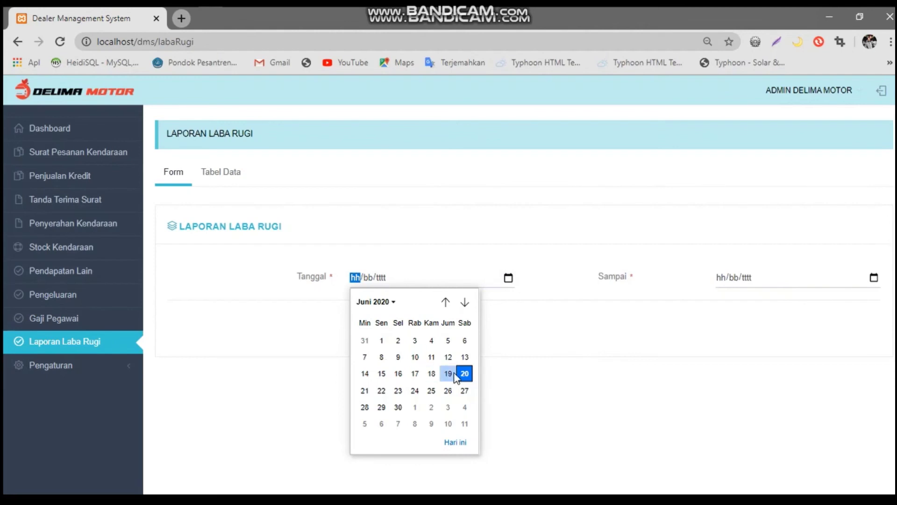
{"action": "left_click", "coordinate": [380, 342]}
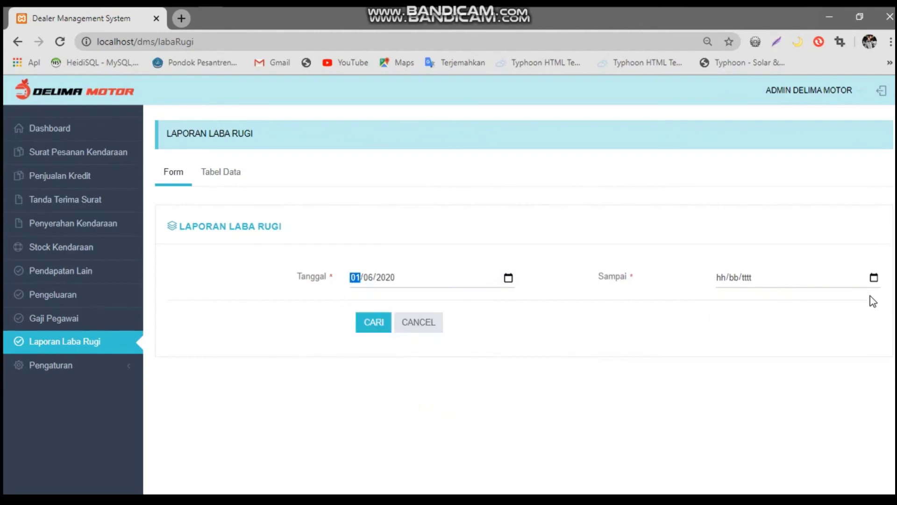
{"action": "left_click", "coordinate": [874, 278]}
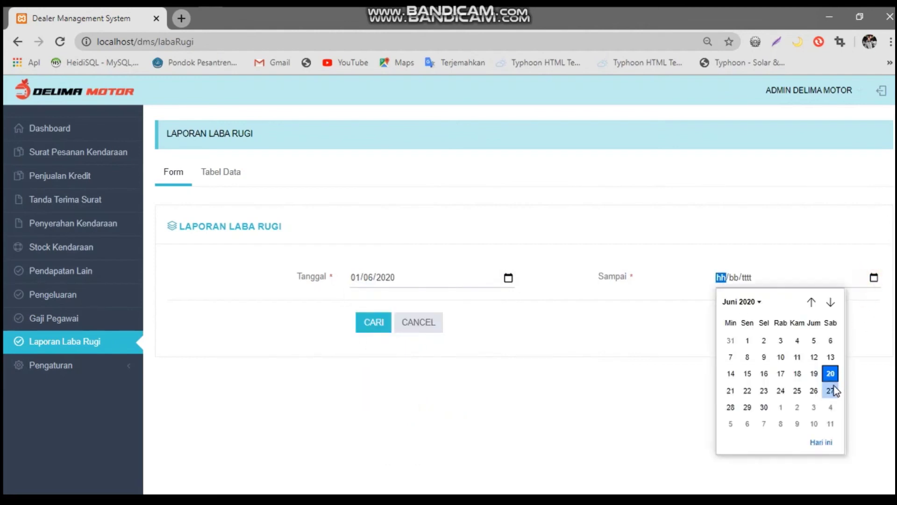
{"action": "left_click", "coordinate": [764, 407]}
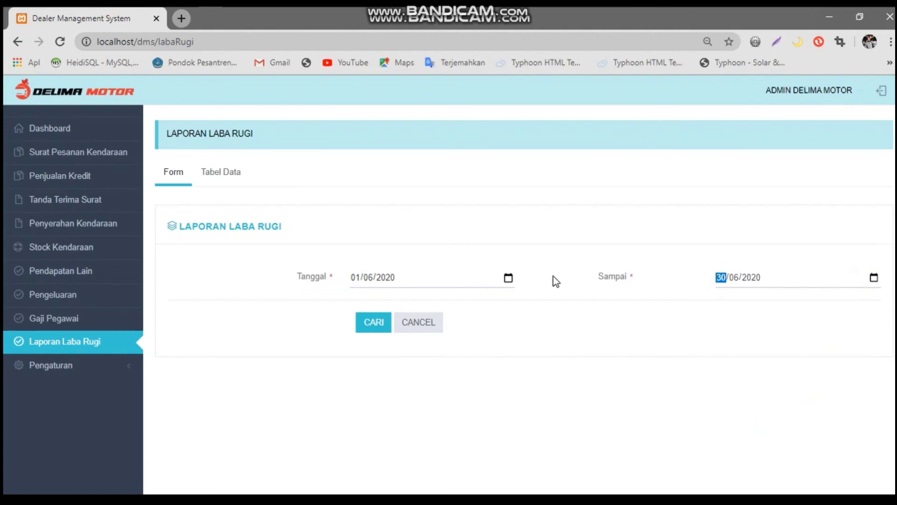
{"action": "left_click", "coordinate": [371, 329]}
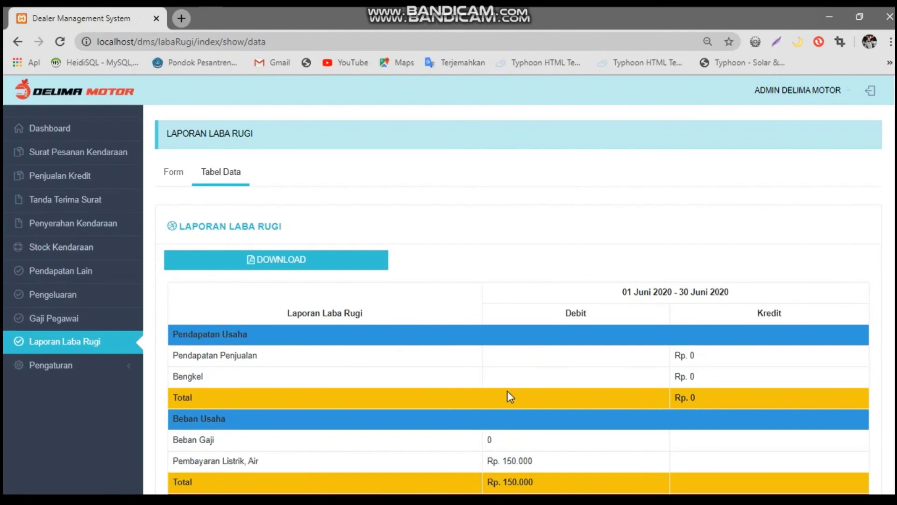
Step: Examine the Pendapatan Usaha, Beban Usaha and Laba Bersih figures in the profit and loss report
{"action": "scroll", "coordinate": [512, 398], "scroll_direction": "down", "scroll_amount": 2}
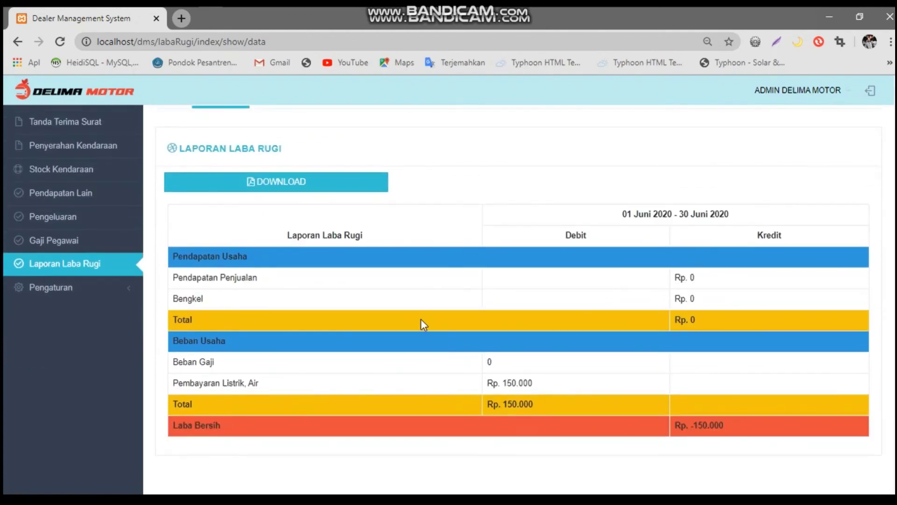
{"action": "left_click", "coordinate": [323, 276]}
{"action": "left_click_drag", "start_coordinate": [674, 278], "coordinate": [727, 302]}
{"action": "left_click", "coordinate": [435, 299]}
{"action": "left_click_drag", "start_coordinate": [228, 342], "coordinate": [171, 345]}
{"action": "left_click_drag", "start_coordinate": [252, 352], "coordinate": [224, 369]}
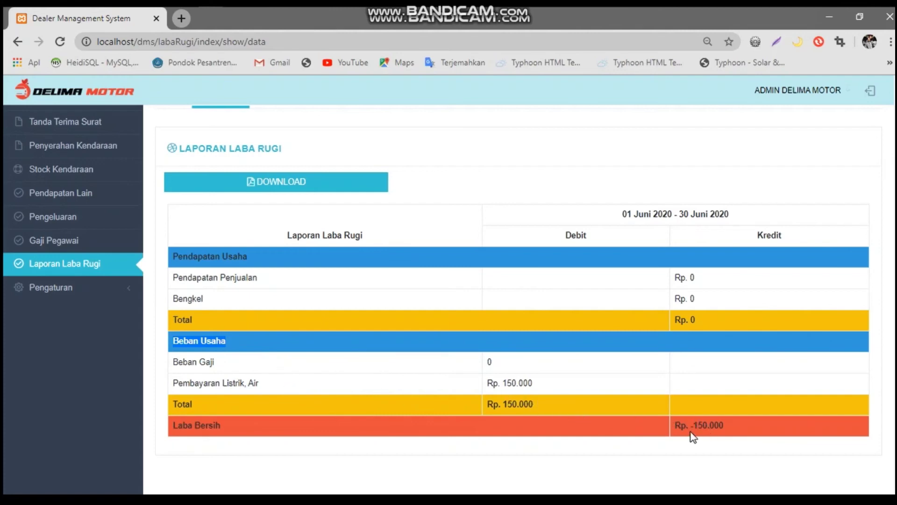
{"action": "left_click_drag", "start_coordinate": [730, 431], "coordinate": [685, 426]}
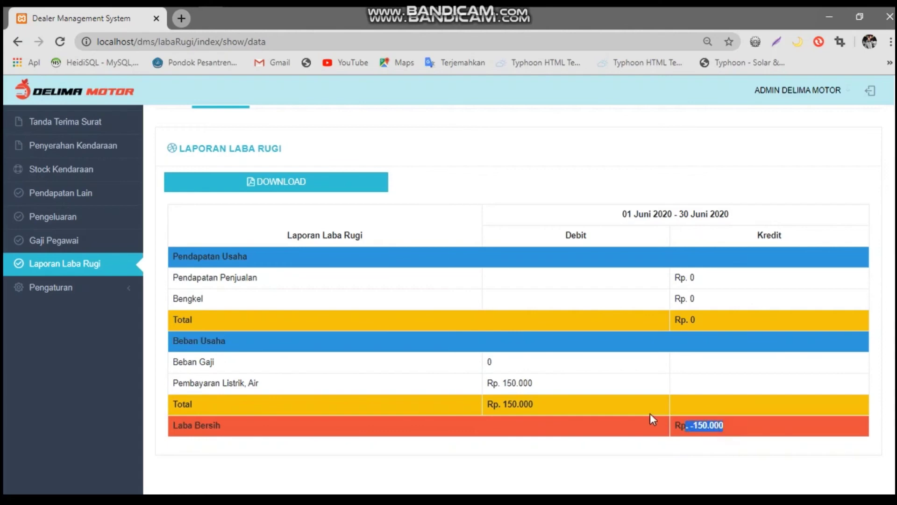
{"action": "scroll", "coordinate": [666, 402], "scroll_direction": "up", "scroll_amount": 2}
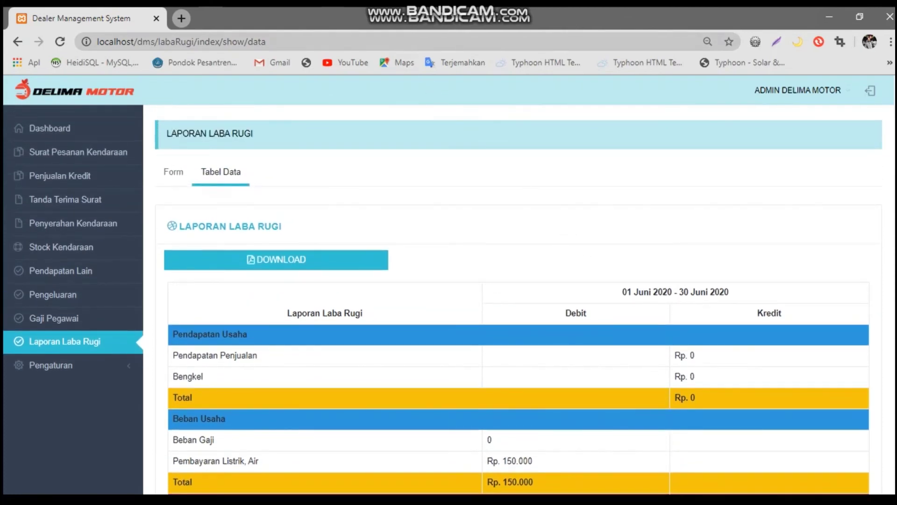
Step: Switch to Visual Studio Code, open loginController.php and highlight the tables and users models loaded in init()
{"action": "key", "text": "alt+Tab"}
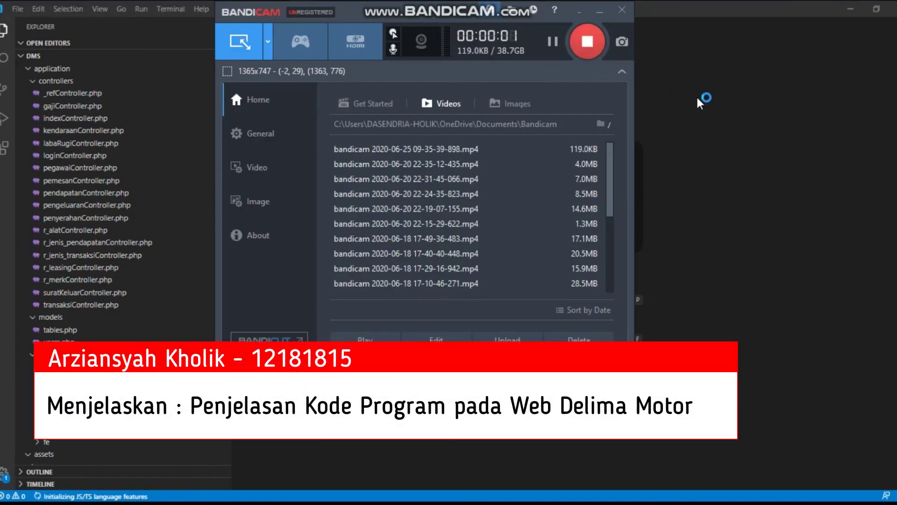
{"action": "key", "text": "F12"}
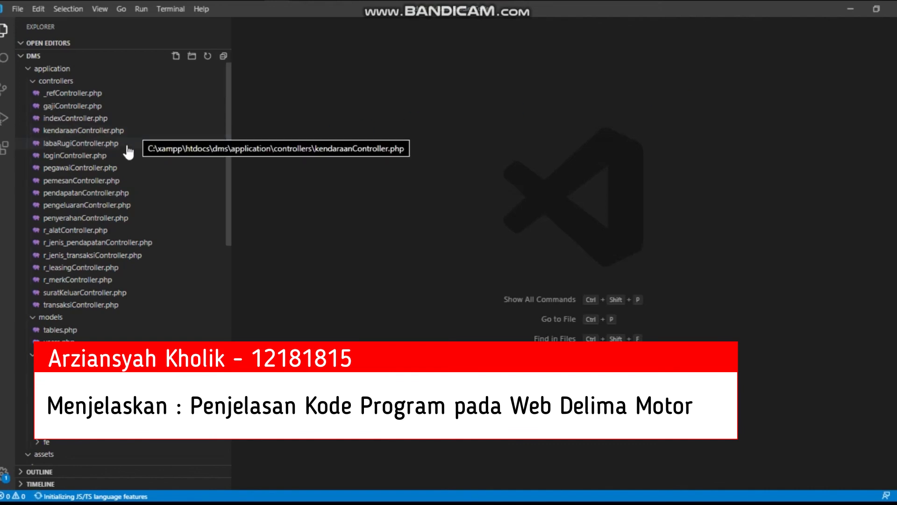
{"action": "left_click", "coordinate": [93, 161]}
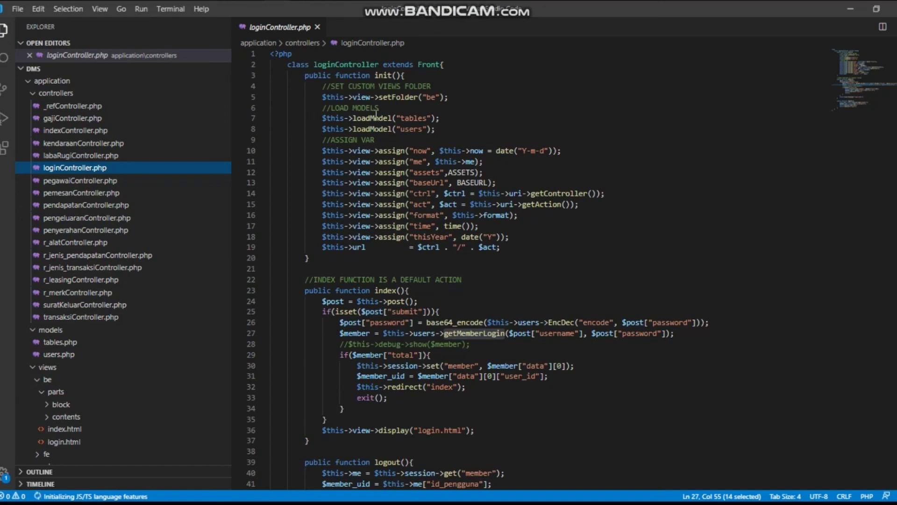
{"action": "double_click", "coordinate": [421, 118]}
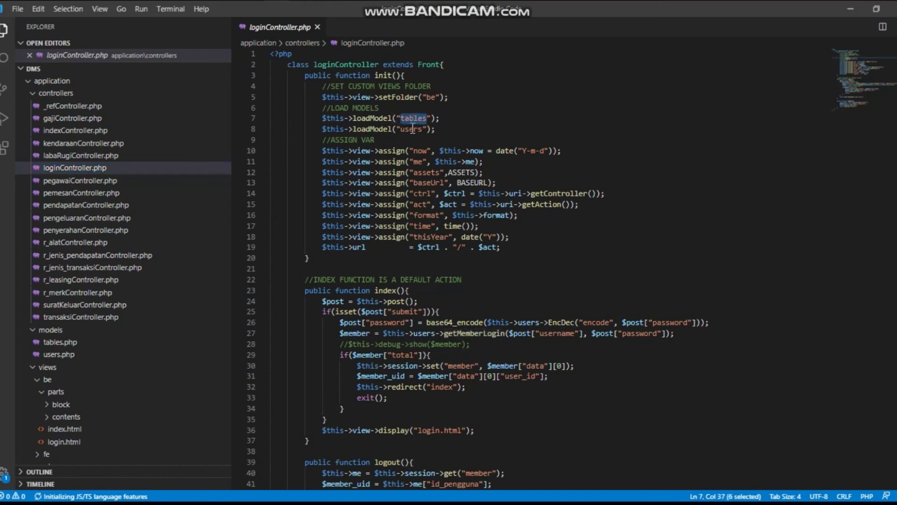
{"action": "double_click", "coordinate": [412, 128]}
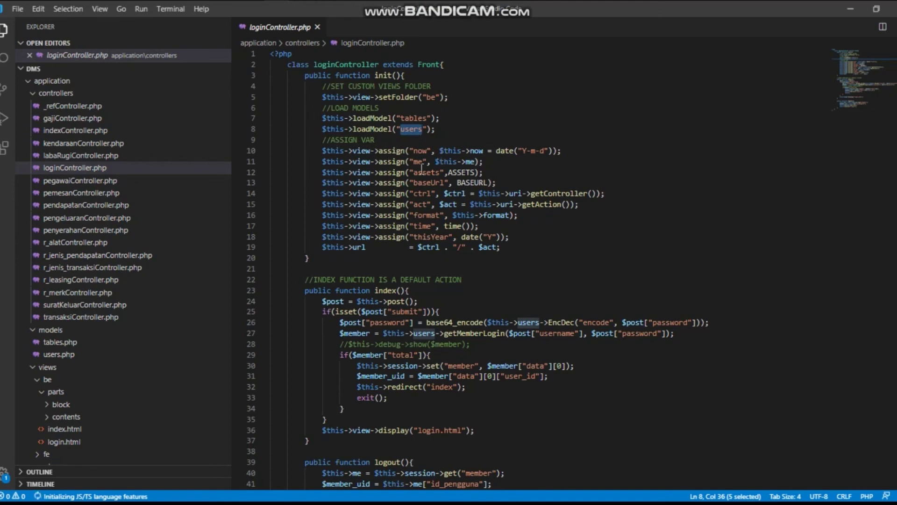
Step: Highlight getAction in the init() assignments and the $this->post() call at the start of index() in loginController.php
{"action": "double_click", "coordinate": [537, 206]}
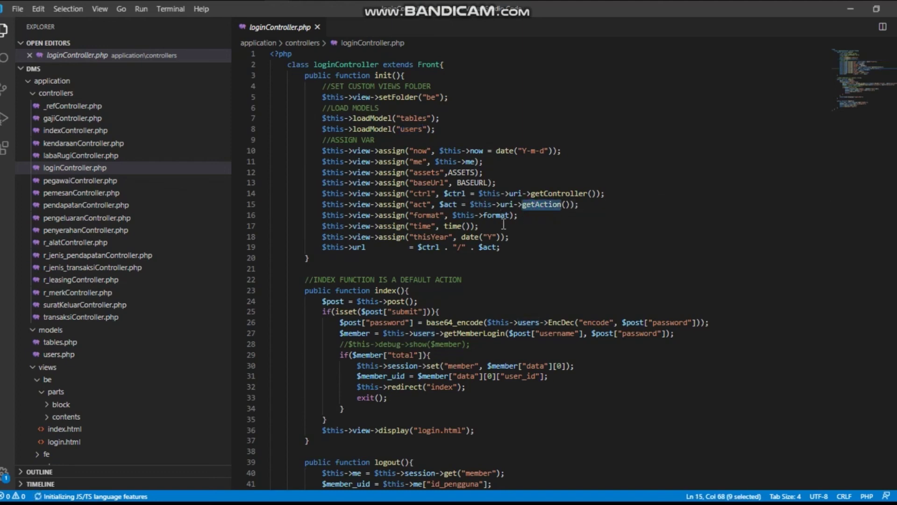
{"action": "scroll", "coordinate": [470, 241], "scroll_direction": "down", "scroll_amount": 1}
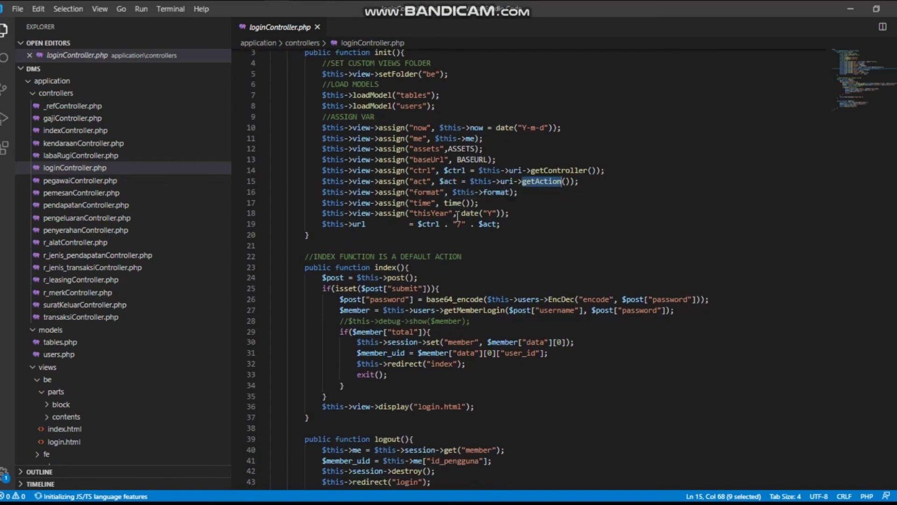
{"action": "scroll", "coordinate": [429, 238], "scroll_direction": "down", "scroll_amount": 2}
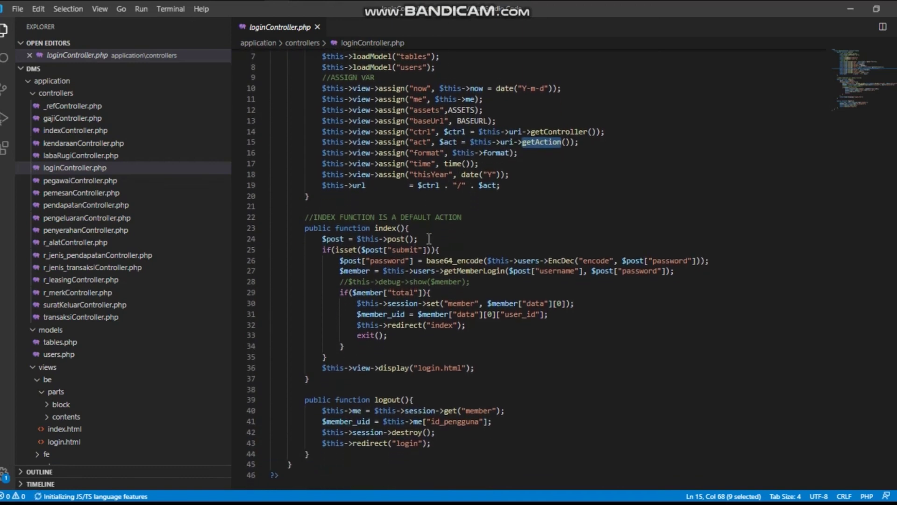
{"action": "scroll", "coordinate": [429, 239], "scroll_direction": "down", "scroll_amount": 1}
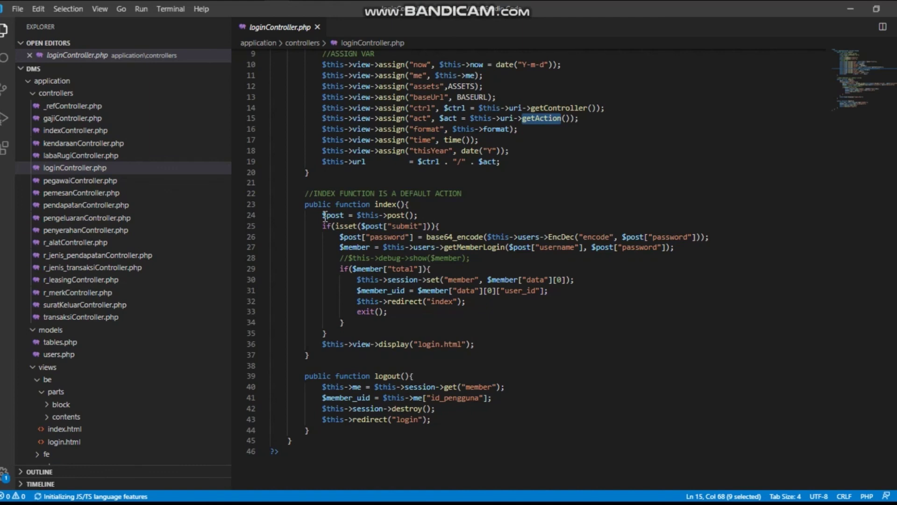
{"action": "left_click", "coordinate": [357, 215]}
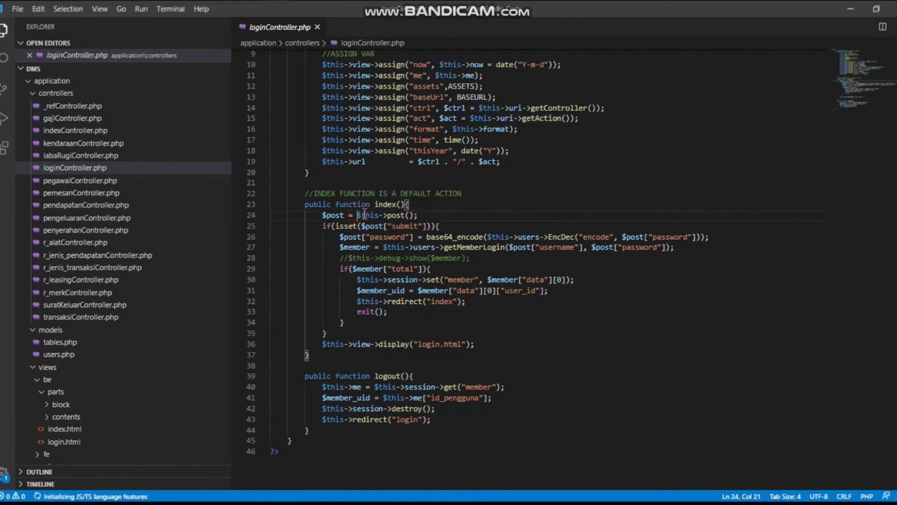
{"action": "left_click_drag", "start_coordinate": [358, 215], "coordinate": [423, 213]}
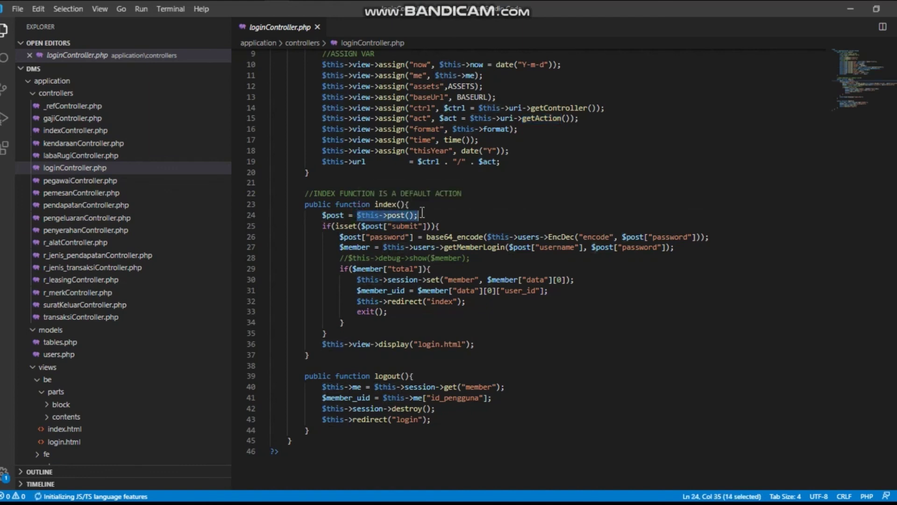
Step: Examine the password encoding line in index(), highlighting base64_encode and the users model and locating its EncDec call
{"action": "left_click", "coordinate": [383, 237]}
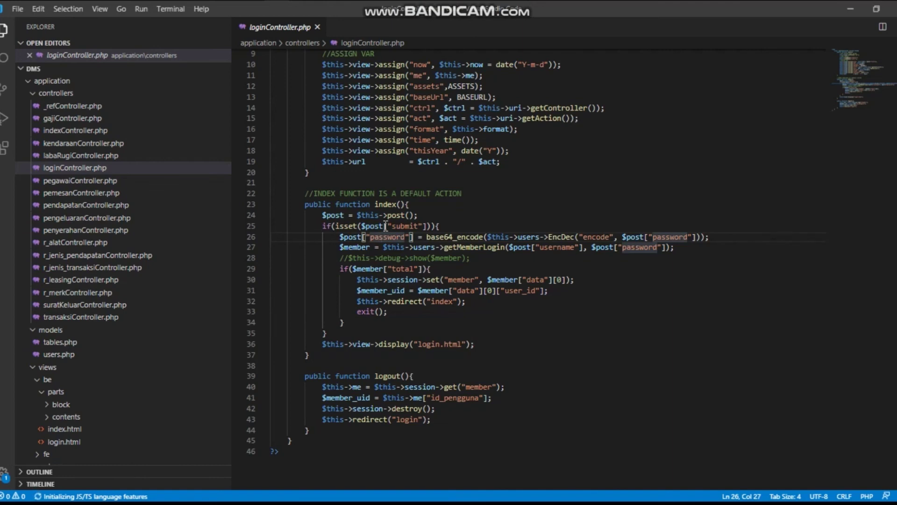
{"action": "left_click", "coordinate": [338, 237]}
{"action": "key", "text": "shift+Down"}
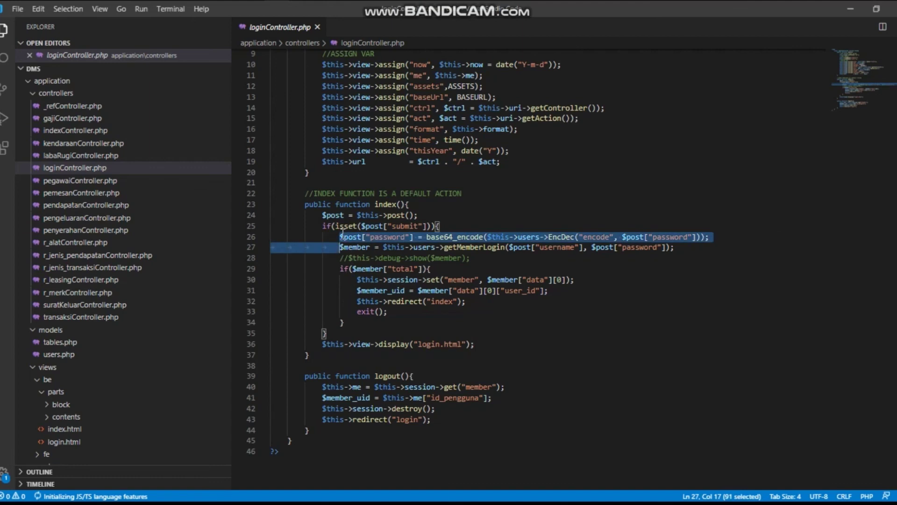
{"action": "key", "text": "Left"}
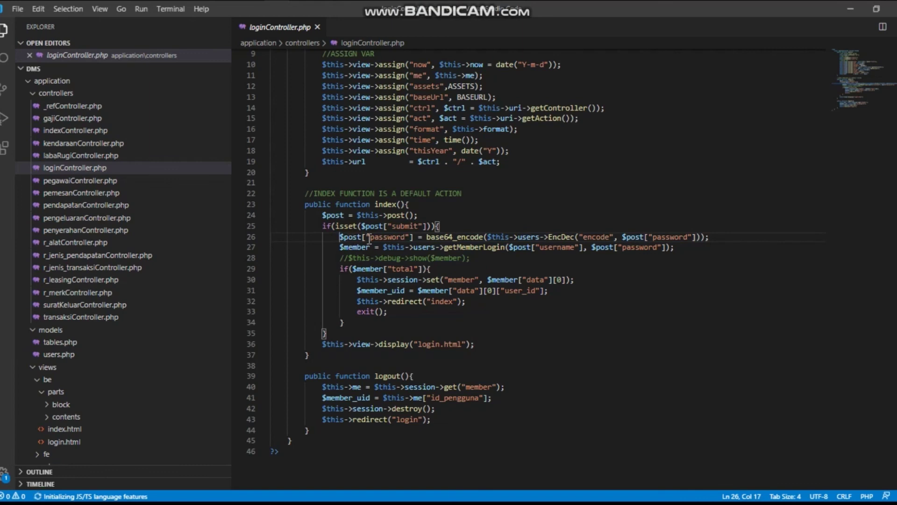
{"action": "double_click", "coordinate": [445, 237]}
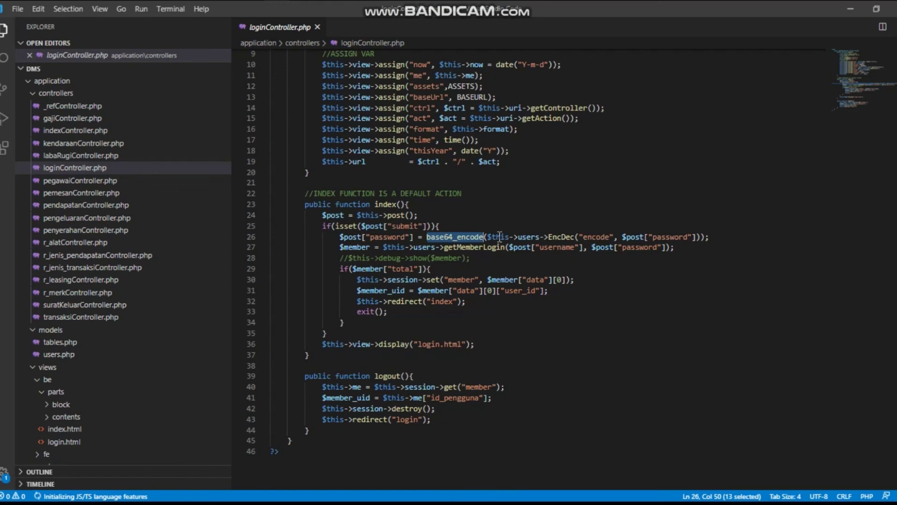
{"action": "left_click", "coordinate": [527, 237]}
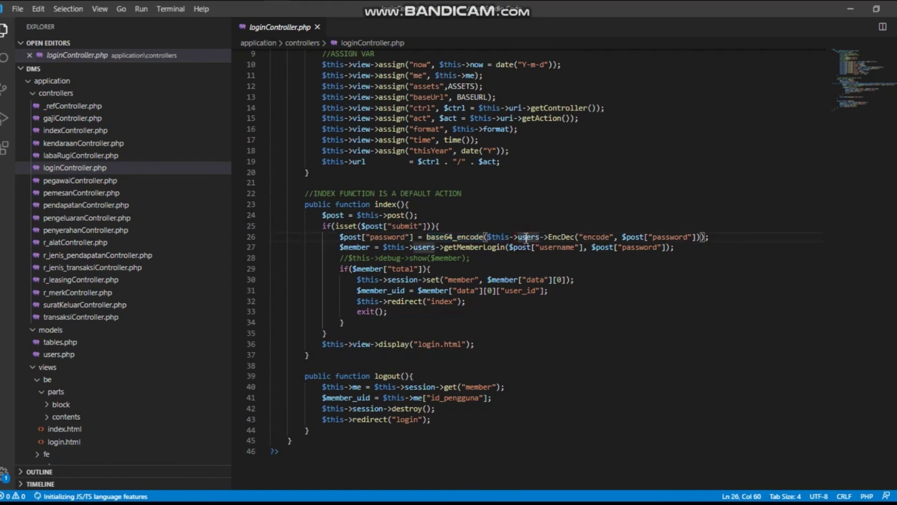
{"action": "left_click", "coordinate": [560, 238]}
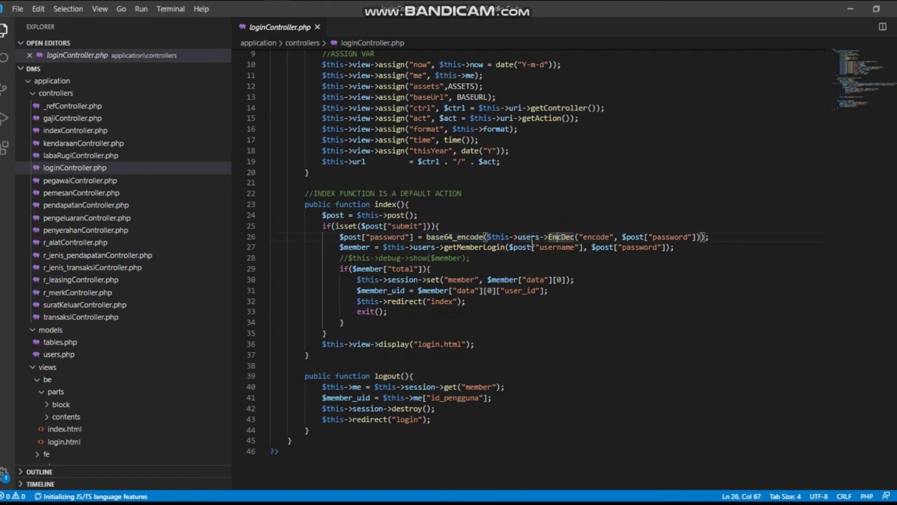
{"action": "mouse_move", "coordinate": [497, 237]}
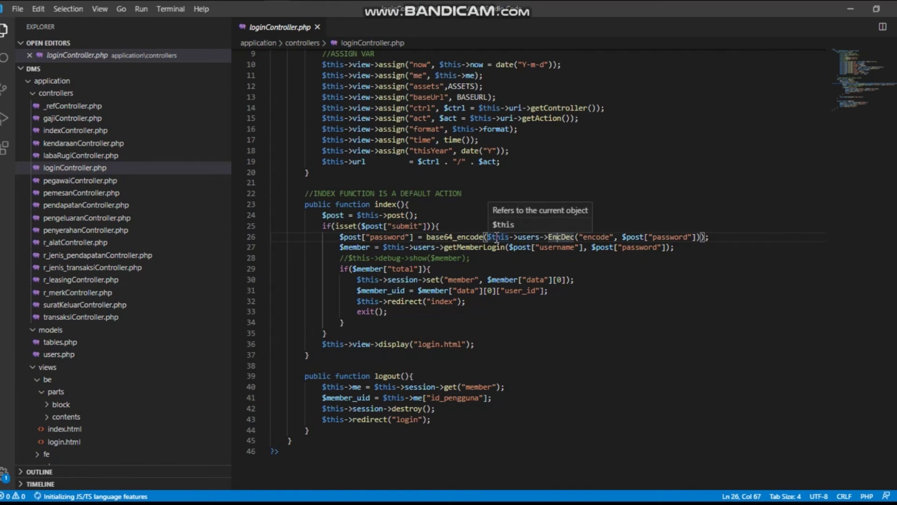
{"action": "double_click", "coordinate": [528, 237]}
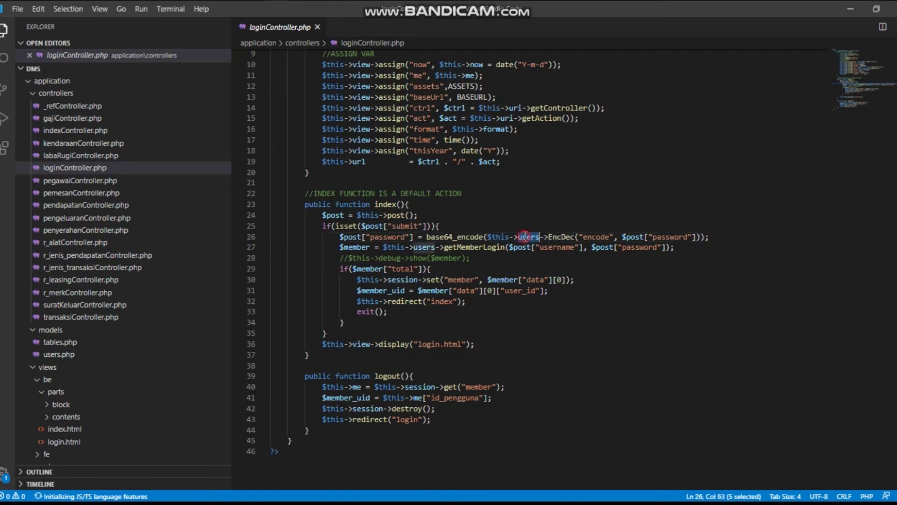
Step: Open the users.php model and highlight the EncDec function from its declaration to the start of the encode condition
{"action": "left_click", "coordinate": [62, 354]}
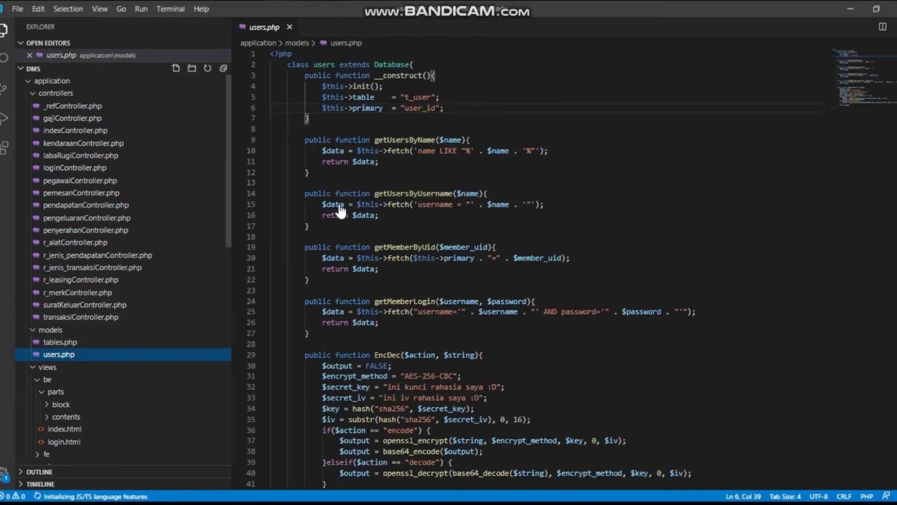
{"action": "scroll", "coordinate": [368, 220], "scroll_direction": "down", "scroll_amount": 1}
{"action": "scroll", "coordinate": [369, 219], "scroll_direction": "down", "scroll_amount": 2}
{"action": "double_click", "coordinate": [384, 281]}
{"action": "left_click_drag", "start_coordinate": [304, 281], "coordinate": [322, 345]}
{"action": "left_click_drag", "start_coordinate": [324, 314], "coordinate": [331, 357]}
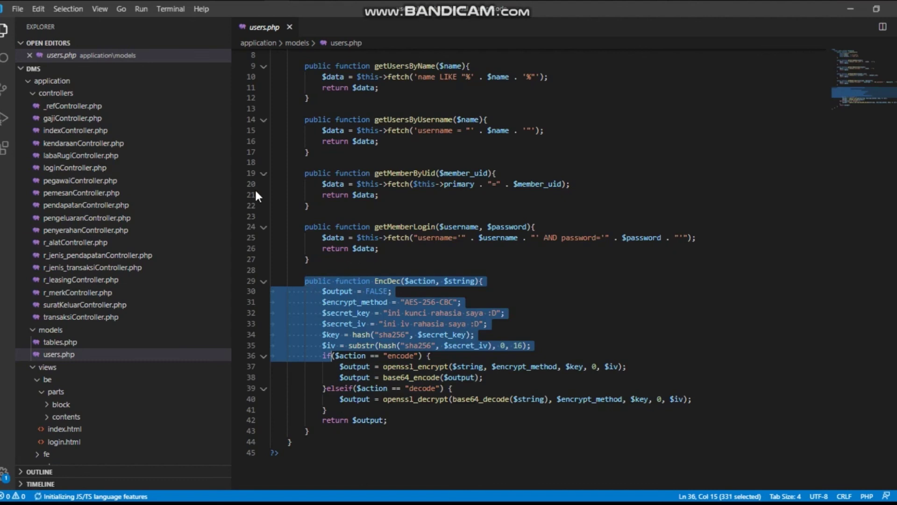
Step: Return to loginController.php, place the cursor in the password argument of the EncDec call and keep the file open
{"action": "left_click", "coordinate": [88, 169]}
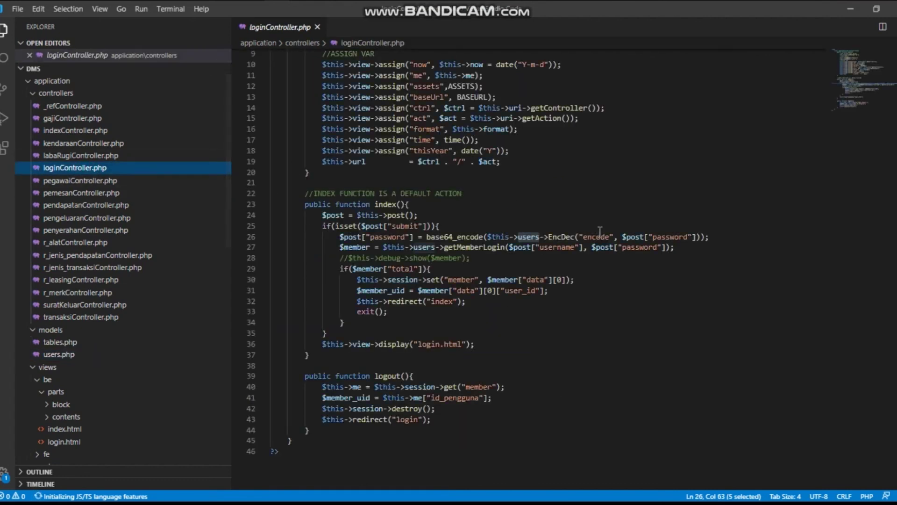
{"action": "left_click", "coordinate": [660, 237]}
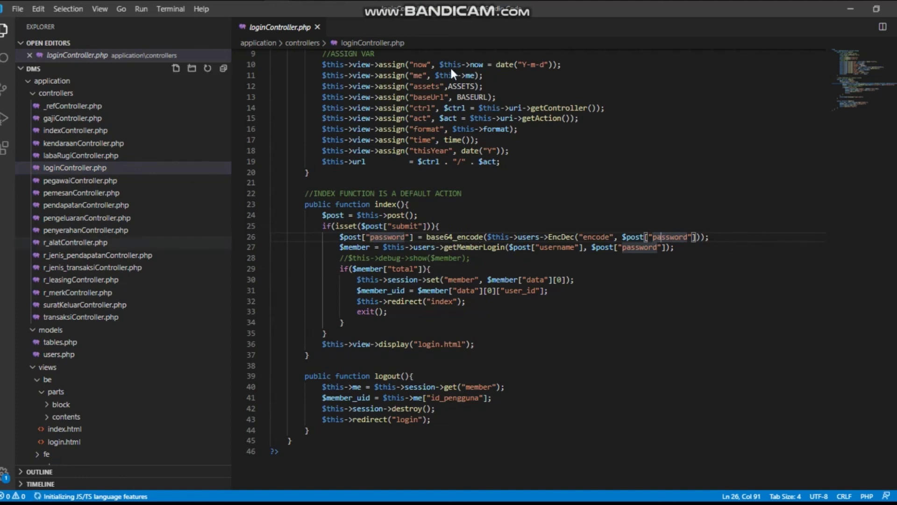
{"action": "left_click", "coordinate": [103, 169]}
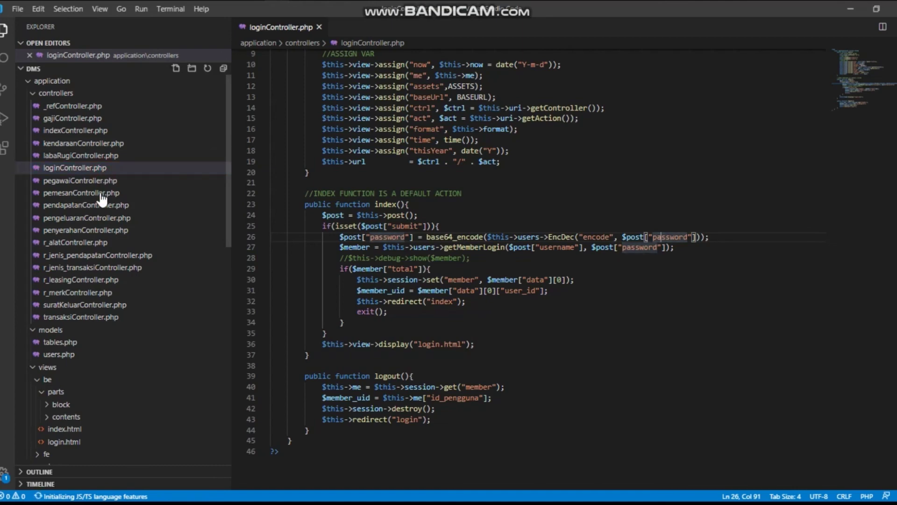
Step: Open users.php alongside loginController.php and examine getMemberLogin, highlighting its name and its fetch and return lines
{"action": "left_click", "coordinate": [51, 356]}
{"action": "double_click", "coordinate": [50, 355]}
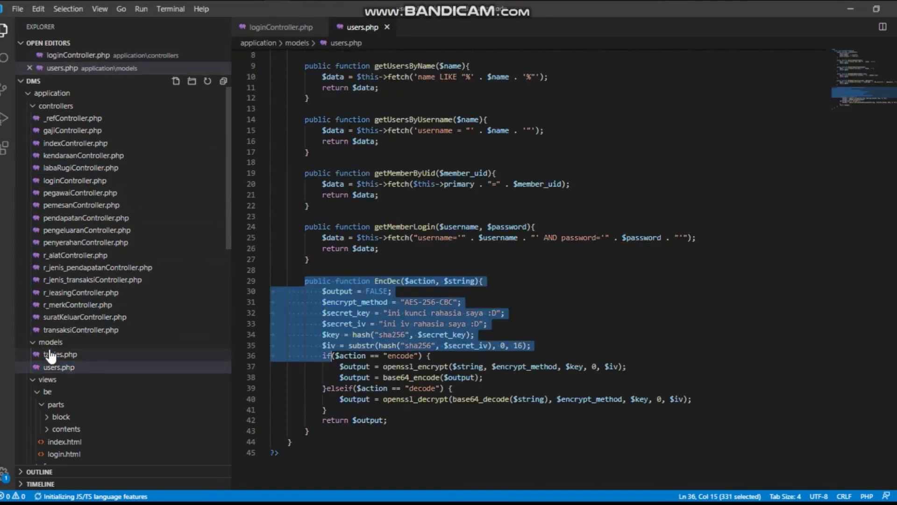
{"action": "scroll", "coordinate": [415, 238], "scroll_direction": "up", "scroll_amount": 2}
{"action": "scroll", "coordinate": [415, 239], "scroll_direction": "up", "scroll_amount": 1}
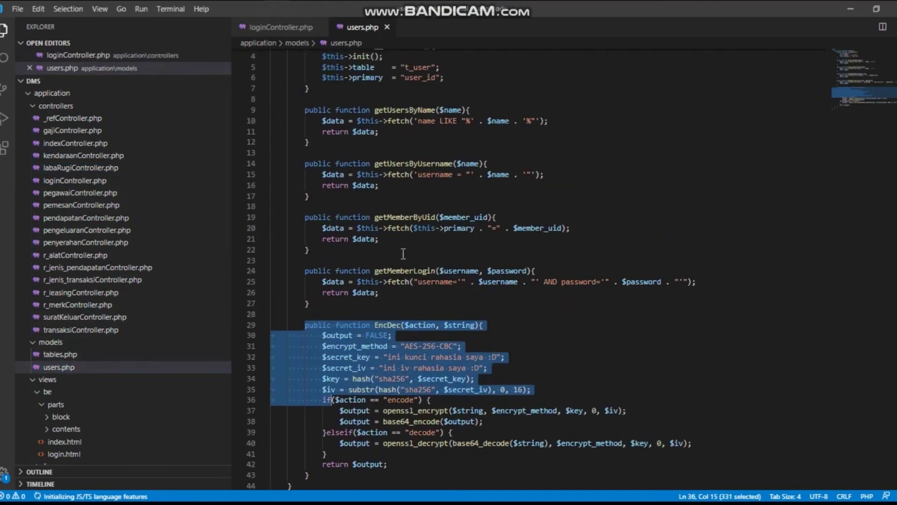
{"action": "double_click", "coordinate": [402, 271]}
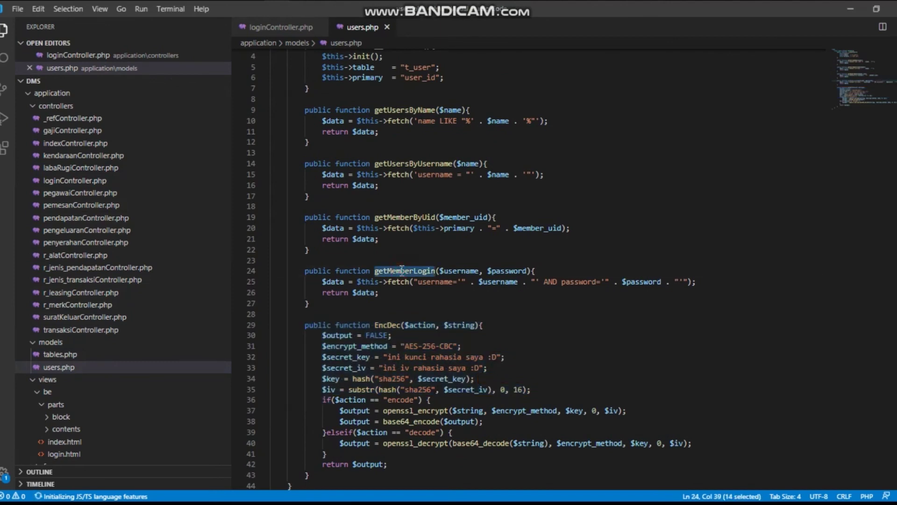
{"action": "left_click", "coordinate": [466, 270]}
{"action": "left_click", "coordinate": [506, 270]}
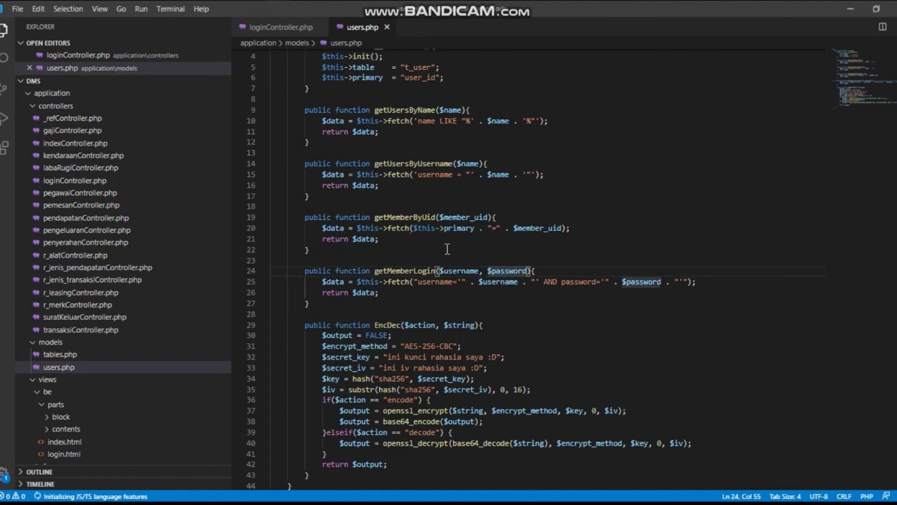
{"action": "scroll", "coordinate": [447, 249], "scroll_direction": "up", "scroll_amount": 1}
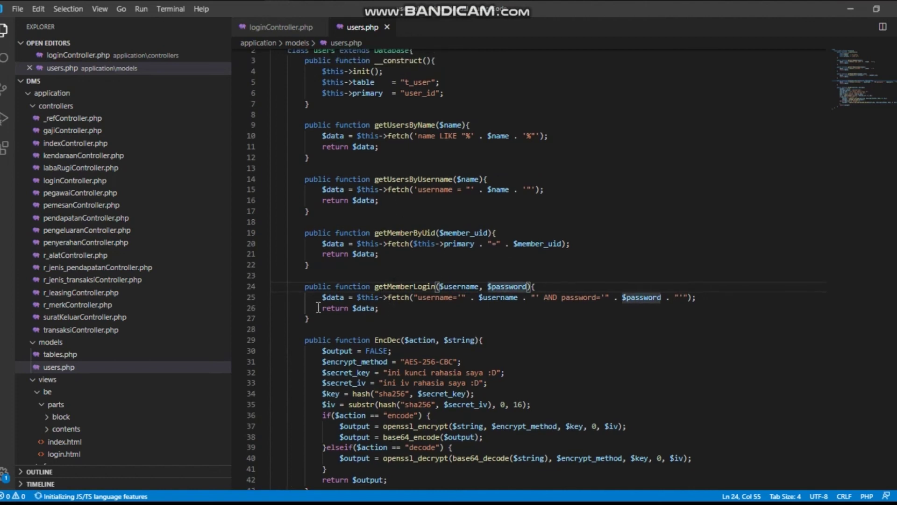
{"action": "left_click_drag", "start_coordinate": [322, 297], "coordinate": [383, 307]}
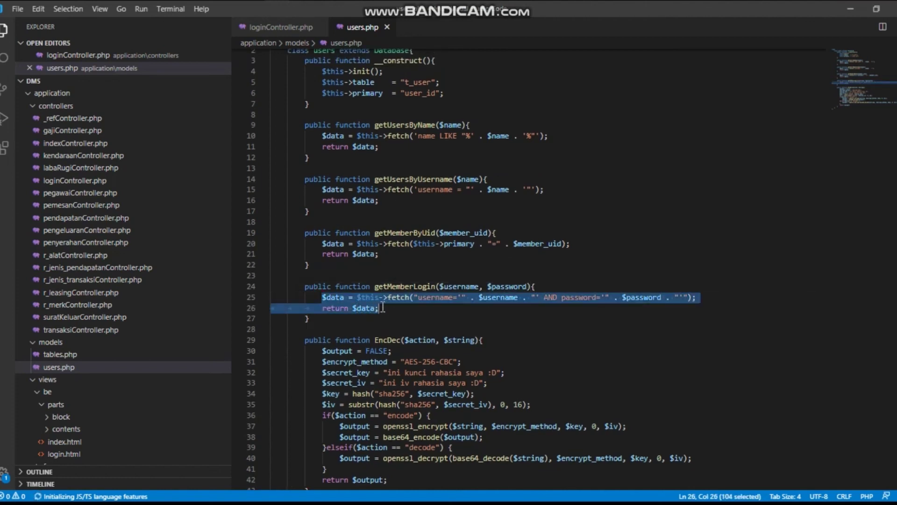
{"action": "scroll", "coordinate": [402, 239], "scroll_direction": "up", "scroll_amount": 1}
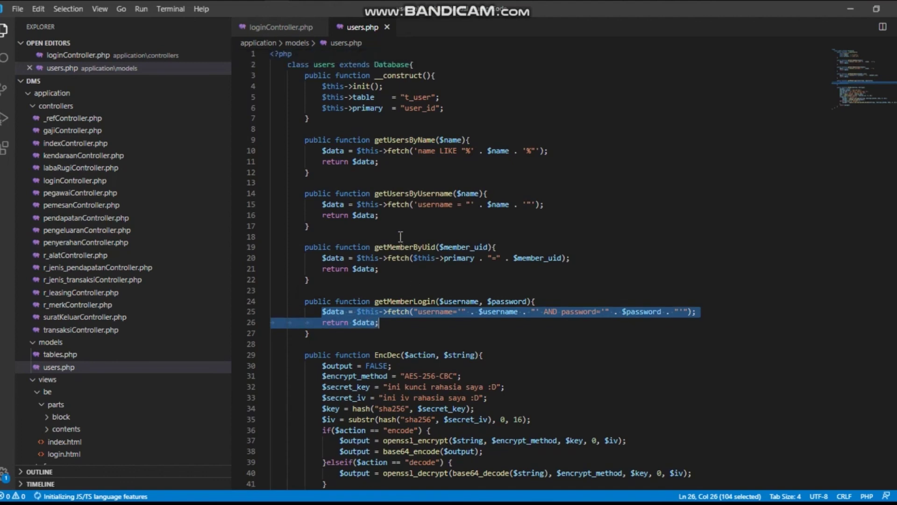
Step: Go back to loginController.php and examine the $member total check, the session set line and the redirect to index
{"action": "left_click", "coordinate": [295, 29]}
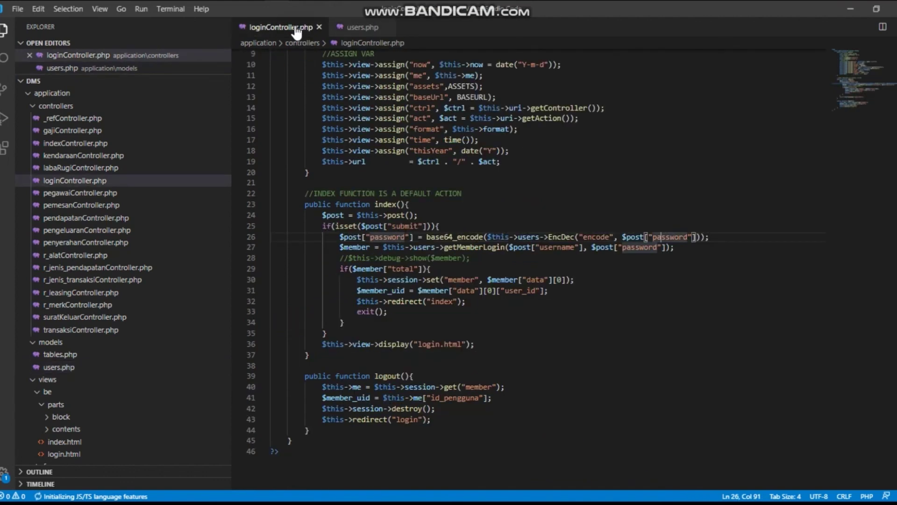
{"action": "double_click", "coordinate": [360, 269]}
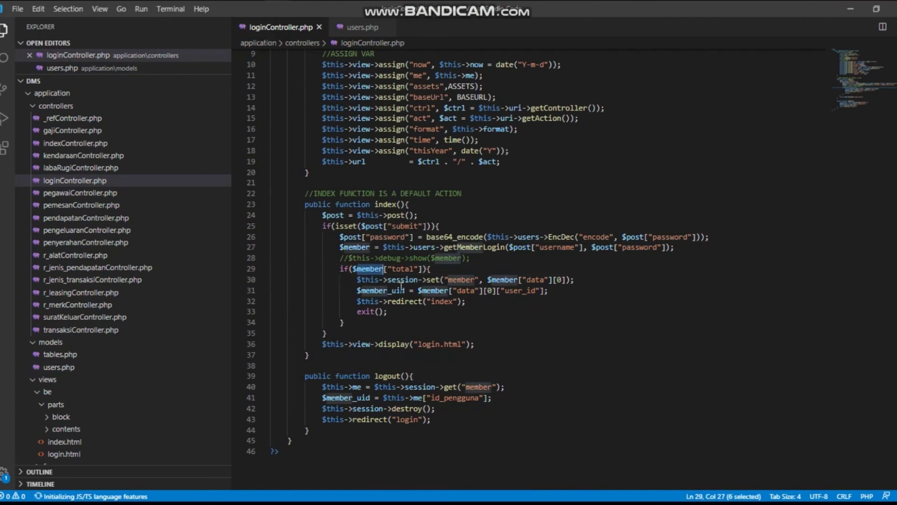
{"action": "left_click", "coordinate": [357, 279]}
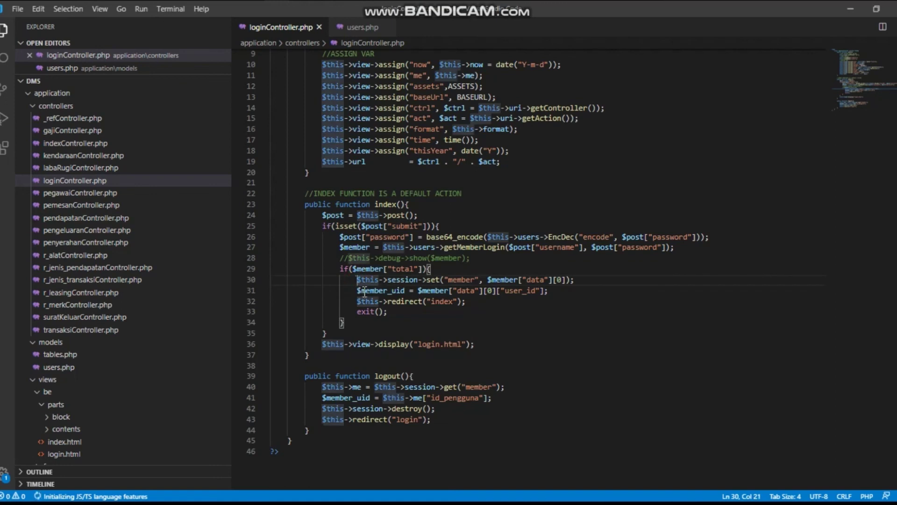
{"action": "scroll", "coordinate": [406, 296], "scroll_direction": "down", "scroll_amount": 1}
{"action": "scroll", "coordinate": [406, 295], "scroll_direction": "down", "scroll_amount": 1}
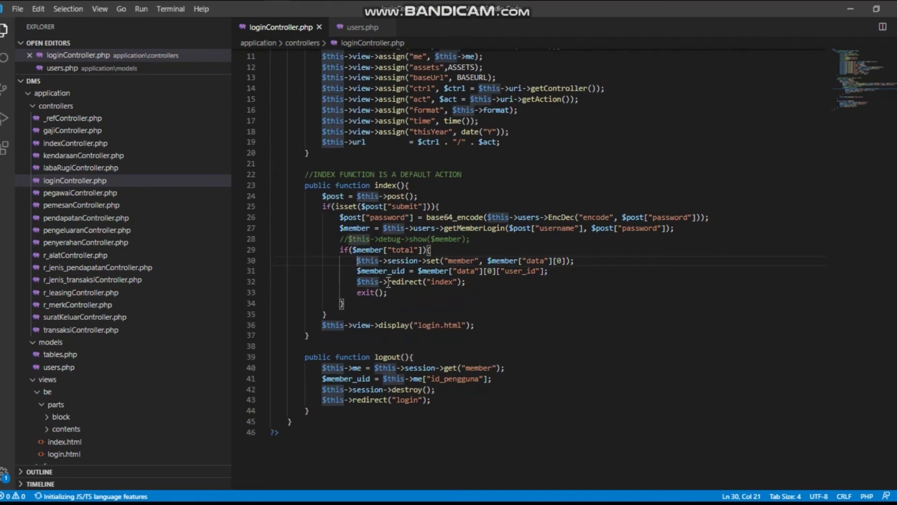
{"action": "double_click", "coordinate": [357, 281]}
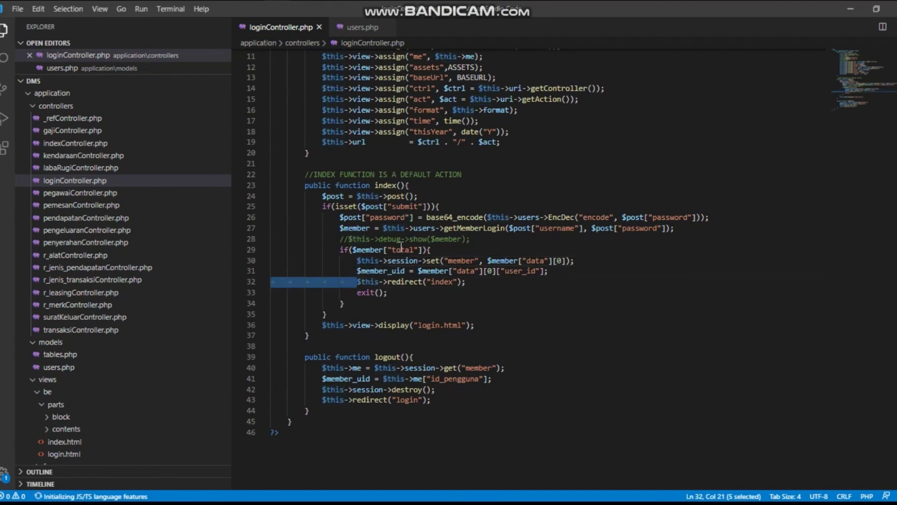
{"action": "scroll", "coordinate": [360, 91], "scroll_direction": "up", "scroll_amount": 2}
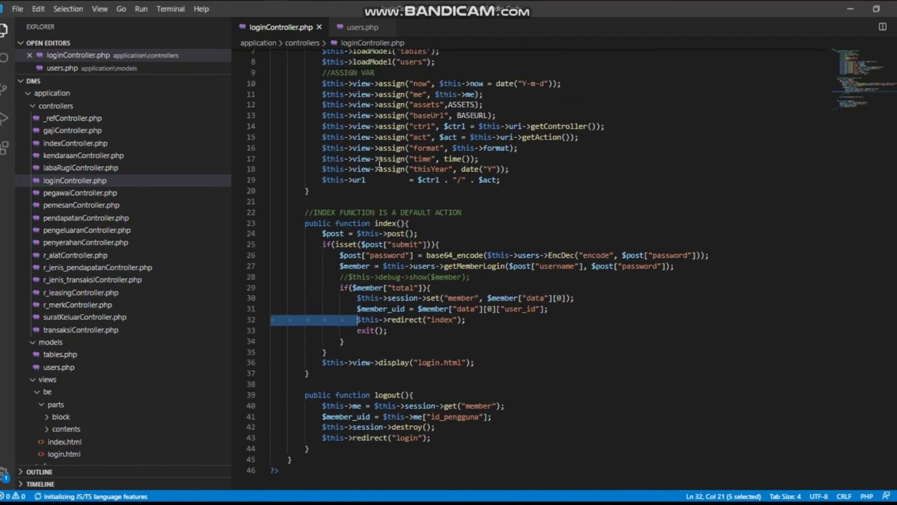
Step: Return to users.php and highlight the t_user table and user_id primary key set in the constructor
{"action": "left_click", "coordinate": [363, 27]}
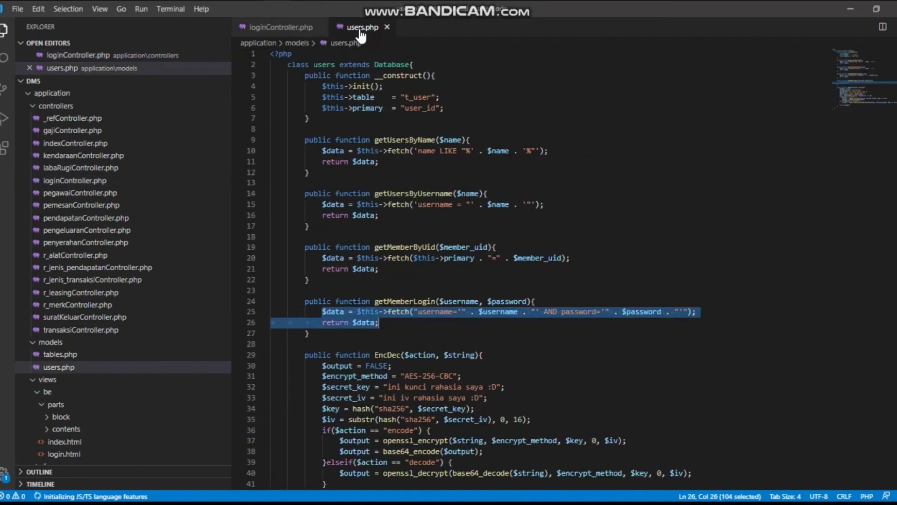
{"action": "left_click_drag", "start_coordinate": [322, 97], "coordinate": [459, 106]}
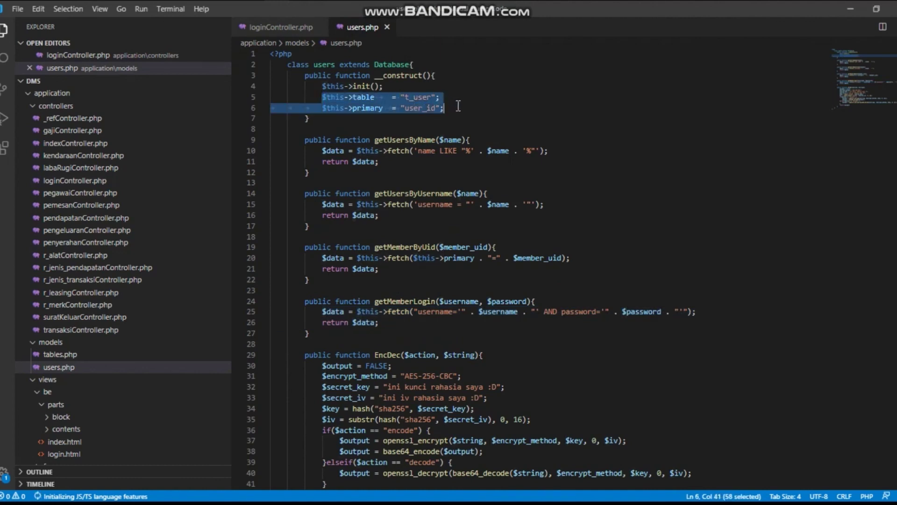
{"action": "double_click", "coordinate": [415, 97]}
{"action": "double_click", "coordinate": [419, 108]}
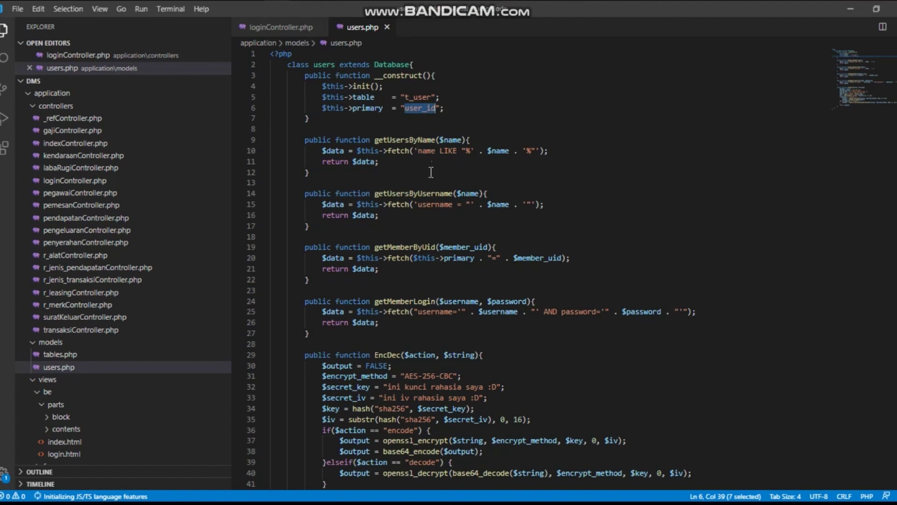
Step: Highlight the getUsersByName and getUsersByUsername function names in users.php, then place the cursor on the class declaration
{"action": "scroll", "coordinate": [431, 173], "scroll_direction": "down", "scroll_amount": 1}
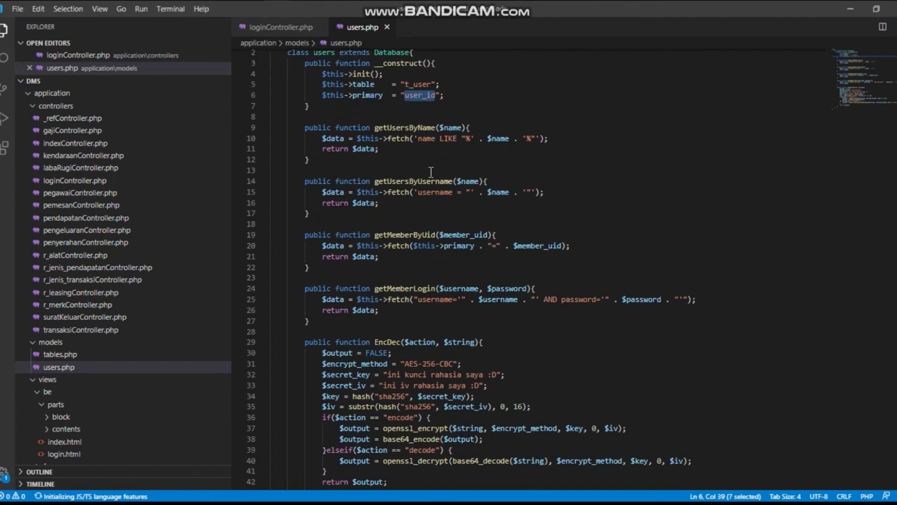
{"action": "double_click", "coordinate": [415, 127]}
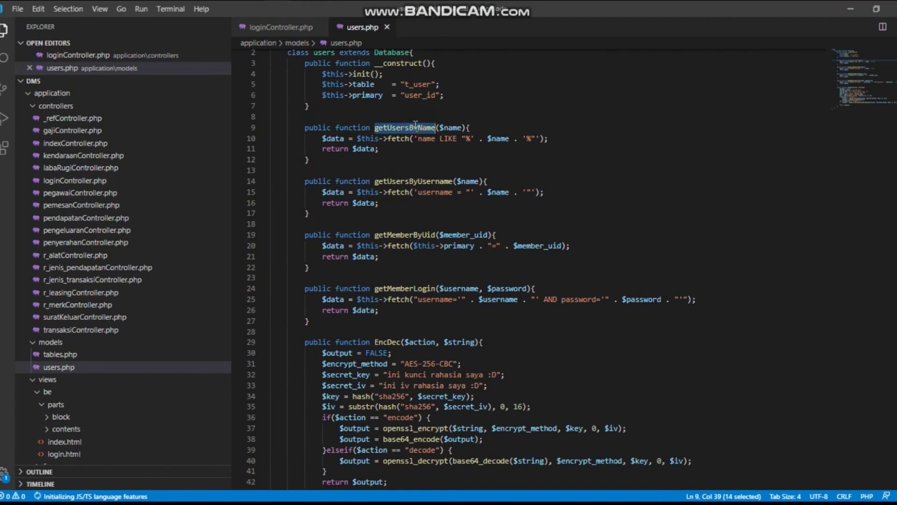
{"action": "double_click", "coordinate": [427, 180]}
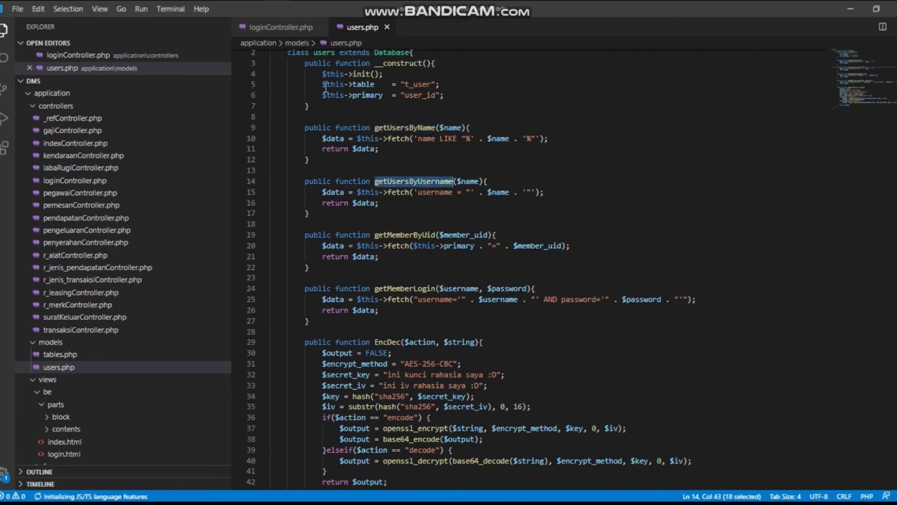
{"action": "left_click", "coordinate": [297, 53]}
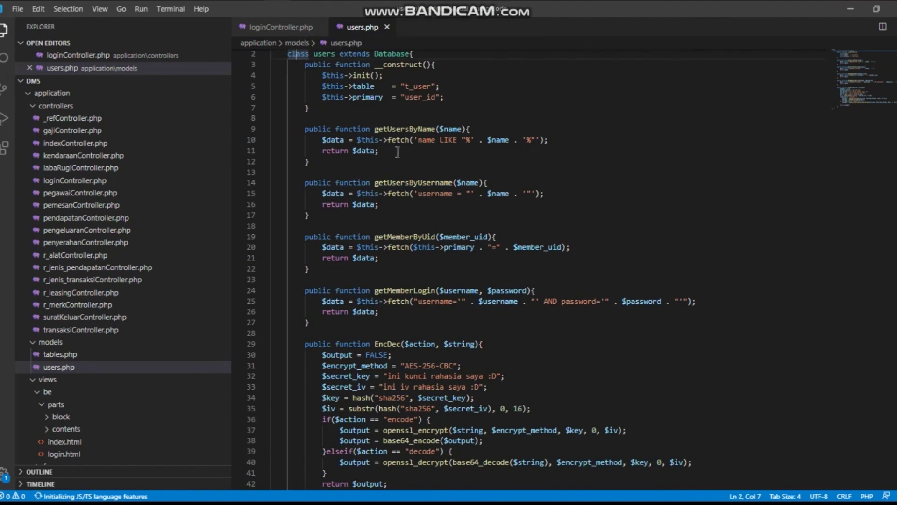
Step: Return to loginController.php and highlight the code from the EncDec call to the getMemberLogin call in index
{"action": "left_click", "coordinate": [286, 34]}
{"action": "left_click", "coordinate": [489, 268]}
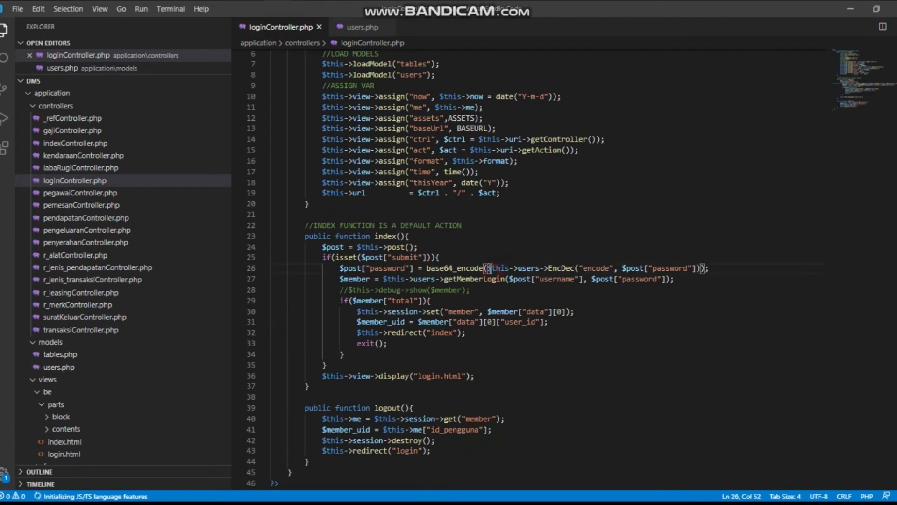
{"action": "left_click_drag", "start_coordinate": [490, 267], "coordinate": [482, 279]}
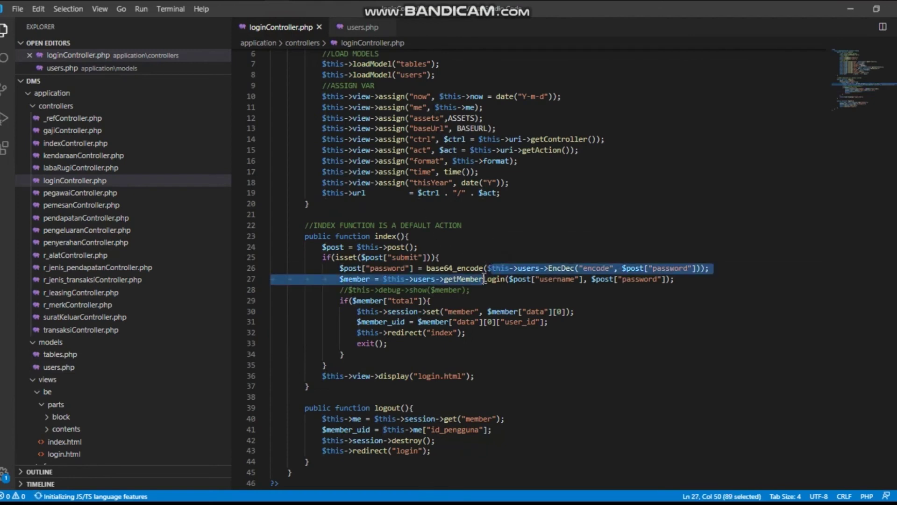
{"action": "left_click", "coordinate": [474, 323]}
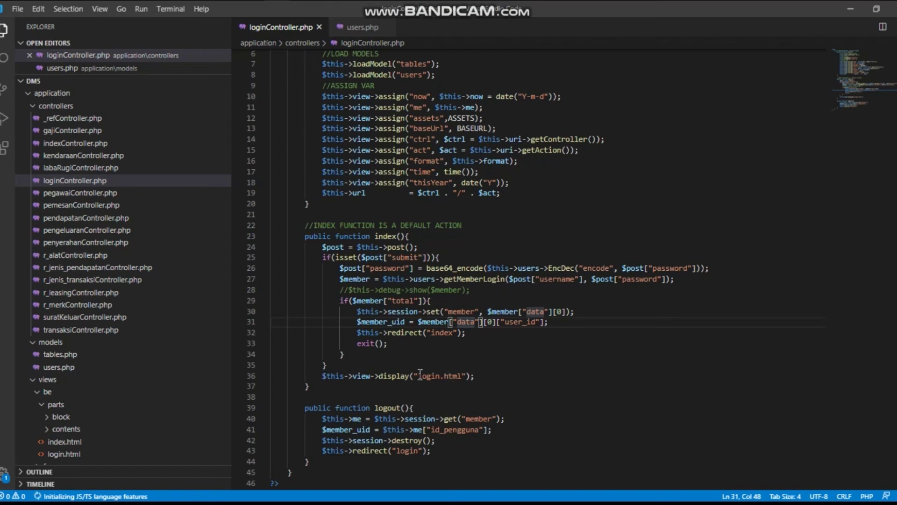
Step: Open login.html from views/be and examine its login form markup, then review the functions in users.php
{"action": "scroll", "coordinate": [106, 408], "scroll_direction": "down", "scroll_amount": 1}
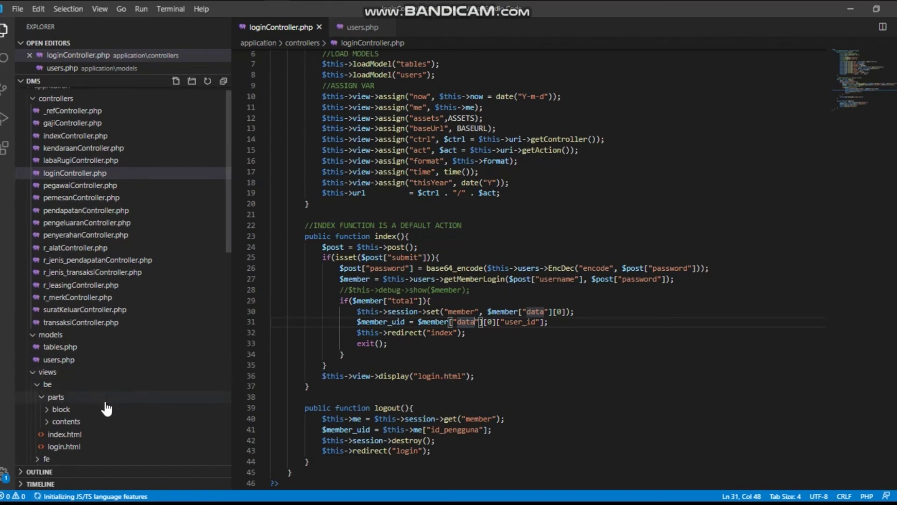
{"action": "left_click", "coordinate": [74, 446]}
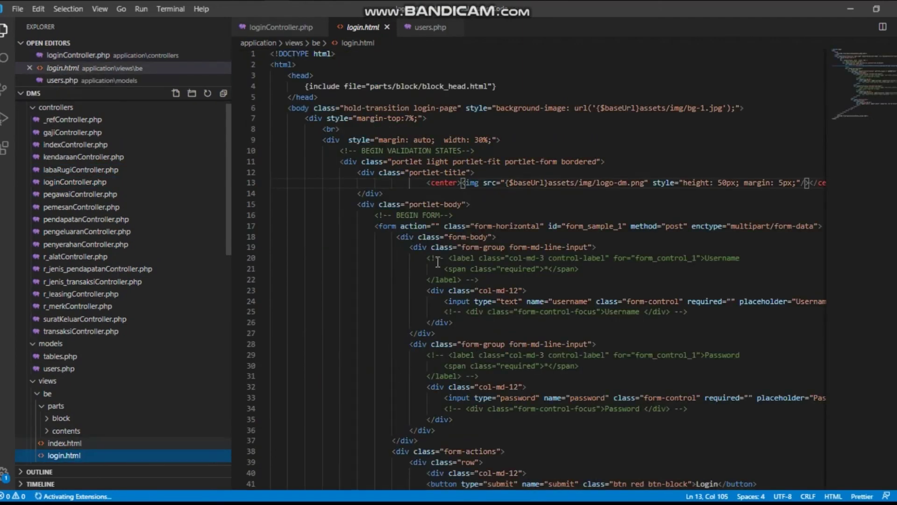
{"action": "scroll", "coordinate": [449, 253], "scroll_direction": "down", "scroll_amount": 3}
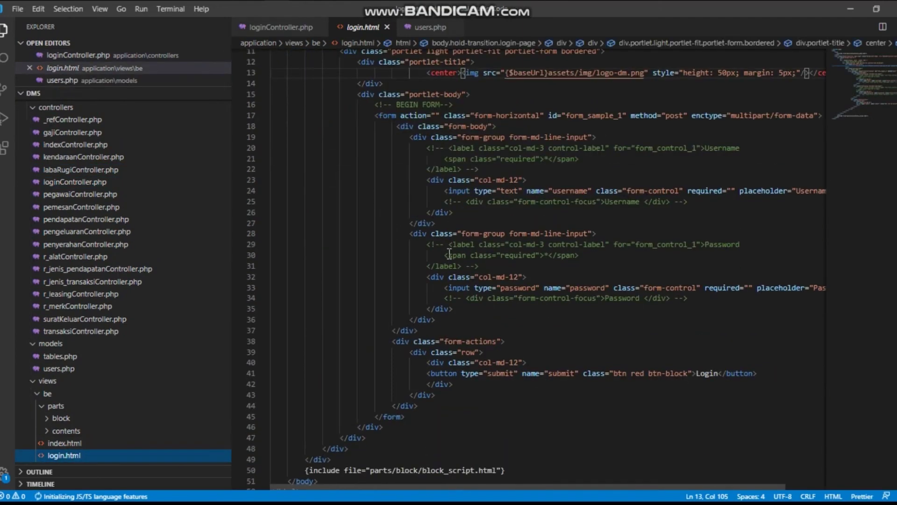
{"action": "left_click", "coordinate": [430, 28]}
{"action": "scroll", "coordinate": [436, 194], "scroll_direction": "down", "scroll_amount": 1}
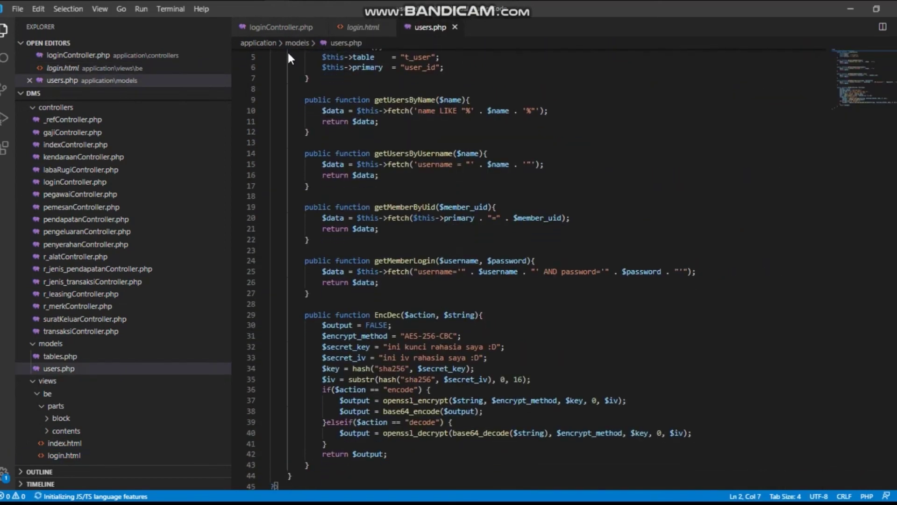
Step: Go back to loginController.php and highlight "member" in the logout function's session get, then the session set line in index
{"action": "left_click", "coordinate": [279, 29]}
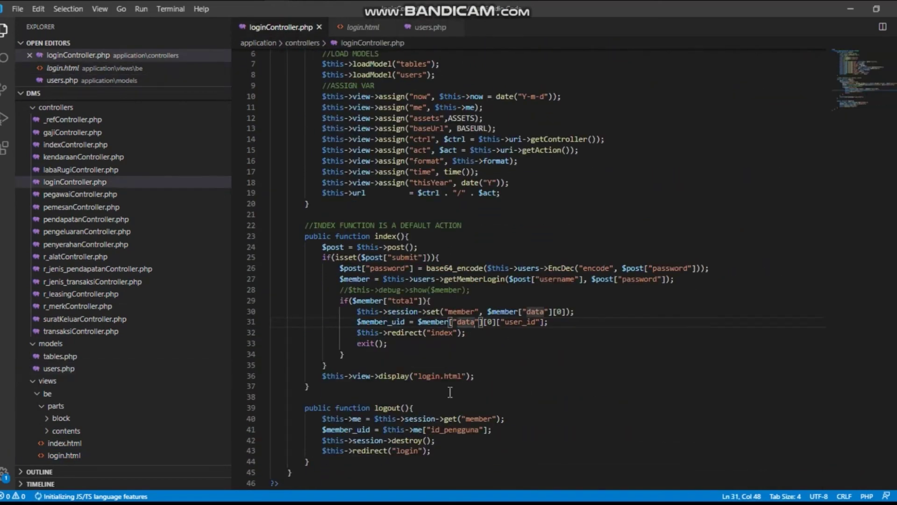
{"action": "scroll", "coordinate": [450, 392], "scroll_direction": "down", "scroll_amount": 2}
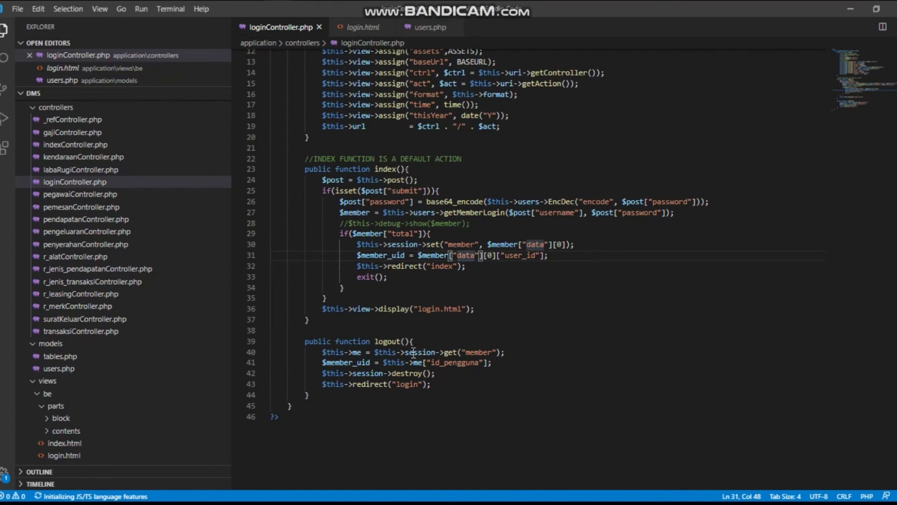
{"action": "double_click", "coordinate": [473, 352]}
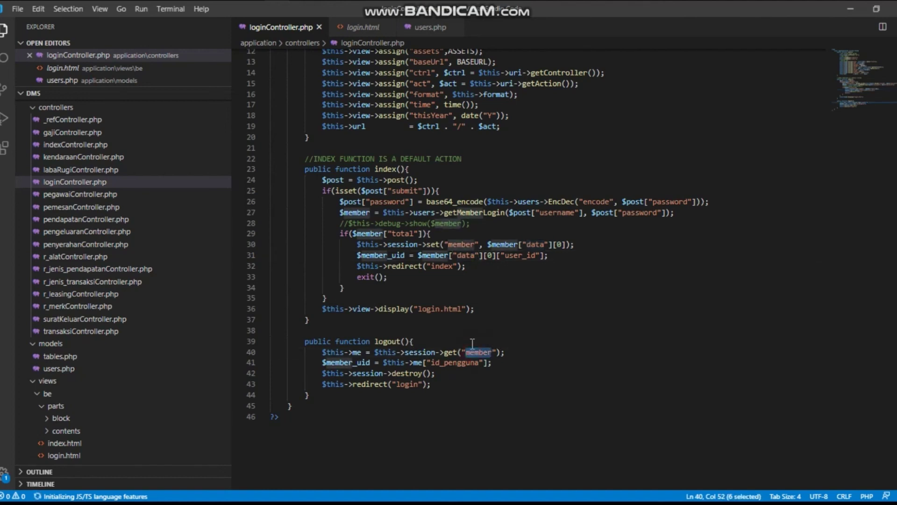
{"action": "triple_click", "coordinate": [456, 240]}
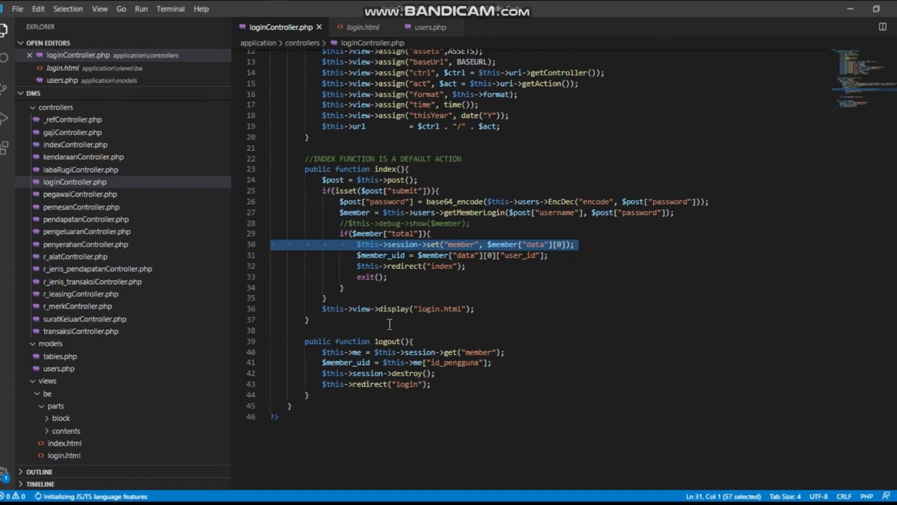
Step: Highlight the entire index function in loginController.php, then clear the selection
{"action": "scroll", "coordinate": [390, 324], "scroll_direction": "up", "scroll_amount": 2}
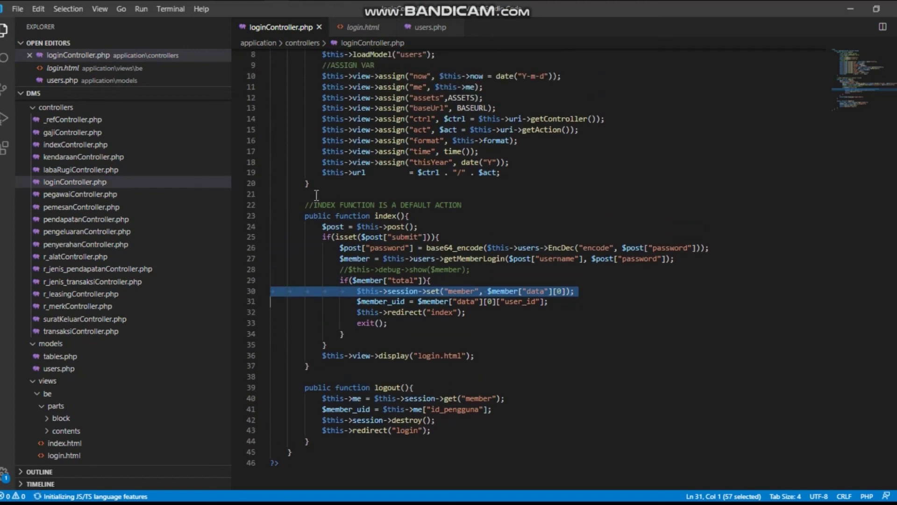
{"action": "left_click_drag", "start_coordinate": [305, 216], "coordinate": [319, 372]}
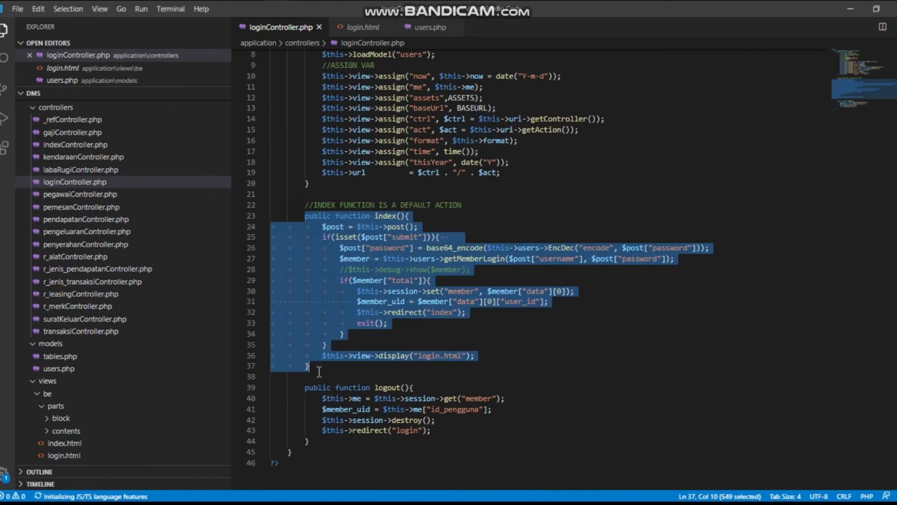
{"action": "left_click", "coordinate": [356, 332]}
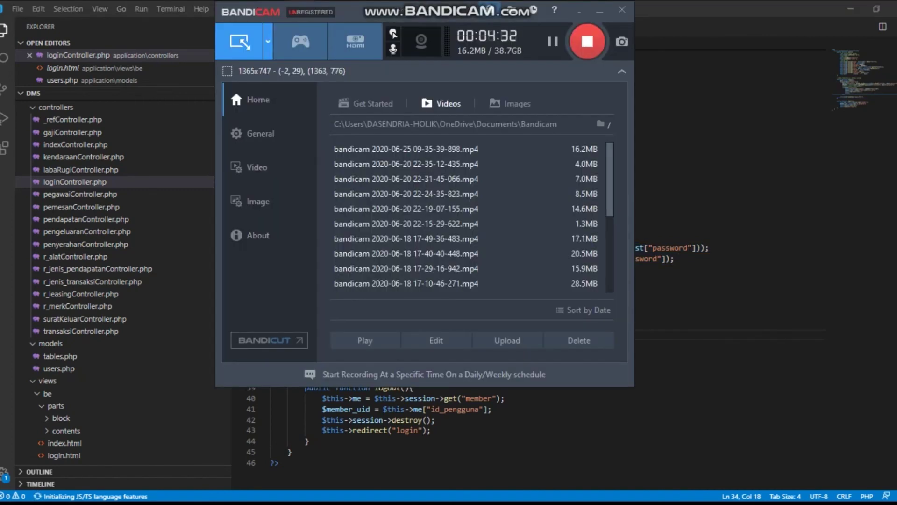
{"action": "left_click", "coordinate": [587, 38]}
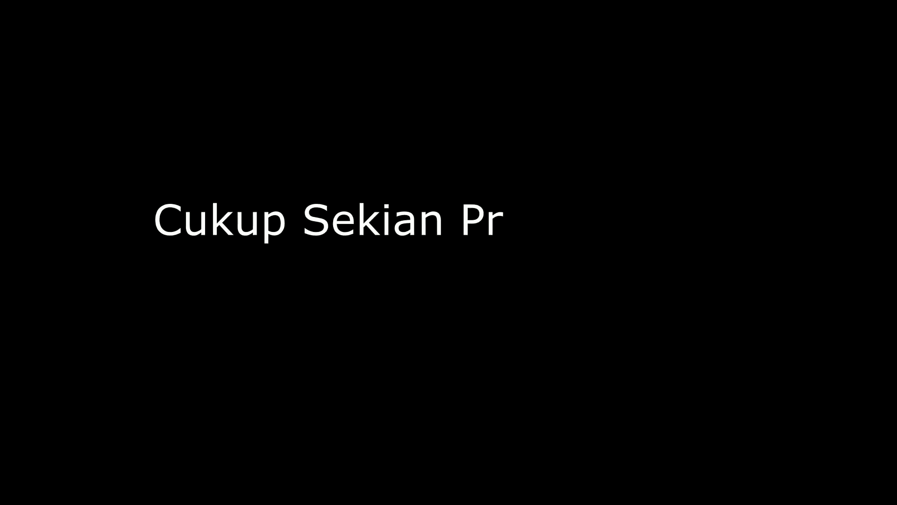